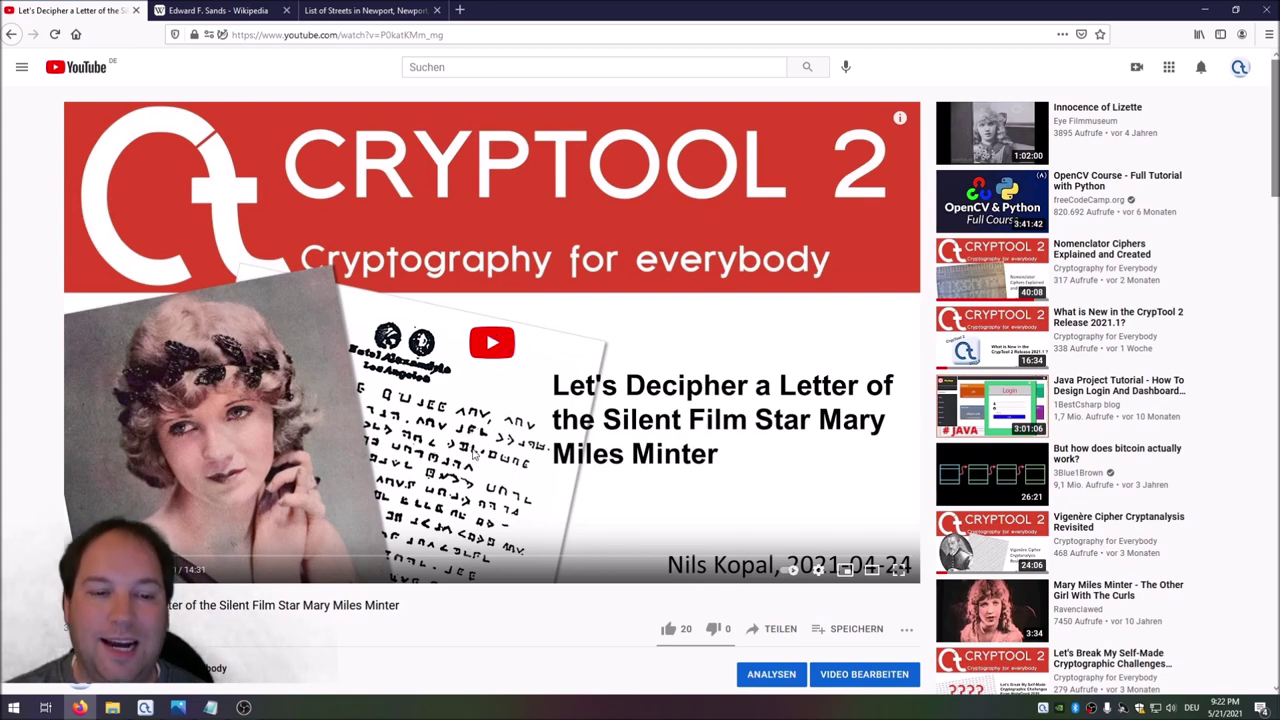
# Step: Scroll to the coded-postcard comment, highlight the director's name, then go to the Edward F. Sands Wikipedia article
pyautogui.scroll(-10, 497, 432)
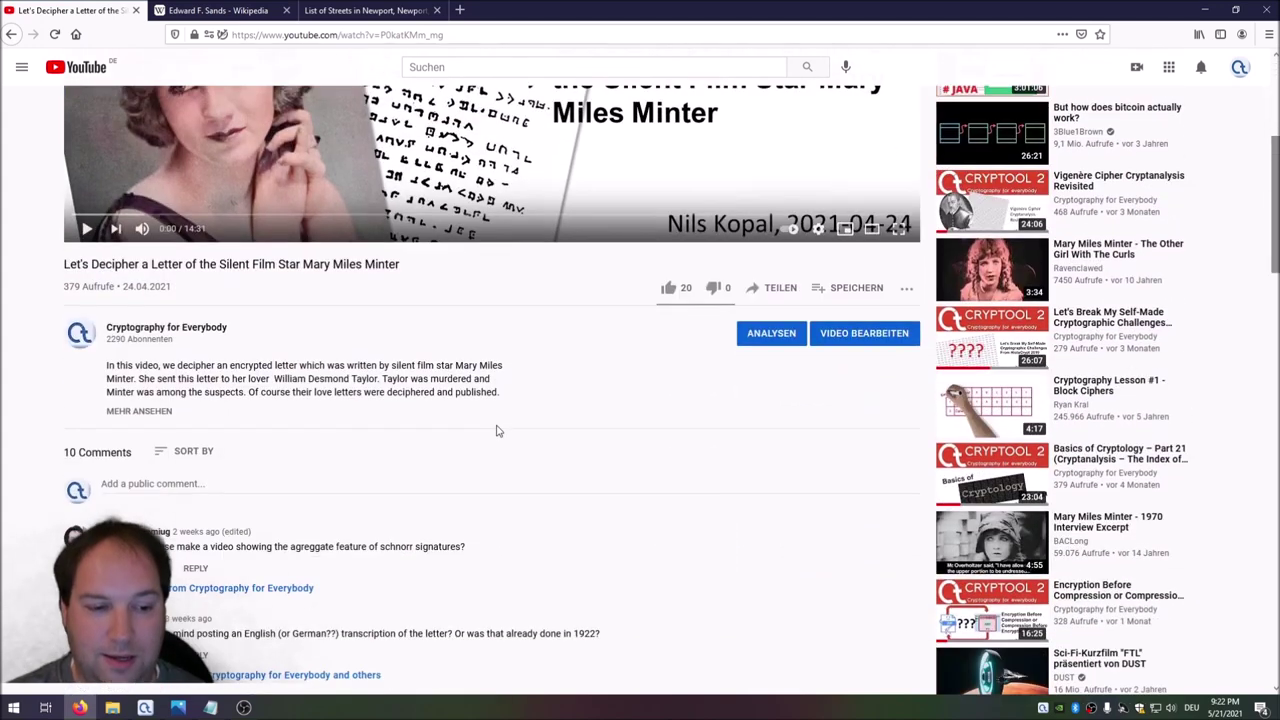
pyautogui.scroll(-4, 497, 432)
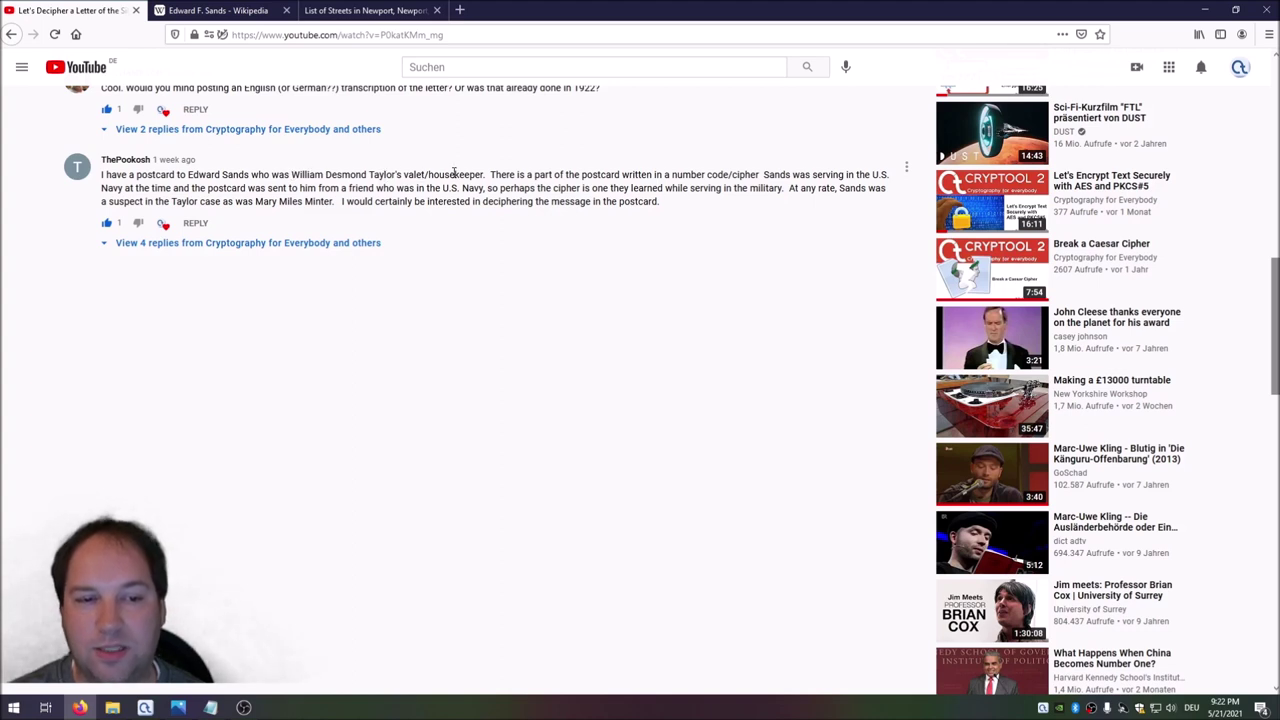
pyautogui.moveTo(292, 174); pyautogui.dragTo(390, 177)
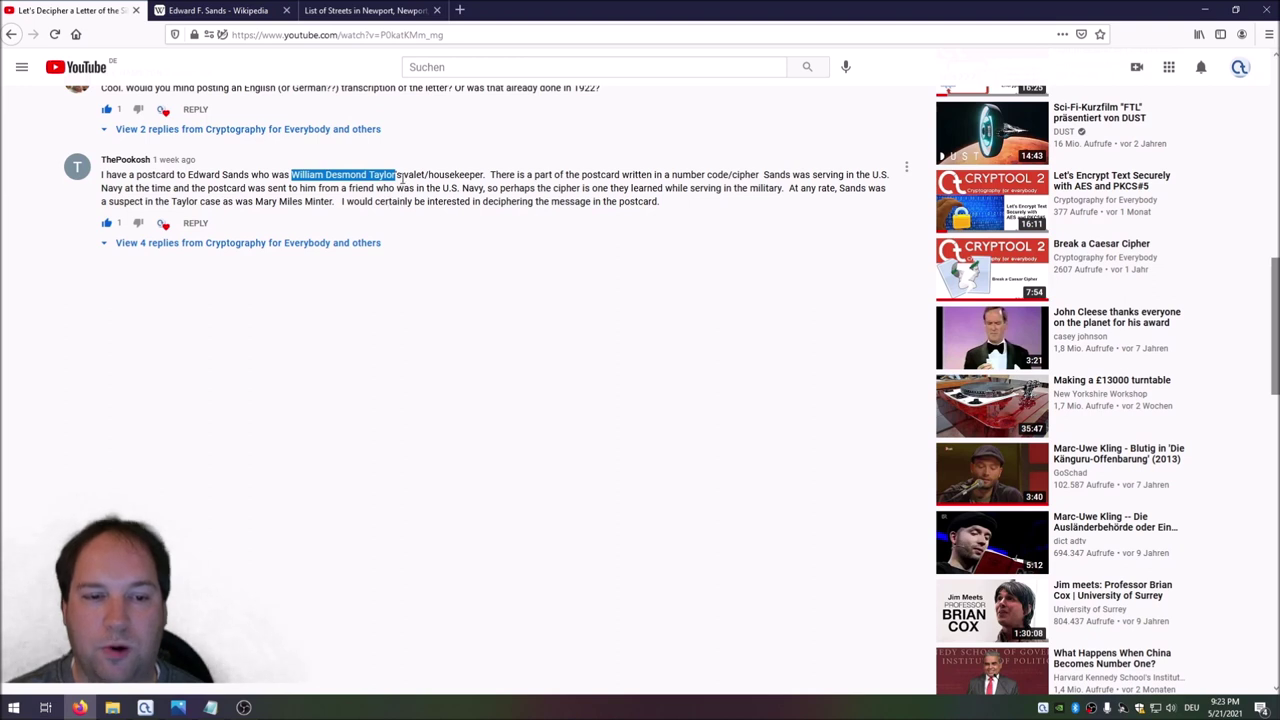
pyautogui.click(405, 176)
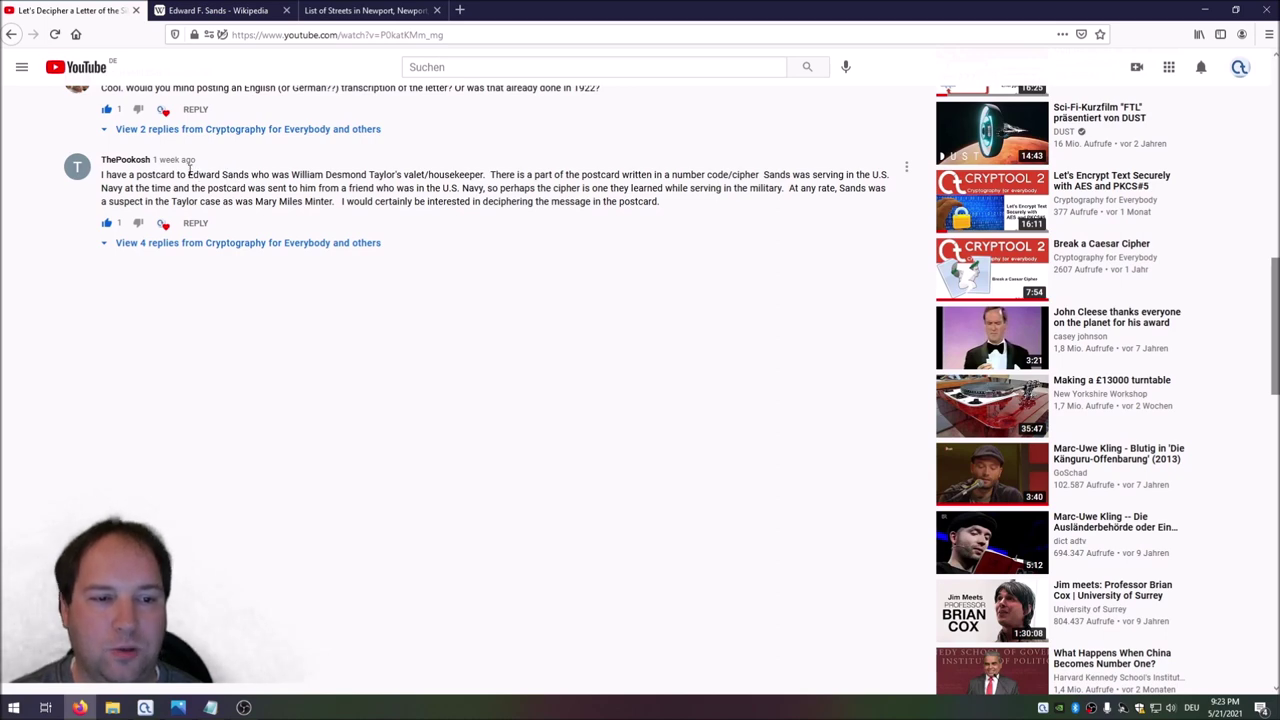
pyautogui.click(187, 12)
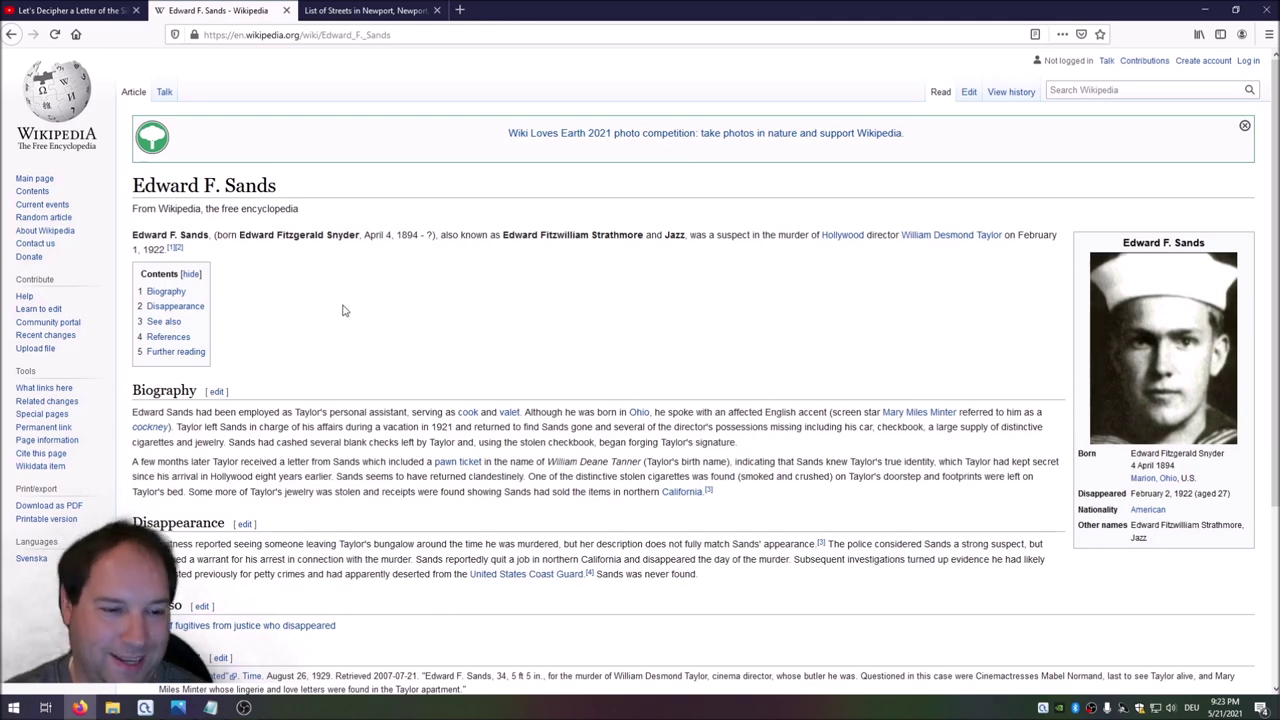
pyautogui.scroll(-1, 365, 293)
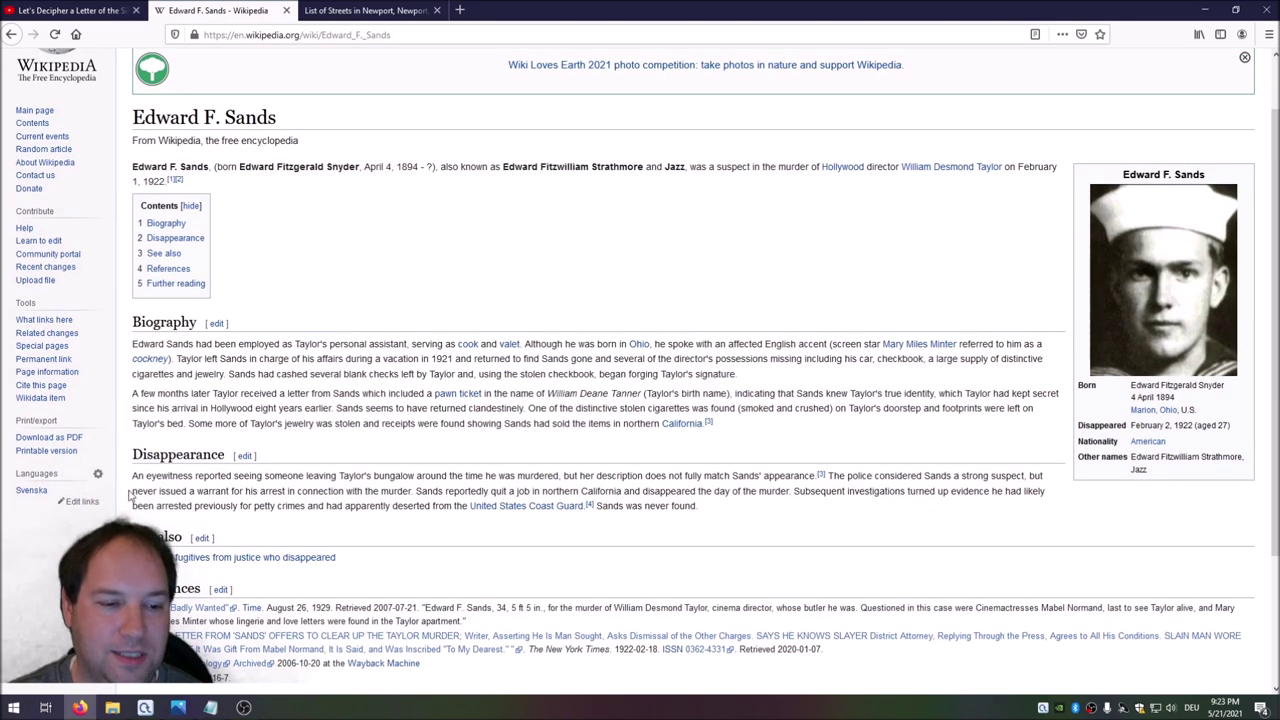
pyautogui.scroll(-1, 207, 467)
pyautogui.scroll(-1, 207, 467)
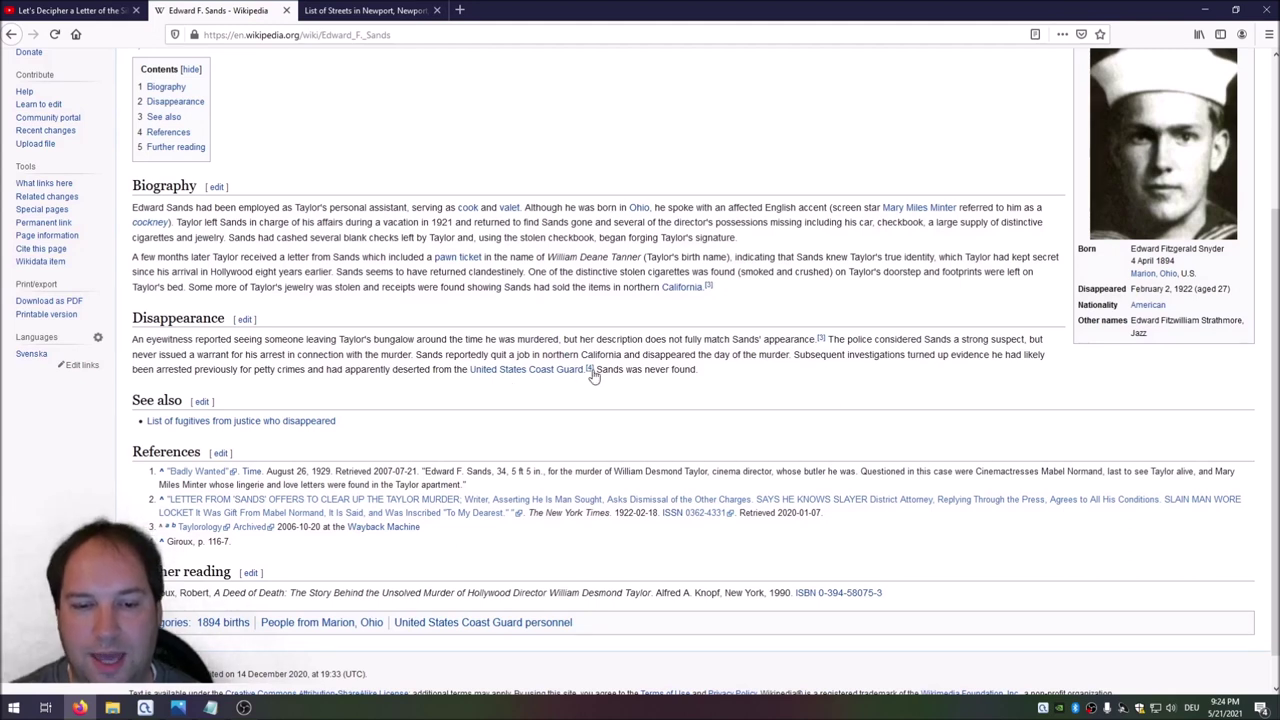
pyautogui.moveTo(596, 370); pyautogui.dragTo(718, 380)
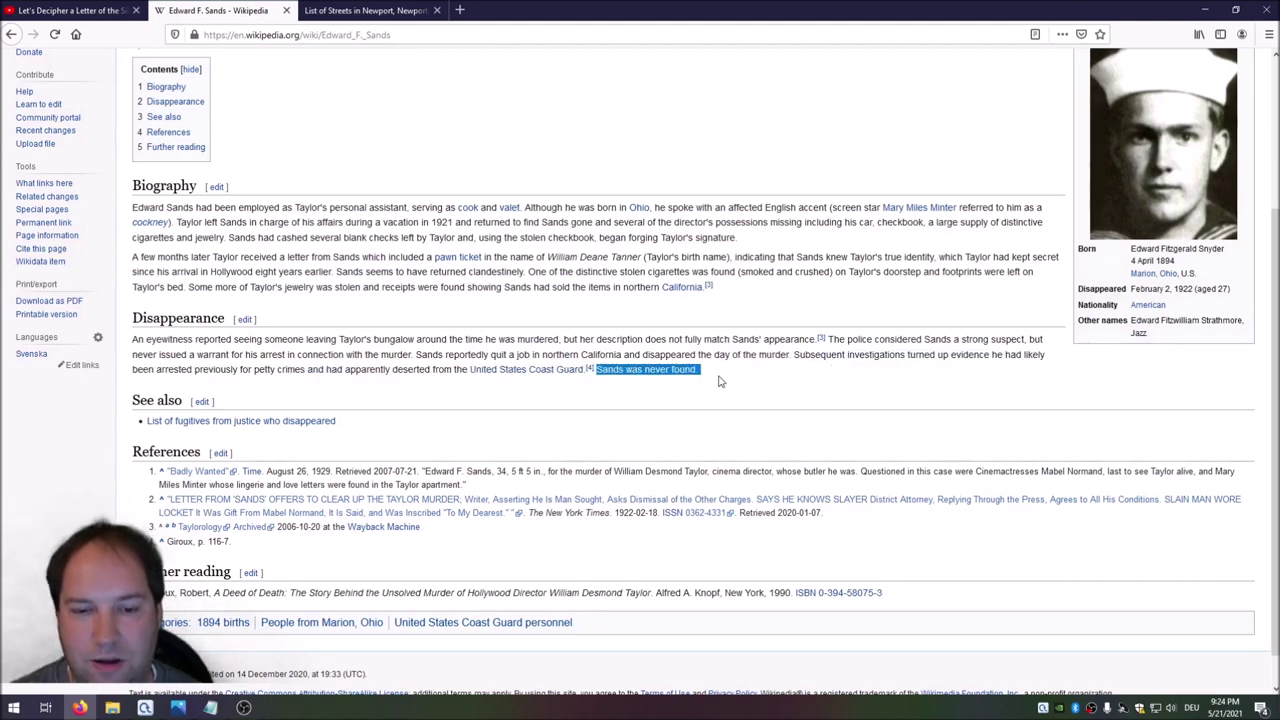
pyautogui.click(719, 380)
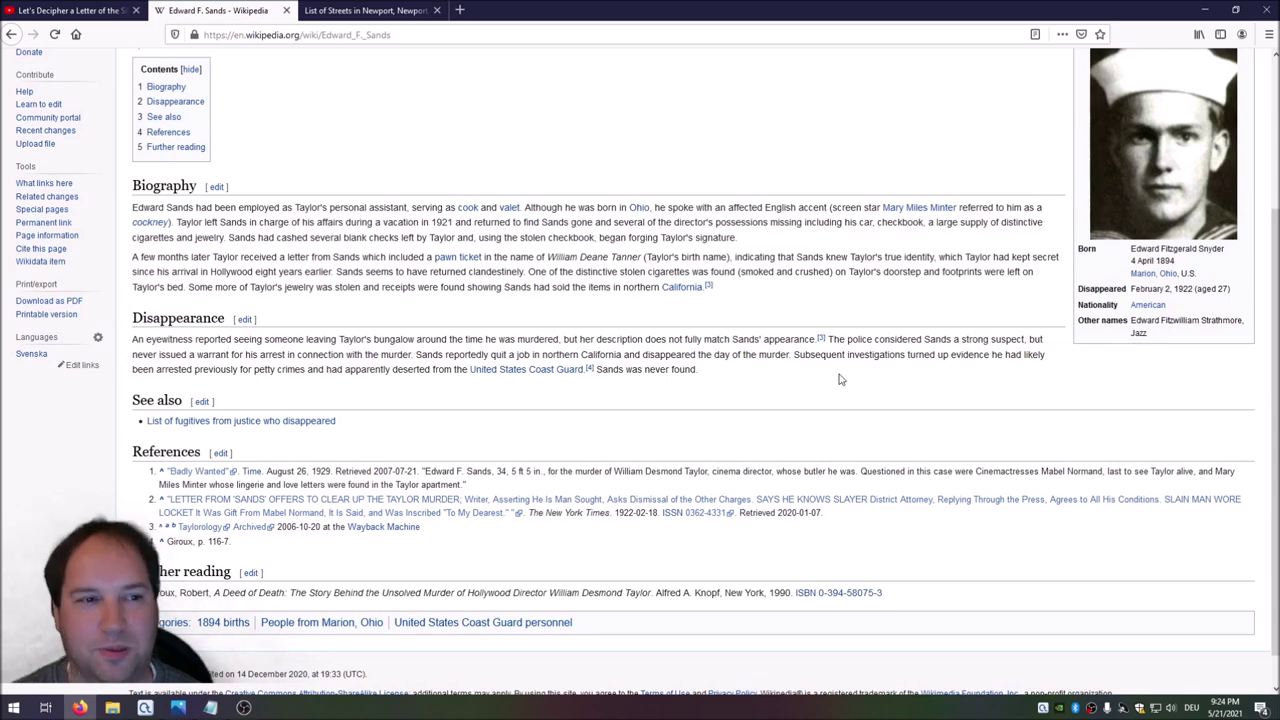
# Step: Go back to the YouTube video and scroll its comments about the number-coded postcard
pyautogui.click(70, 10)
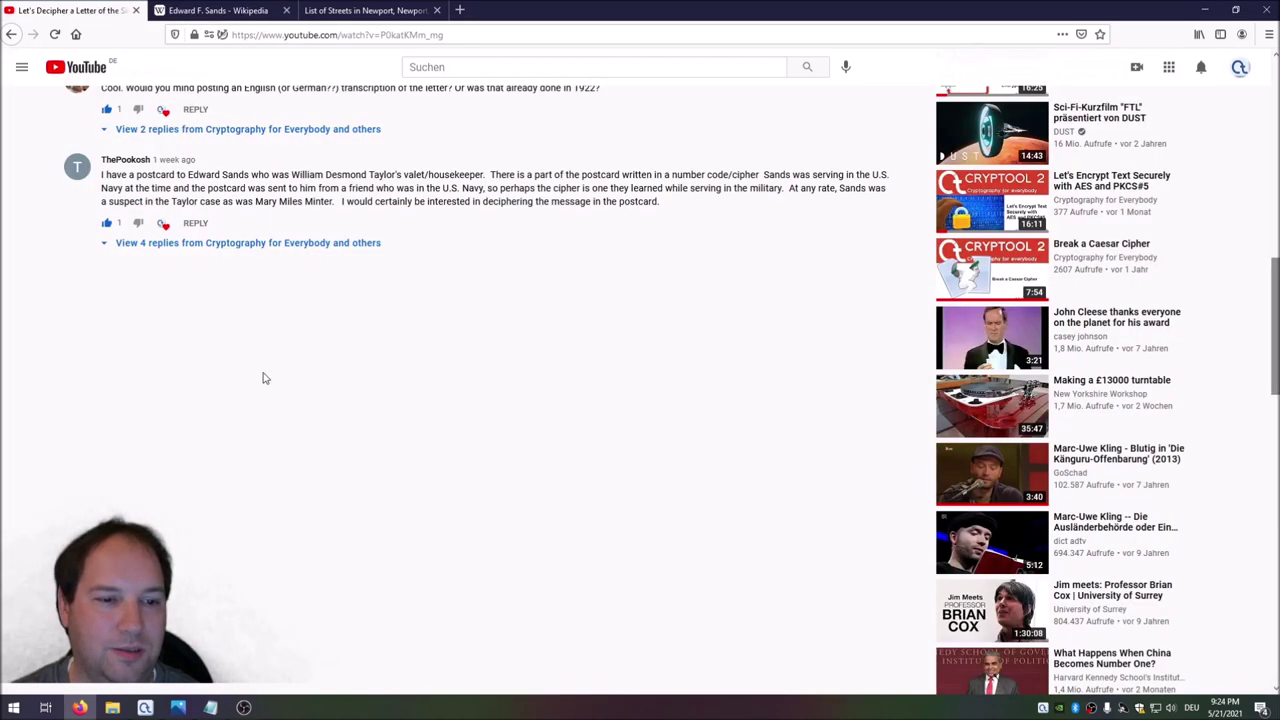
pyautogui.scroll(2, 323, 477)
pyautogui.scroll(-1, 323, 477)
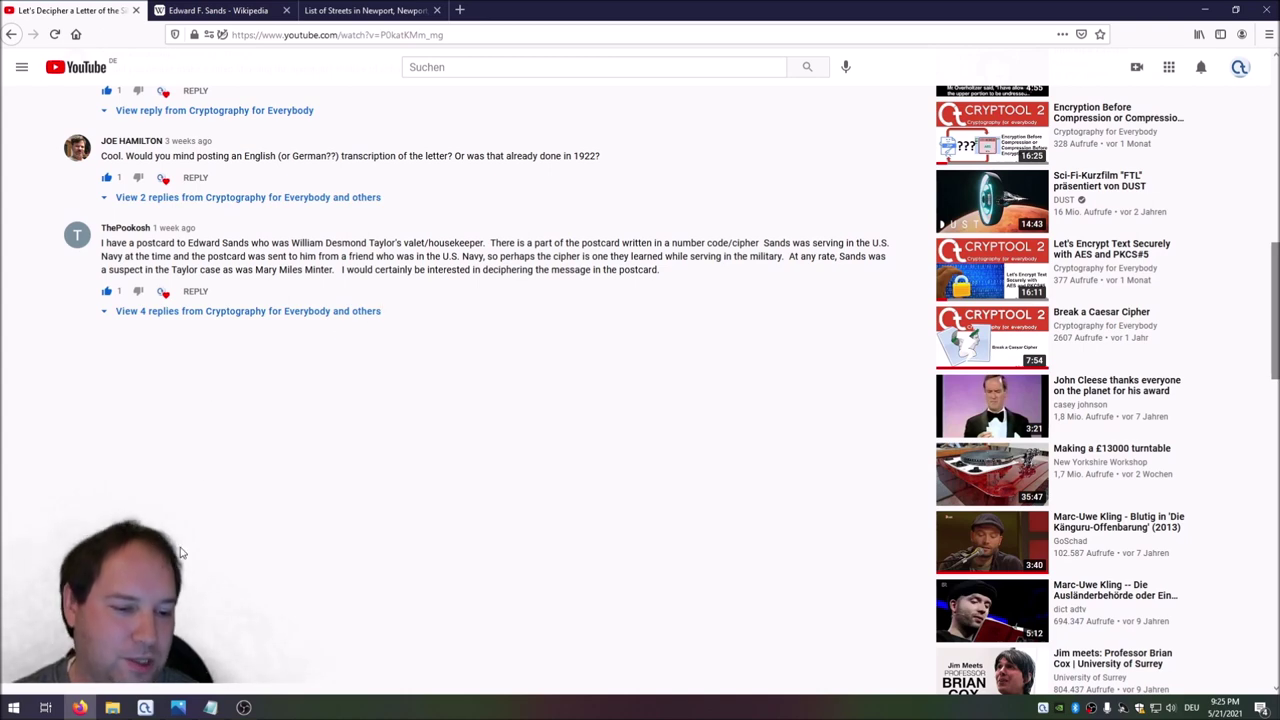
# Step: Show the coded postcard in Photos with transcription.txt restored beside it
pyautogui.moveTo(178, 710)
pyautogui.click(157, 690)
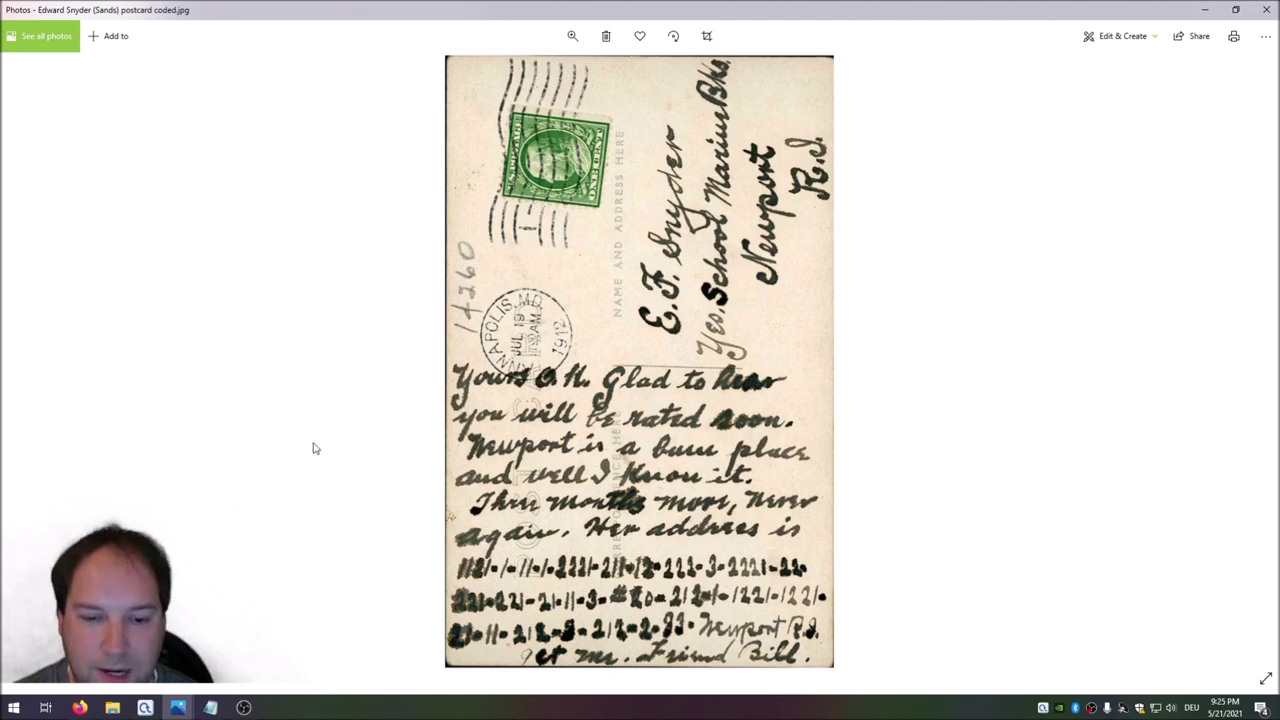
pyautogui.click(212, 708)
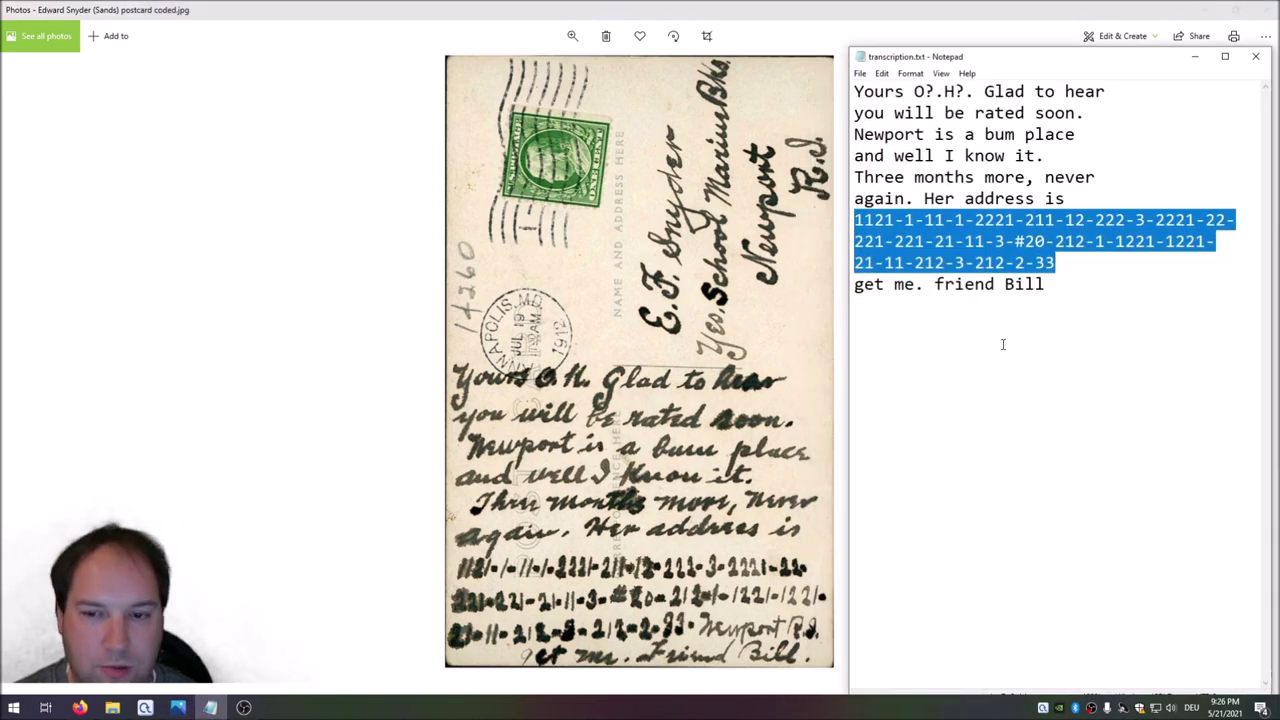
pyautogui.click(1101, 349)
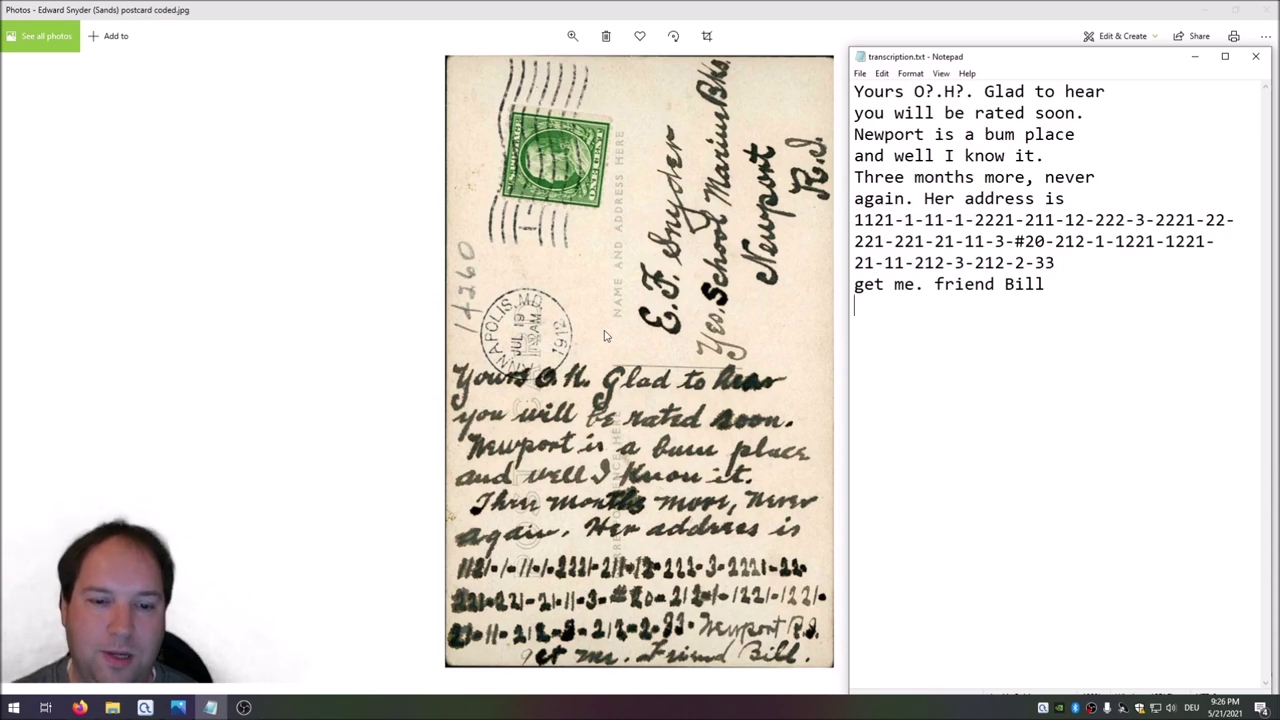
# Step: Highlight the opening lines, 'get me. friend Bill', 'Her address is' and the three-line number code
pyautogui.moveTo(855, 93); pyautogui.dragTo(1004, 199)
pyautogui.click(1072, 198)
pyautogui.click(937, 134)
pyautogui.moveTo(1045, 284); pyautogui.dragTo(850, 284)
pyautogui.click(938, 134)
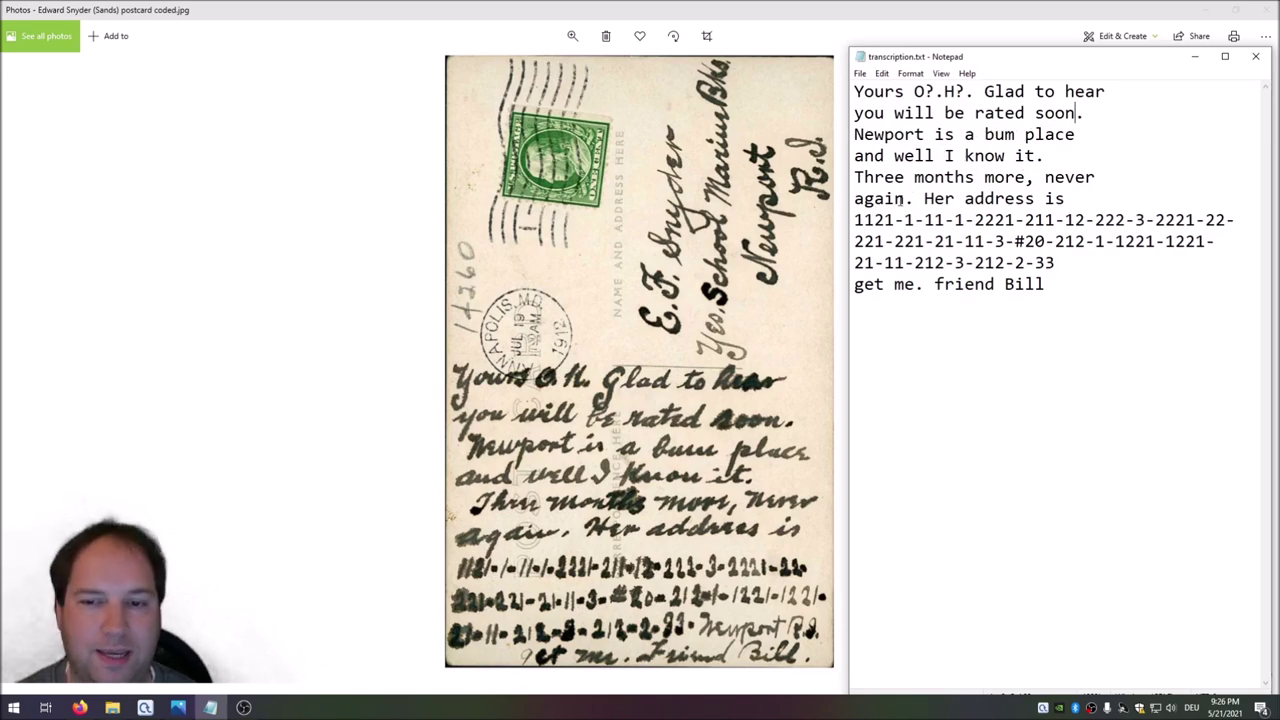
pyautogui.moveTo(924, 198); pyautogui.dragTo(1066, 198)
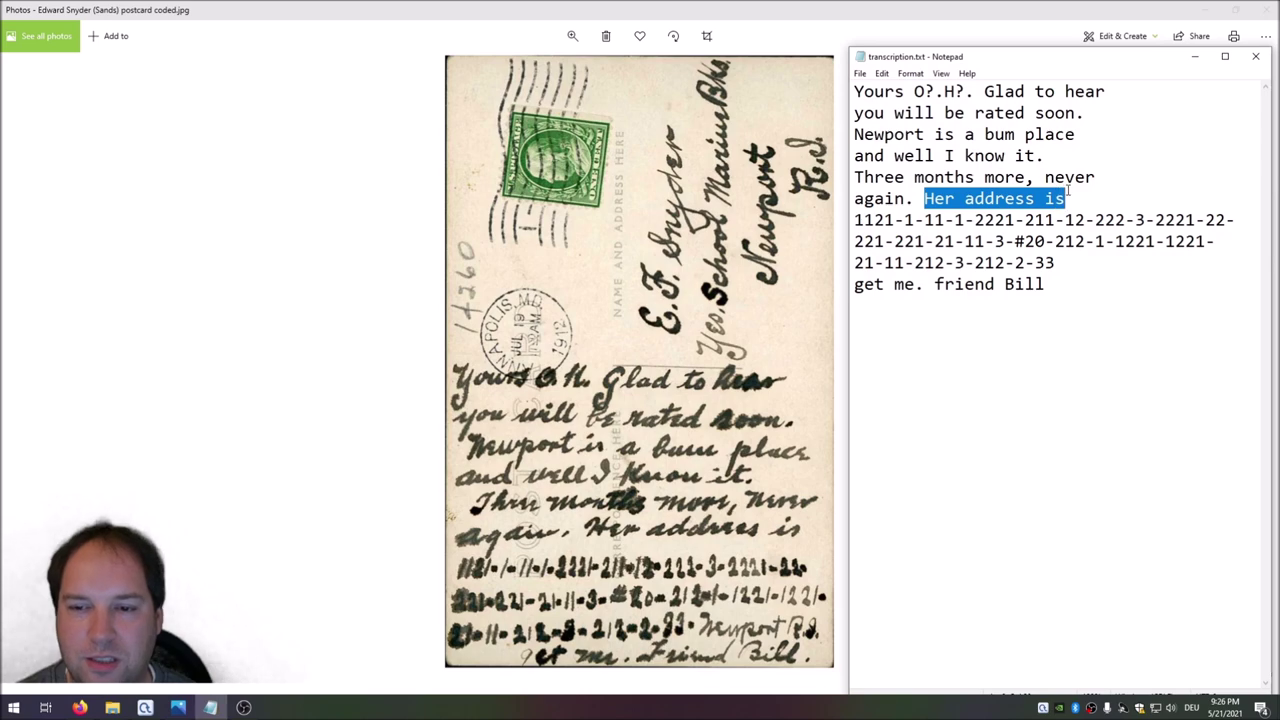
pyautogui.click(974, 198)
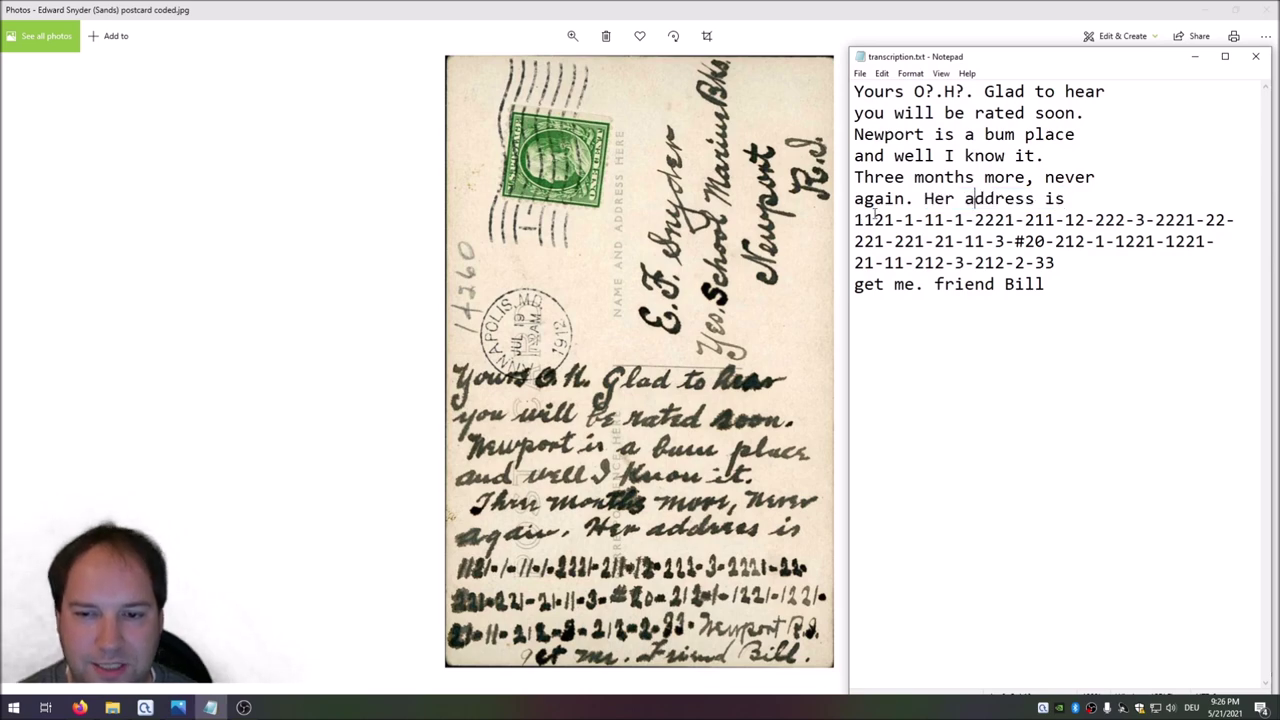
pyautogui.moveTo(854, 219); pyautogui.dragTo(1040, 262)
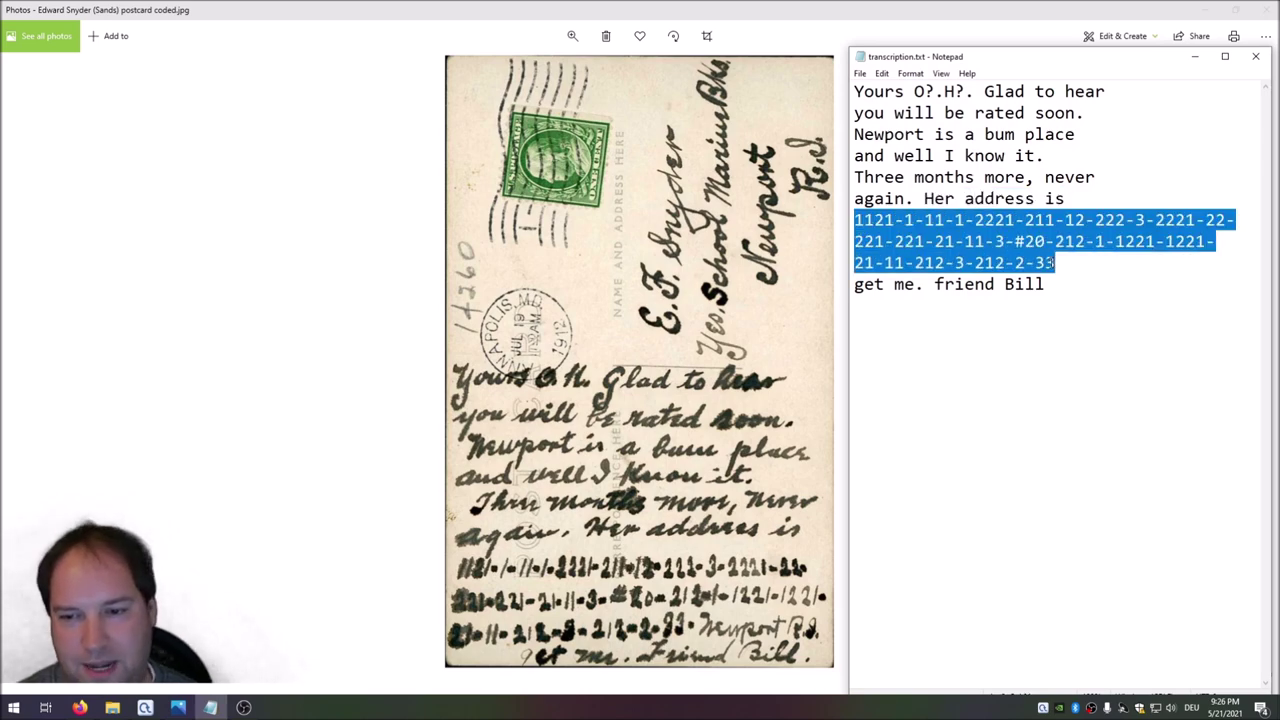
pyautogui.click(1046, 262)
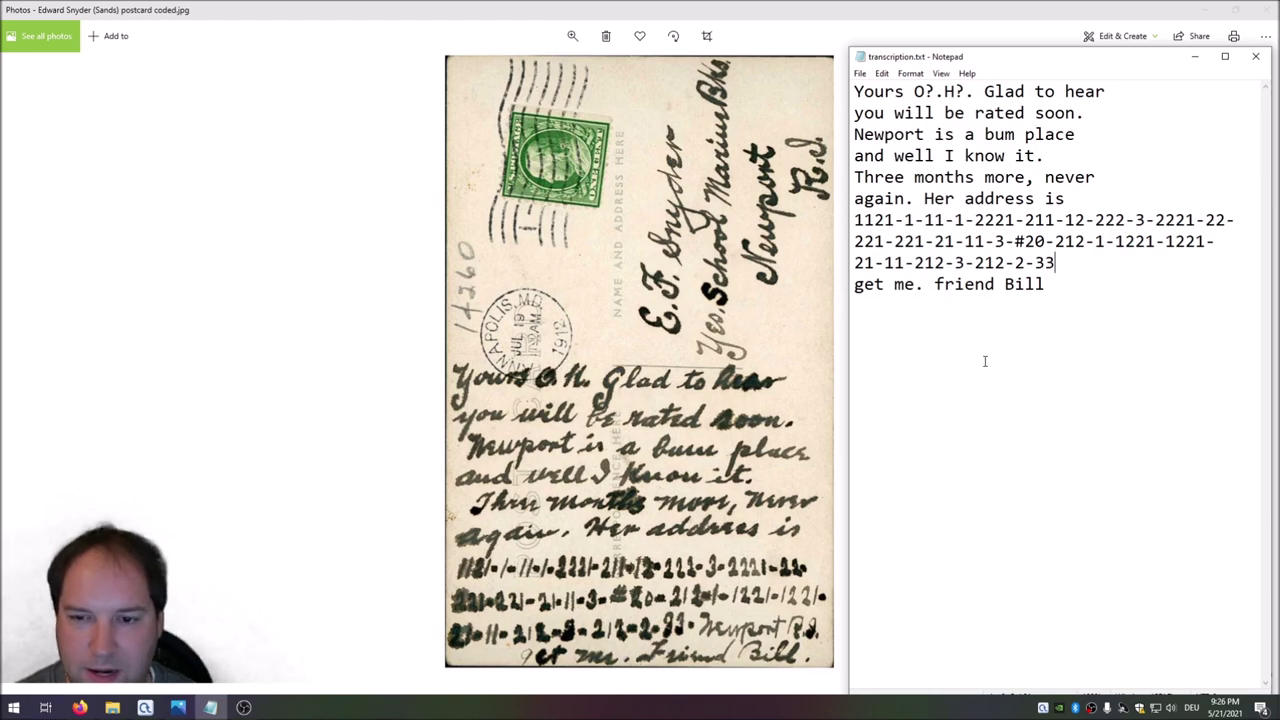
pyautogui.moveTo(1071, 263); pyautogui.dragTo(852, 210)
pyautogui.click(1070, 265)
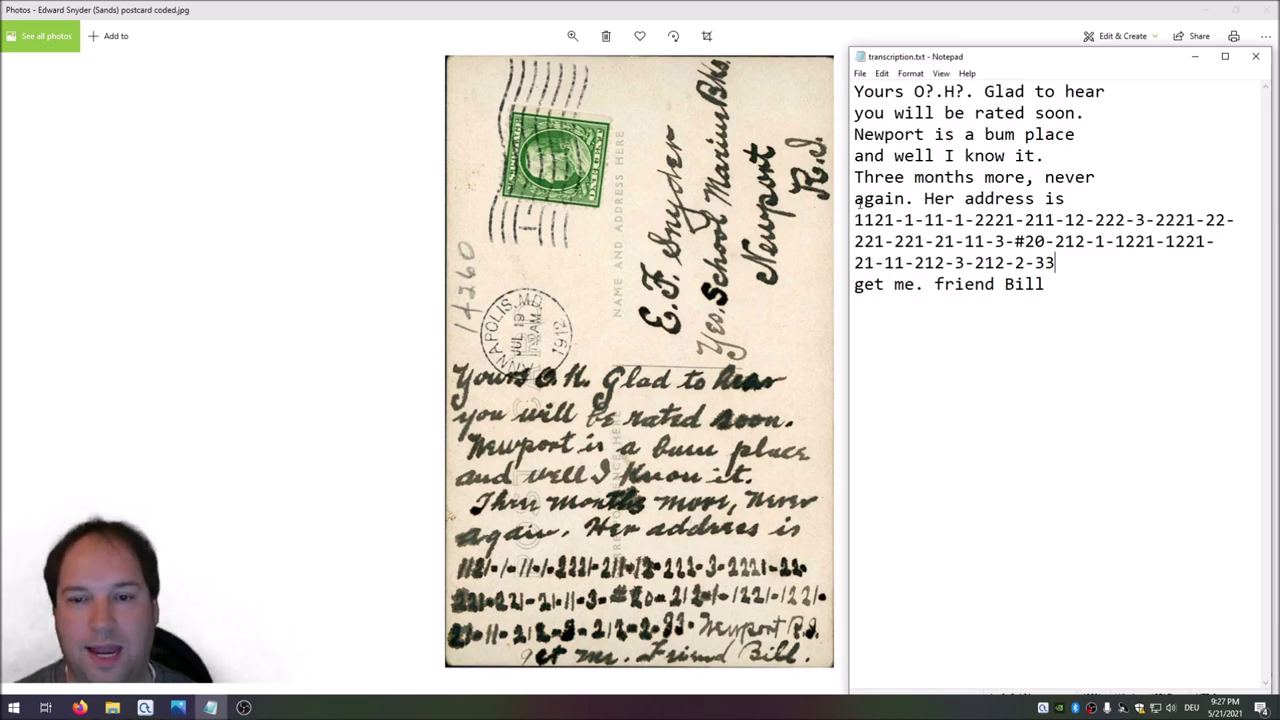
pyautogui.moveTo(855, 219); pyautogui.dragTo(894, 219)
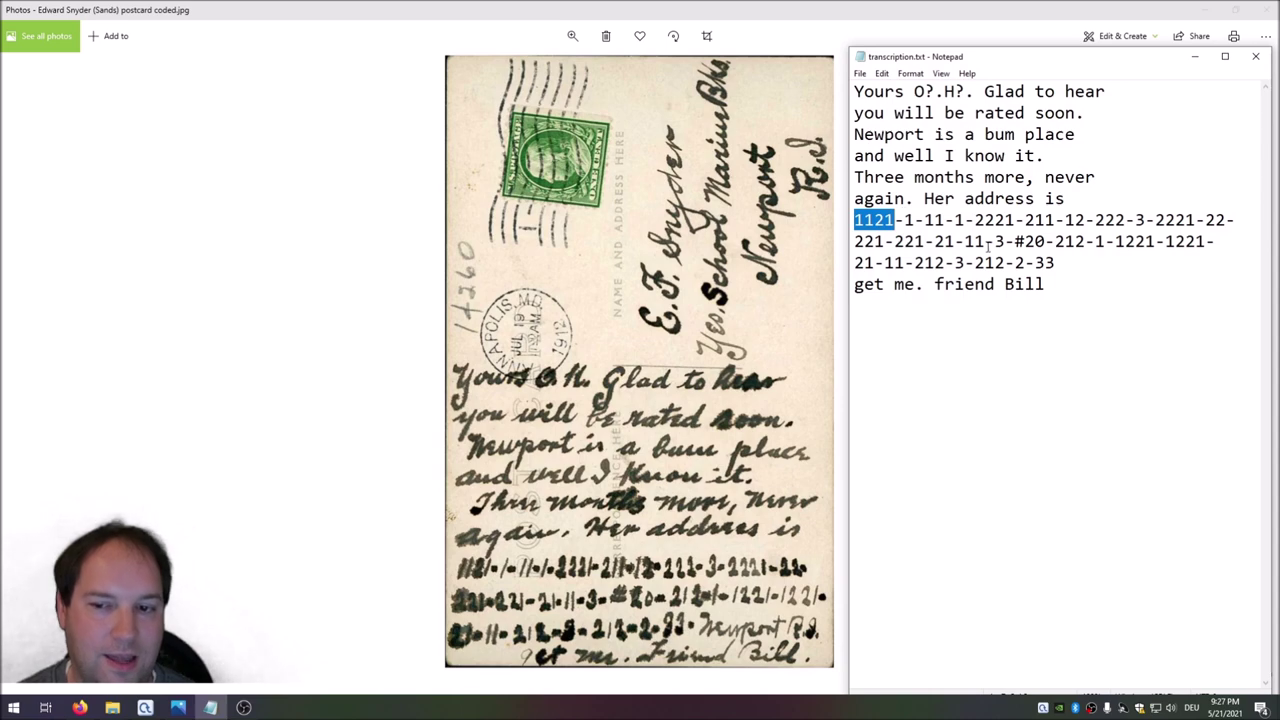
pyautogui.moveTo(997, 241); pyautogui.dragTo(1005, 241)
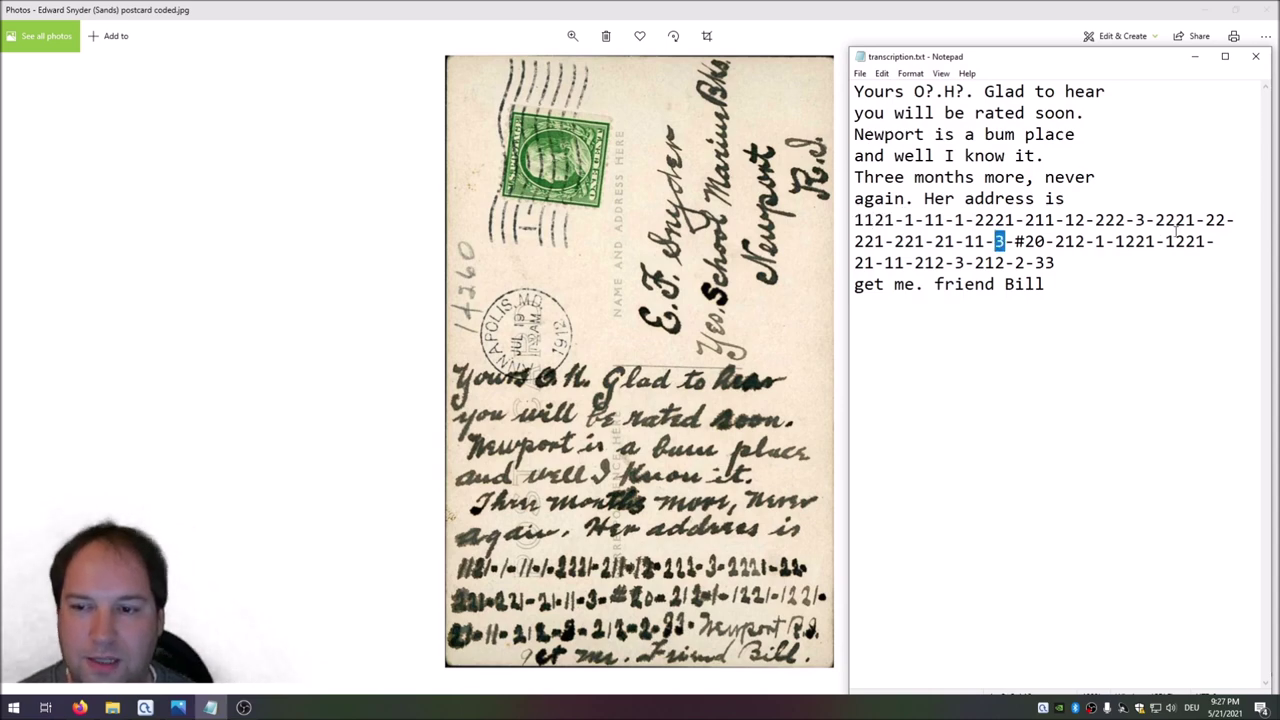
pyautogui.moveTo(1146, 220); pyautogui.dragTo(1135, 220)
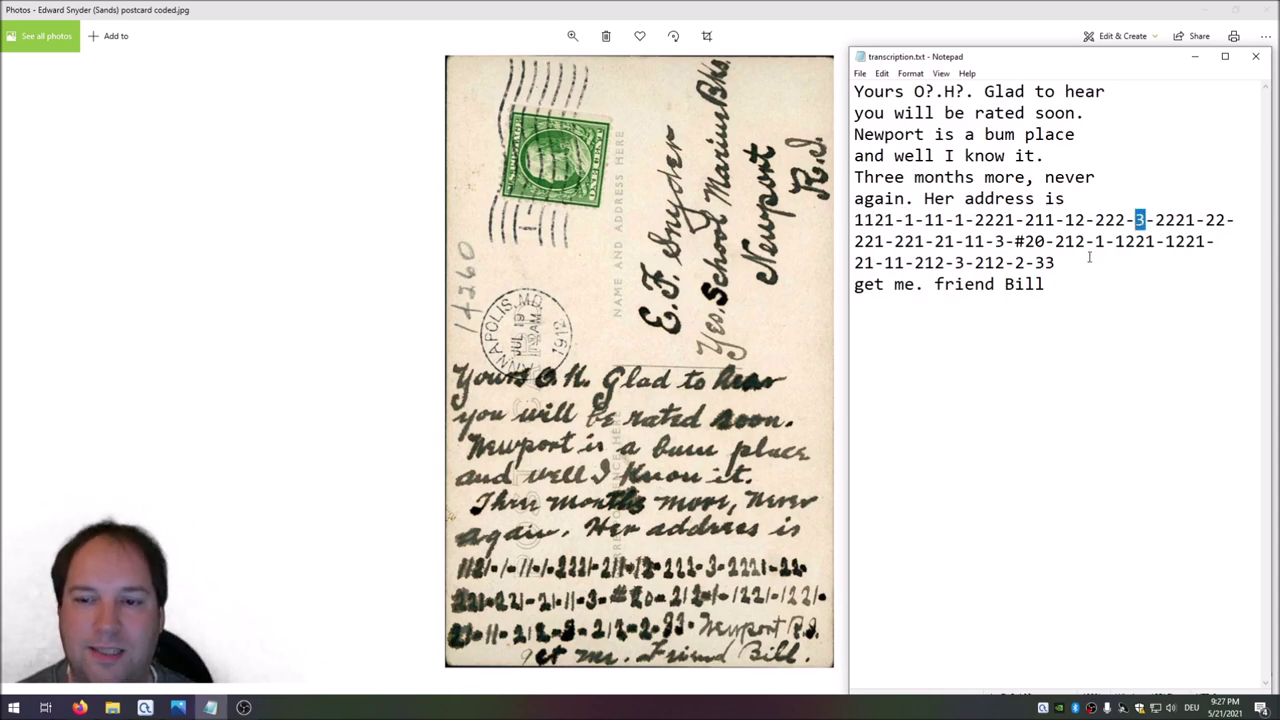
pyautogui.moveTo(1035, 263); pyautogui.dragTo(1056, 263)
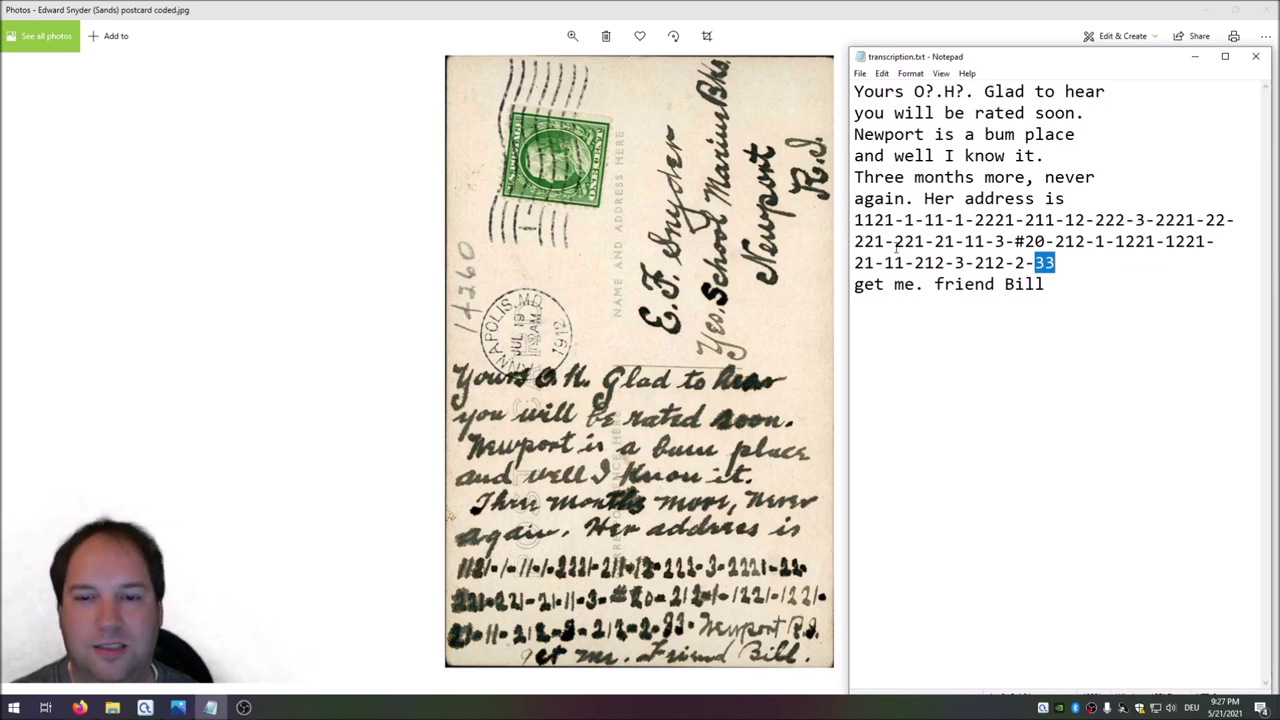
pyautogui.moveTo(855, 219); pyautogui.dragTo(1057, 263)
pyautogui.hotkey('ctrl', 'c')
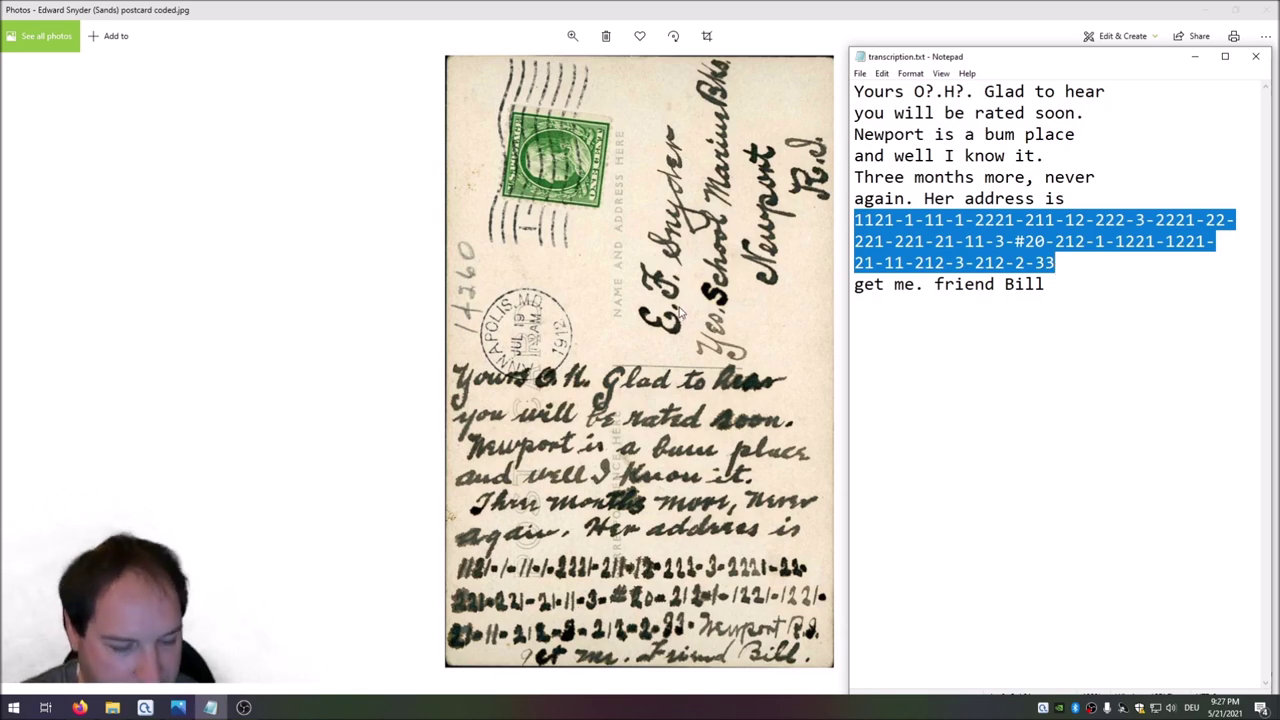
pyautogui.click(14, 707)
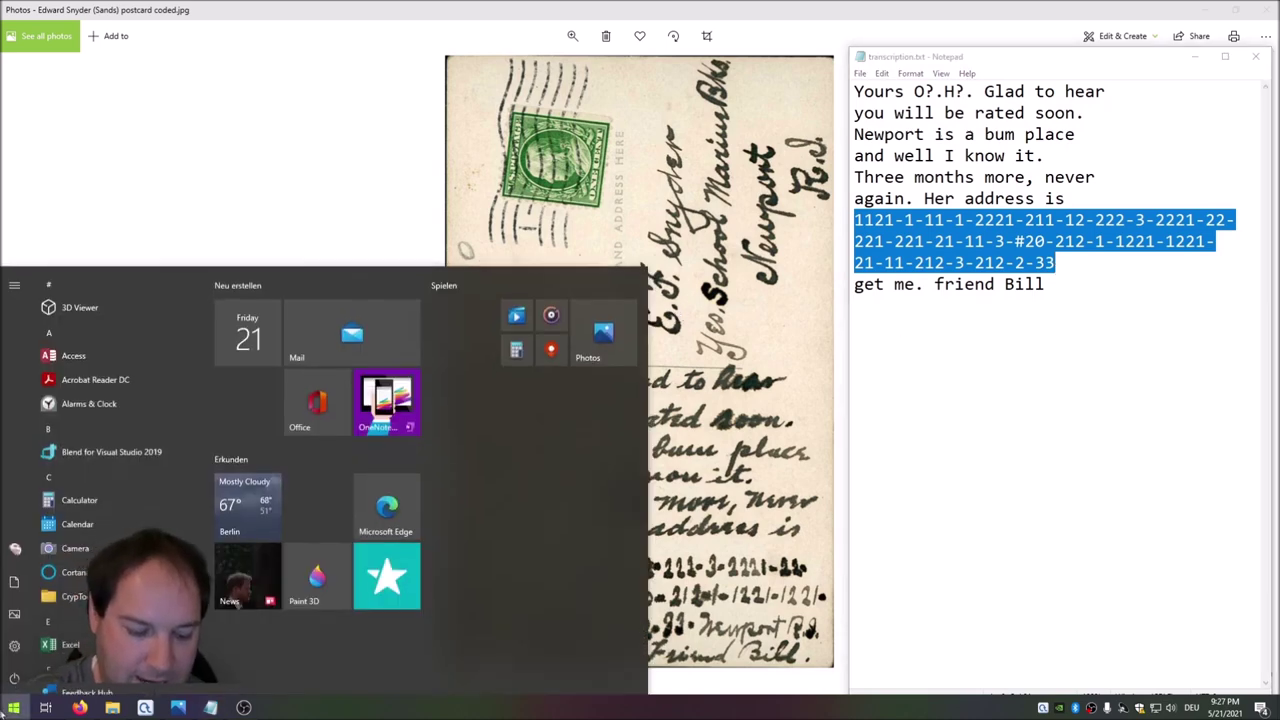
# Step: Paste the address code into a new Notepad and replace every hyphen with a space
pyautogui.write('notepad')
pyautogui.press('Return')
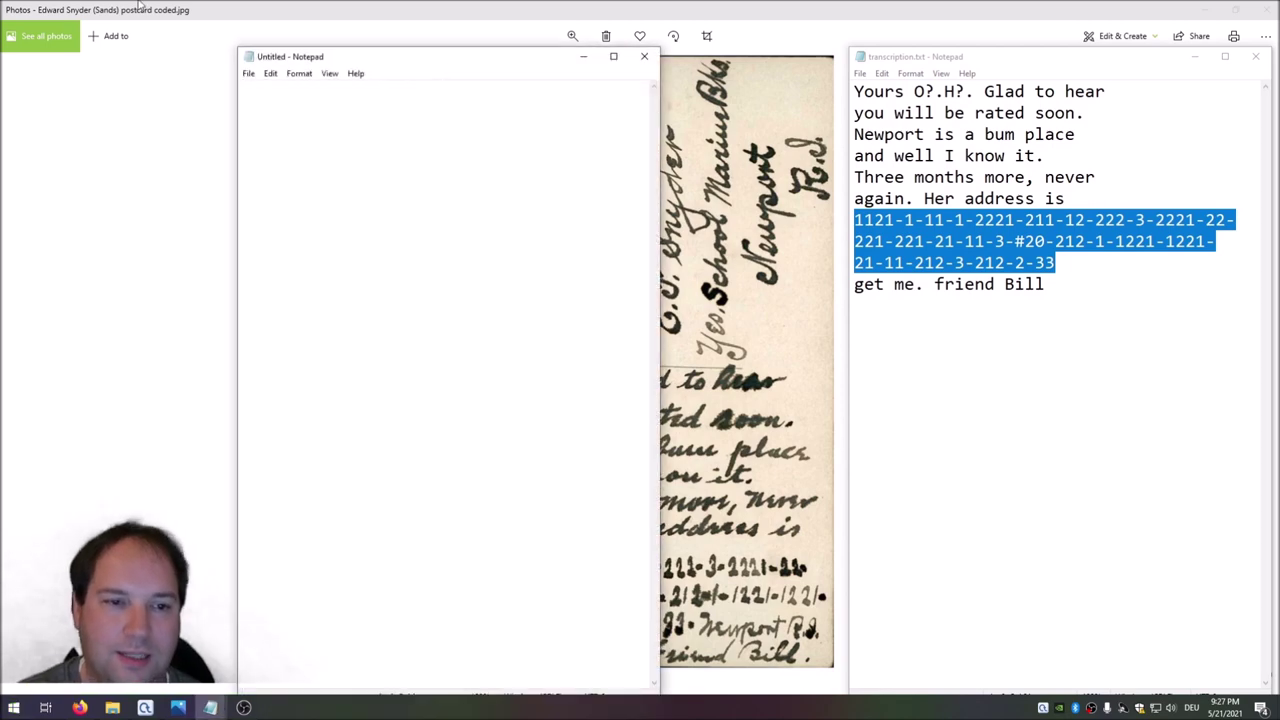
pyautogui.hotkey('ctrl', 'v')
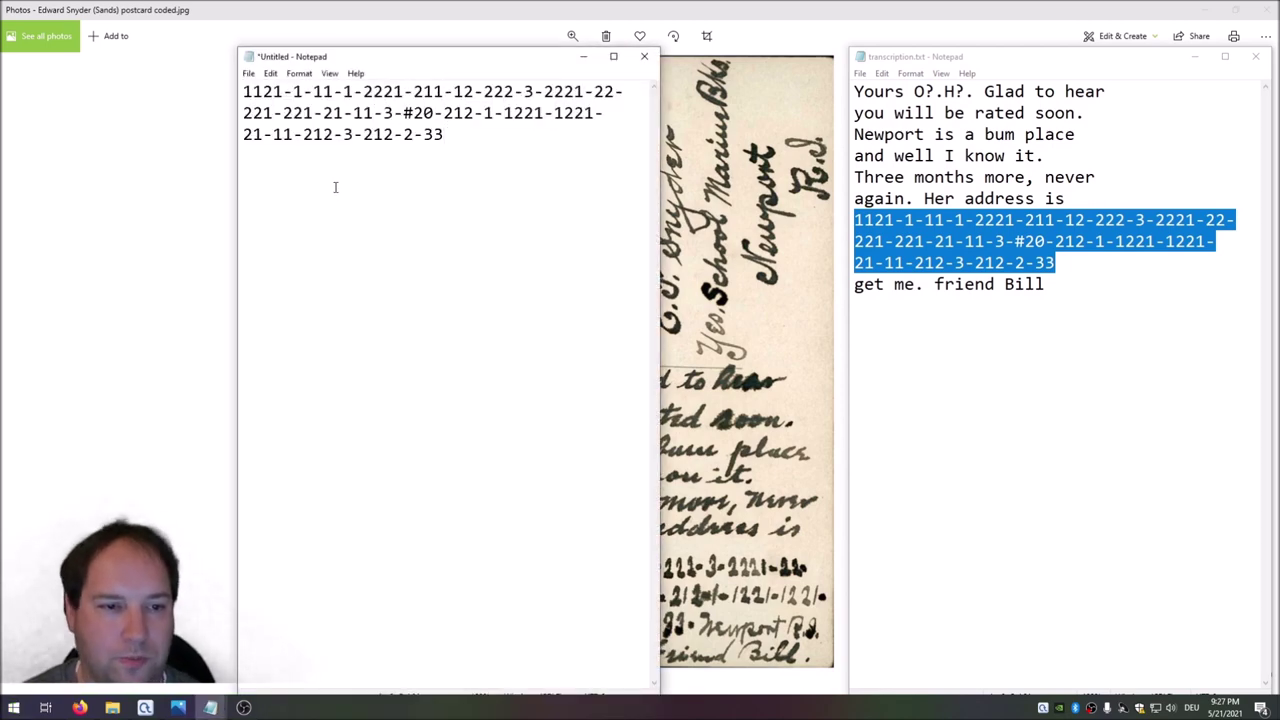
pyautogui.click(270, 74)
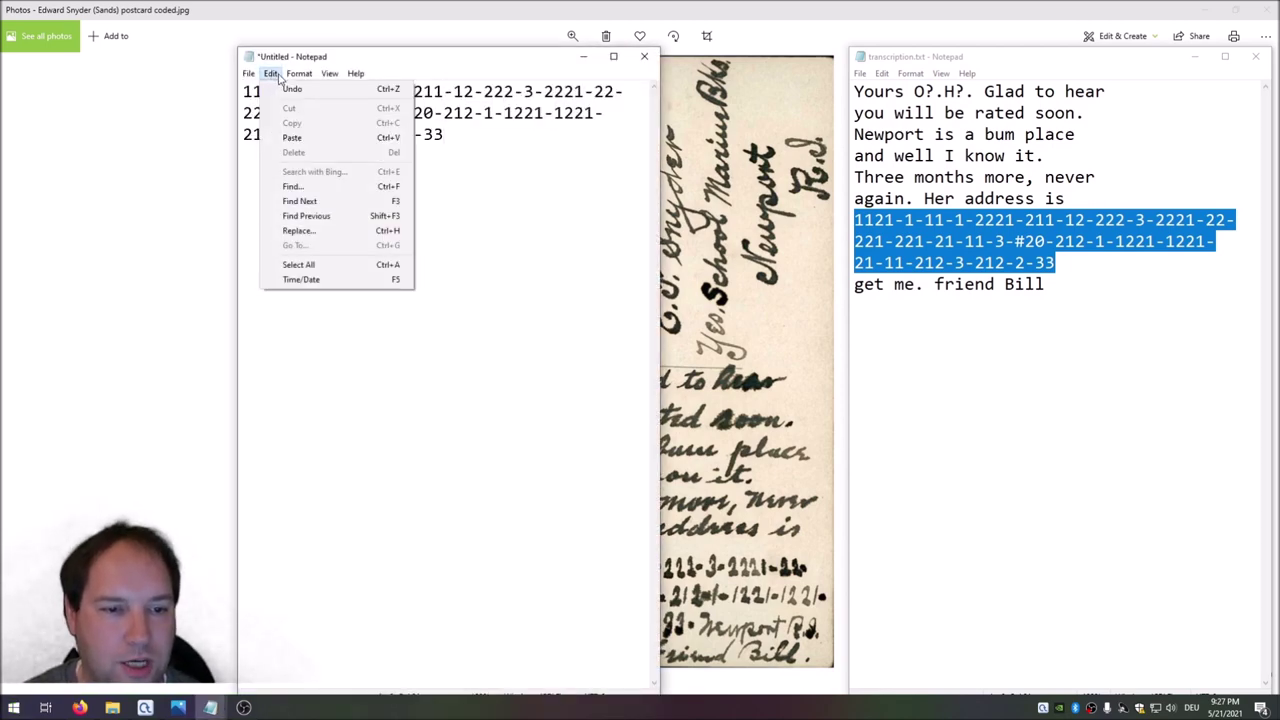
pyautogui.click(300, 231)
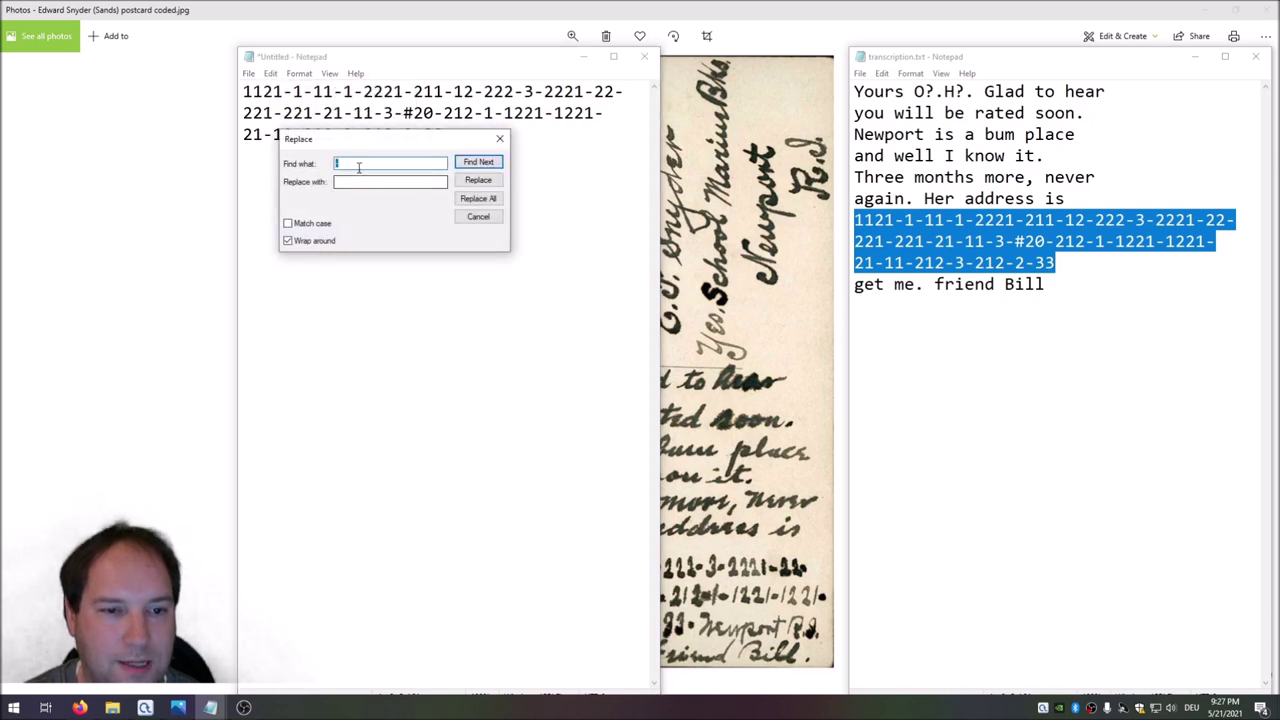
pyautogui.write('-')
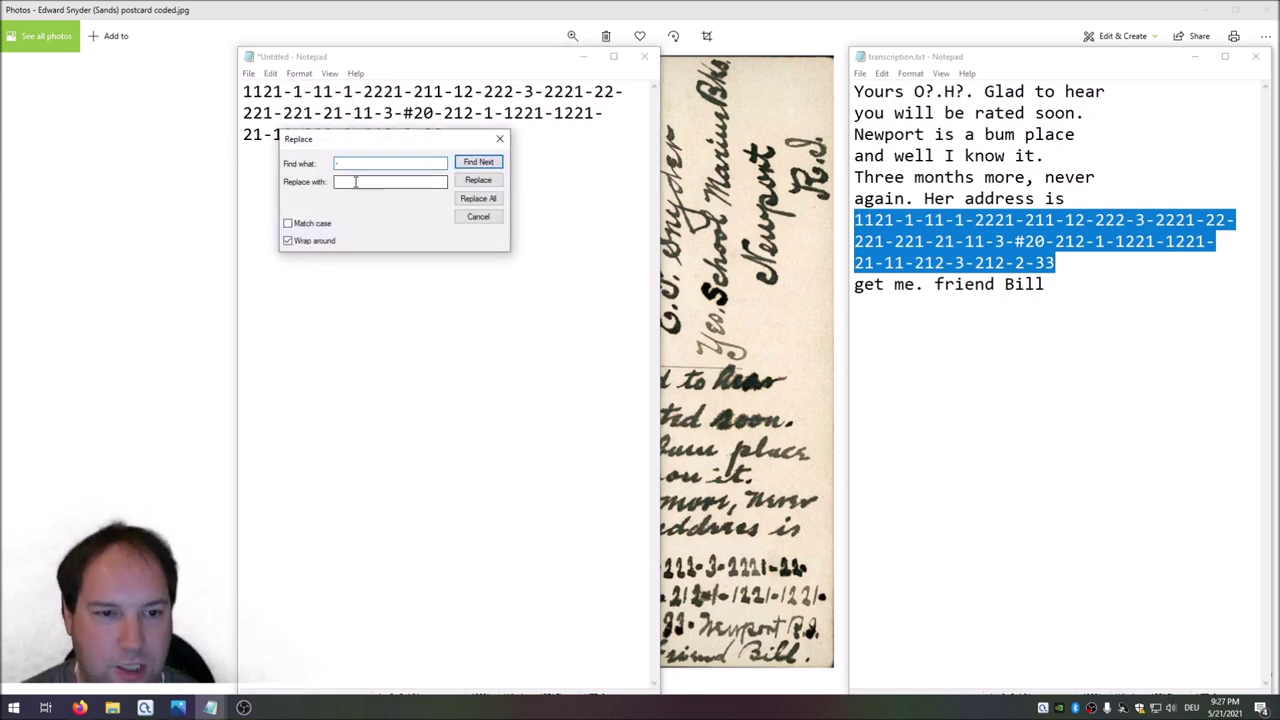
pyautogui.click(385, 182)
pyautogui.click(478, 198)
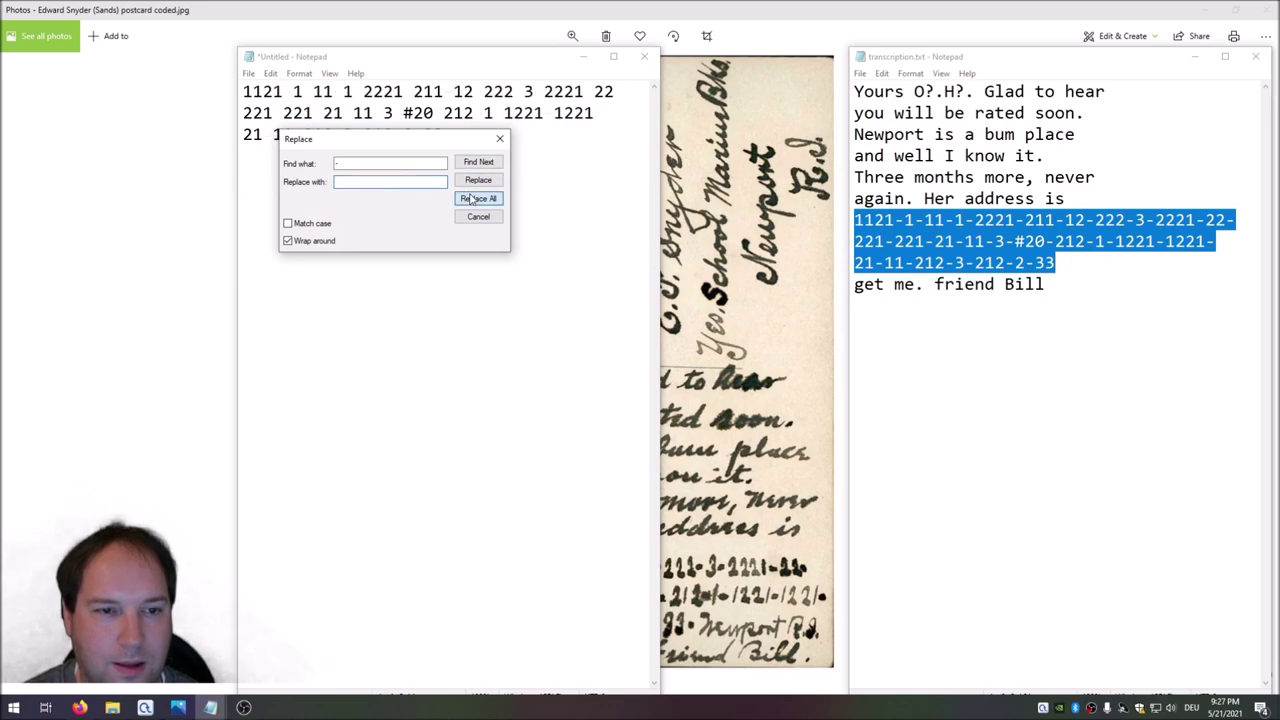
# Step: Replace every 1 with a dot, redoing the replacement after an undo
pyautogui.doubleClick(340, 163)
pyautogui.write('1')
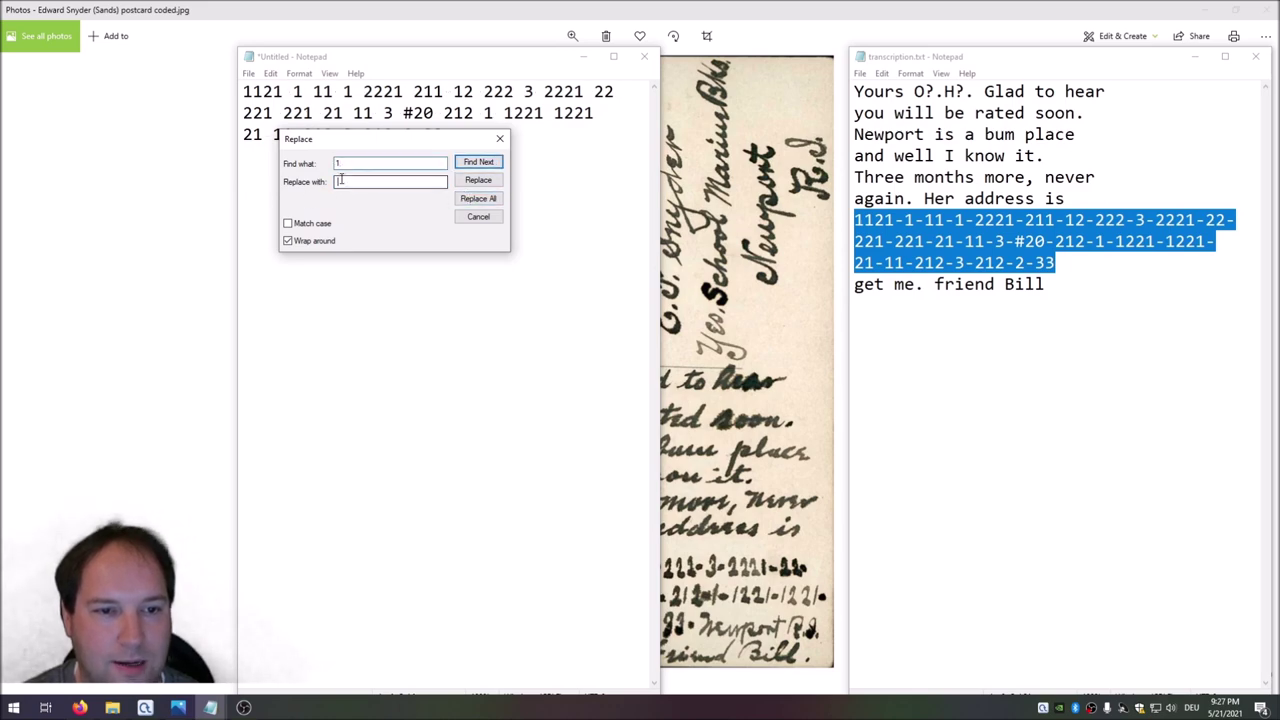
pyautogui.click(378, 184)
pyautogui.write('.')
pyautogui.click(478, 198)
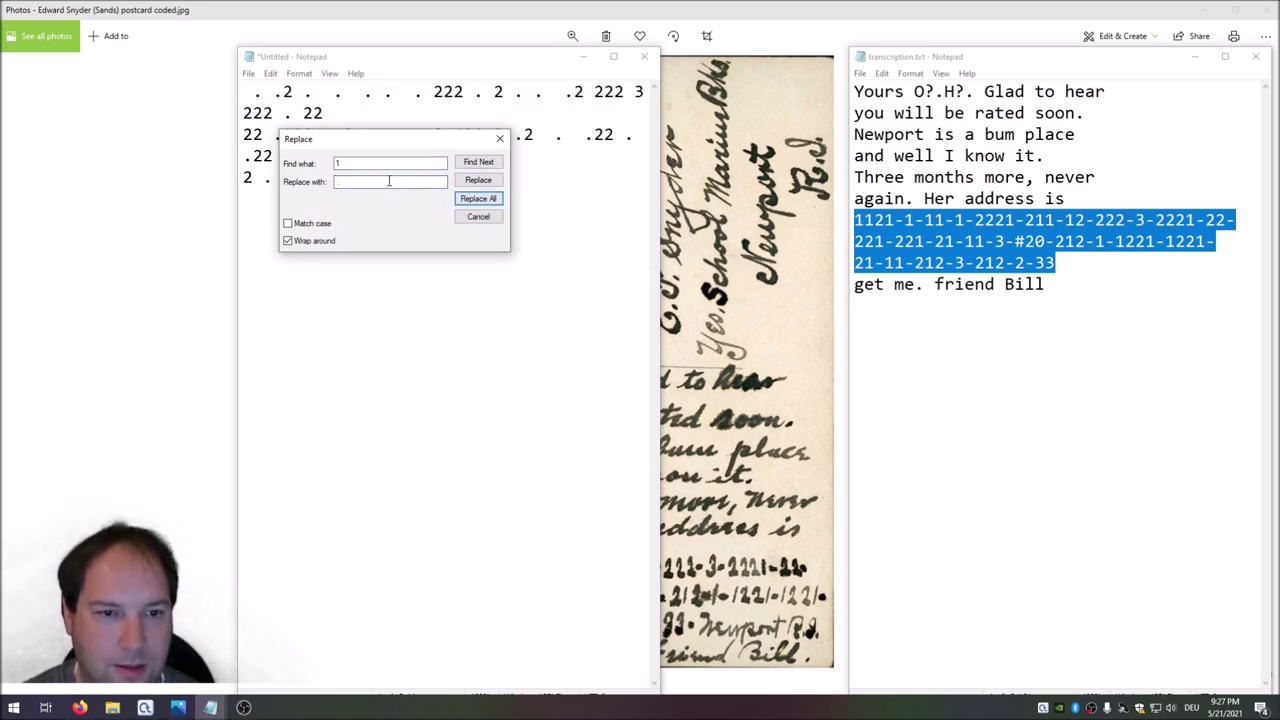
pyautogui.click(385, 181)
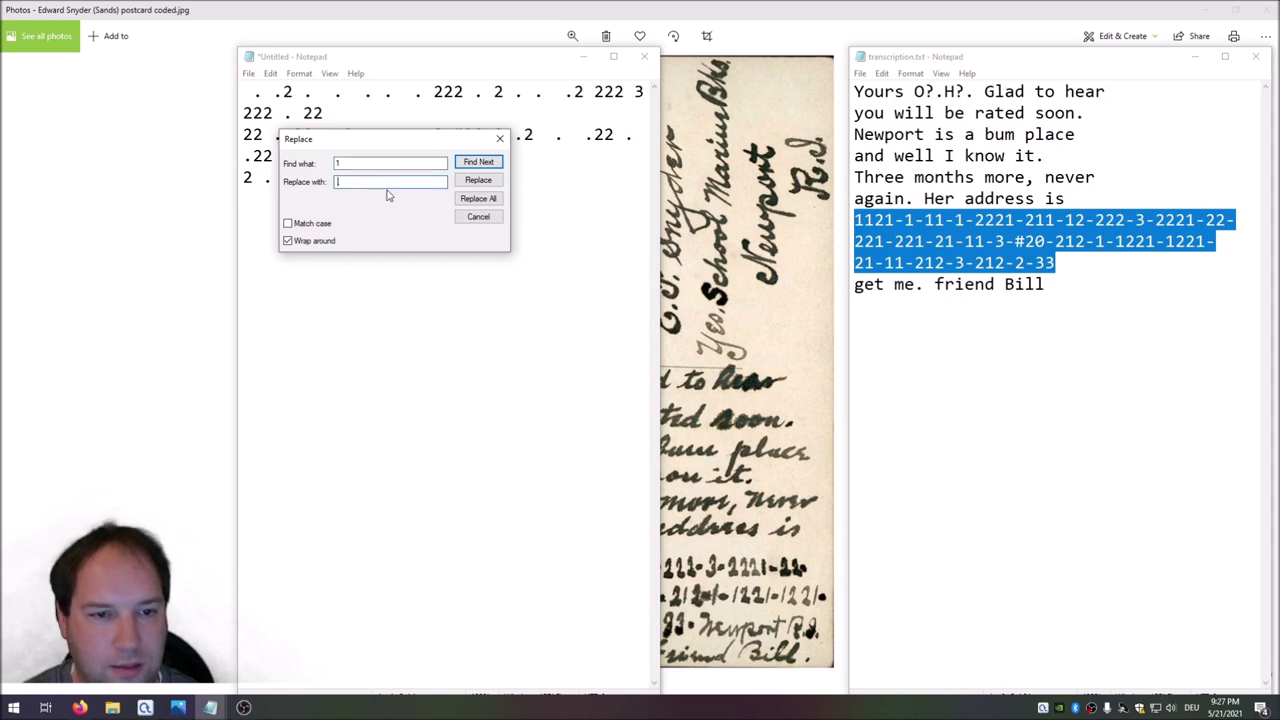
pyautogui.click(379, 112)
pyautogui.hotkey('ctrl', 'z')
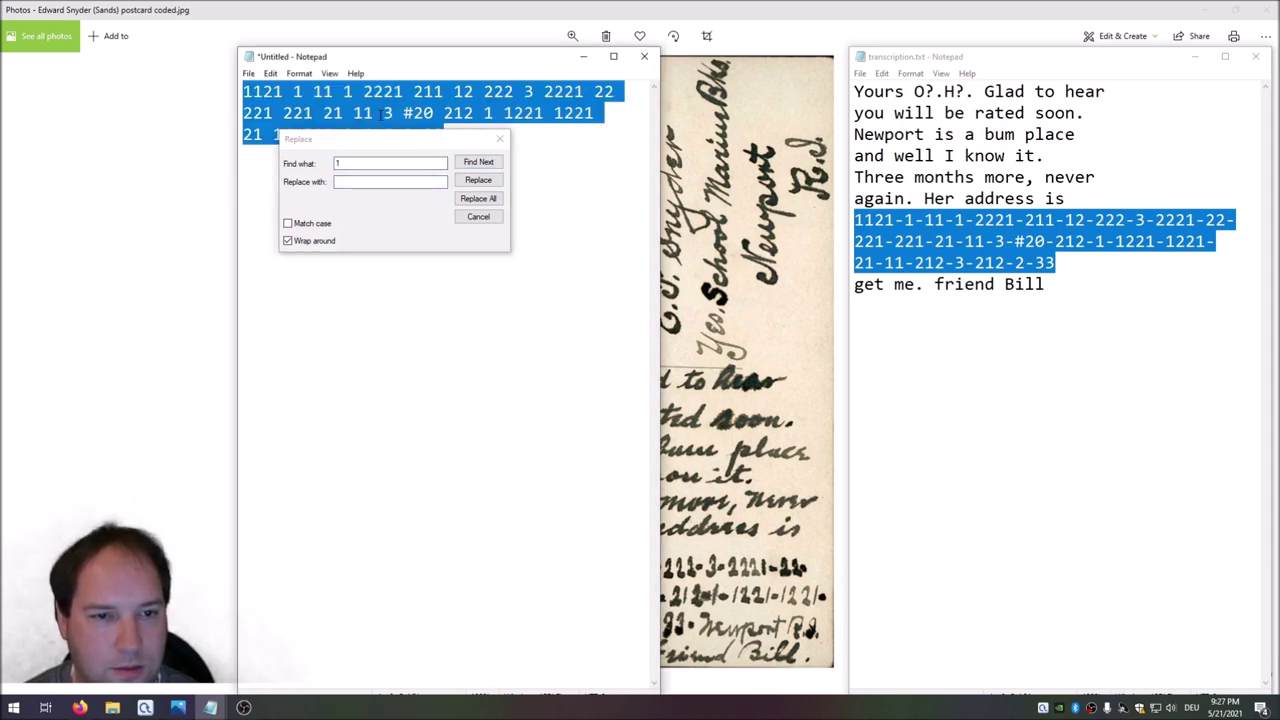
pyautogui.hotkey('ctrl', 'h')
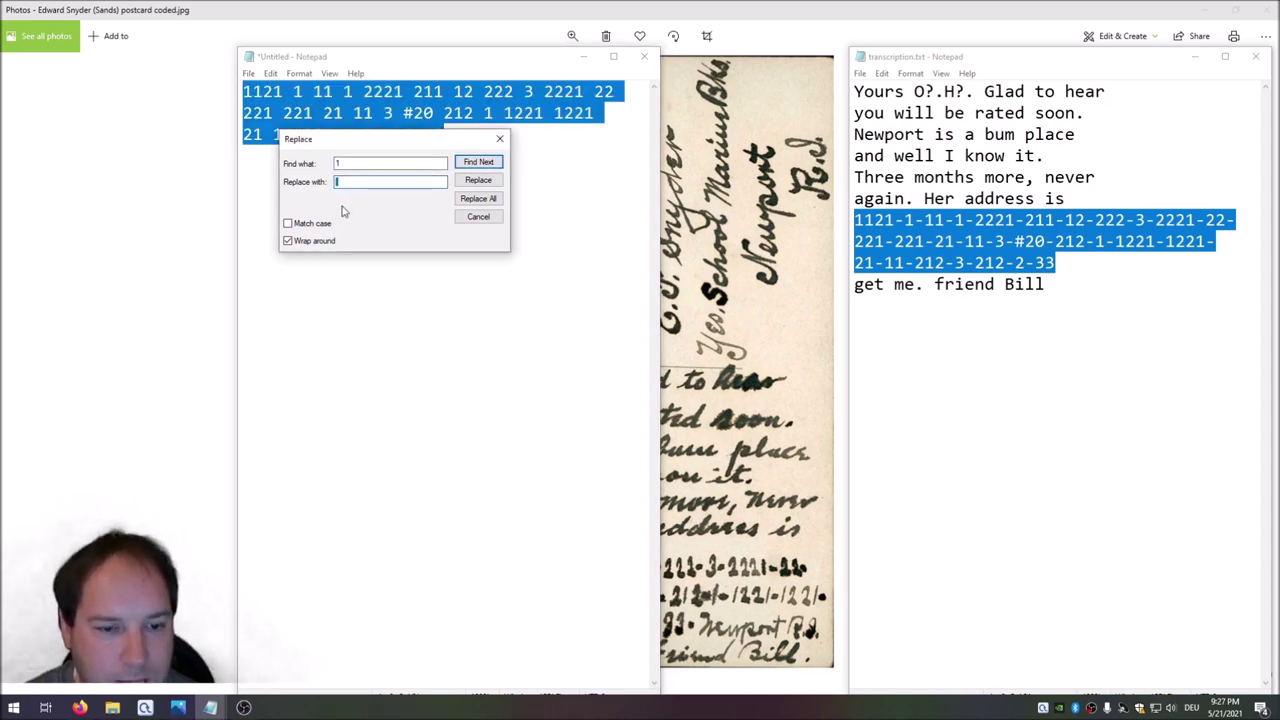
pyautogui.click(477, 199)
# Step: Replace every 2 with a dash and every 3 with a slash
pyautogui.hotkey('alt', 'n')
pyautogui.write('2')
pyautogui.press('Tab')
pyautogui.write('-')
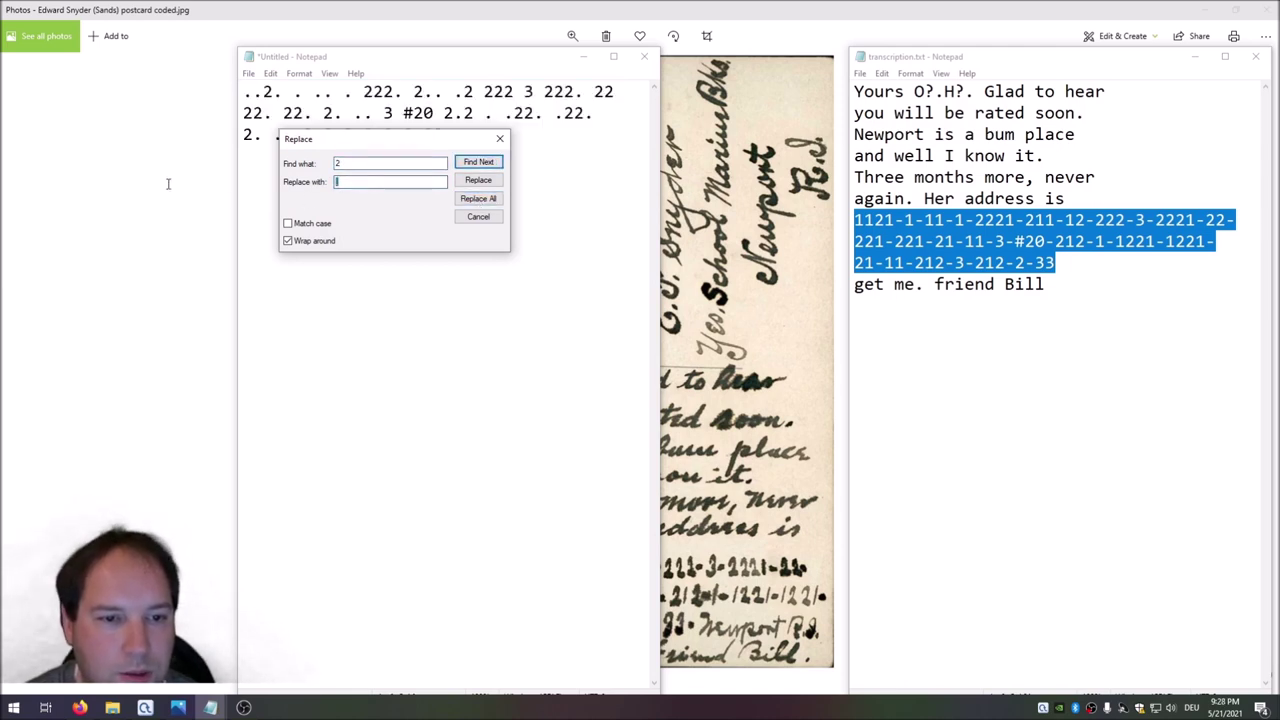
pyautogui.click(477, 199)
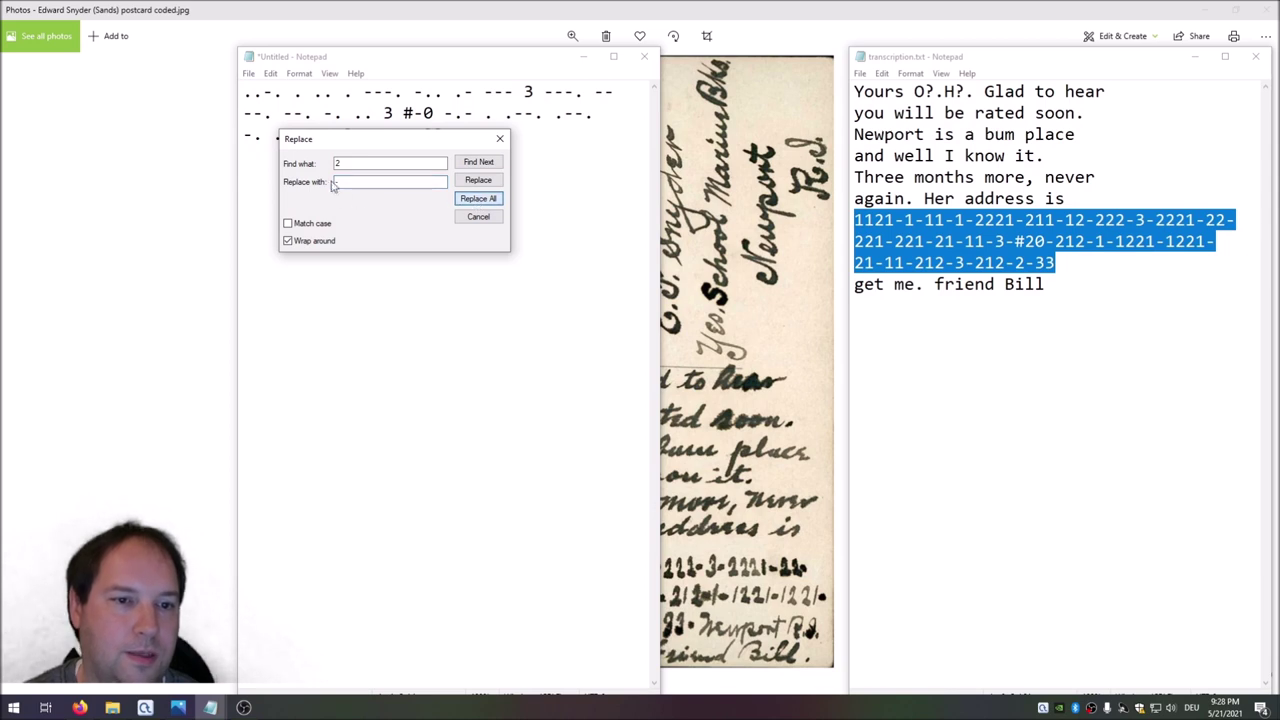
pyautogui.hotkey('alt', 'n')
pyautogui.write('3')
pyautogui.press('Tab')
pyautogui.write('/')
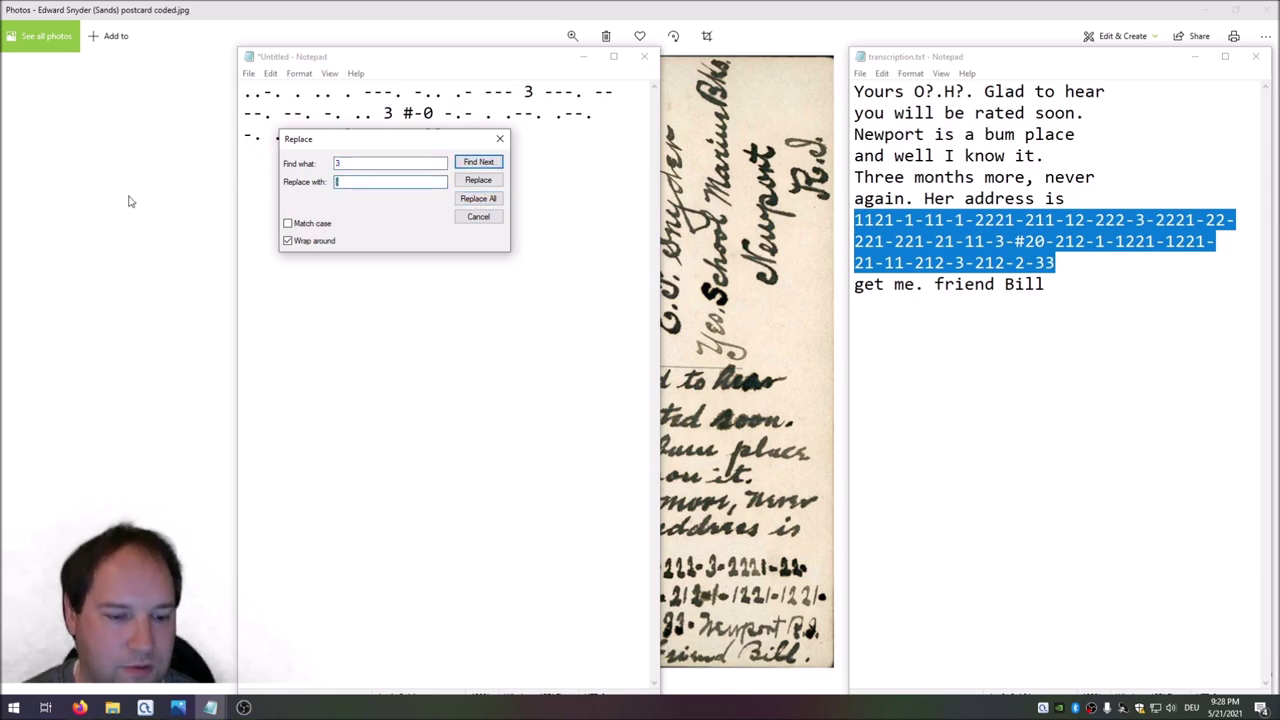
pyautogui.click(465, 204)
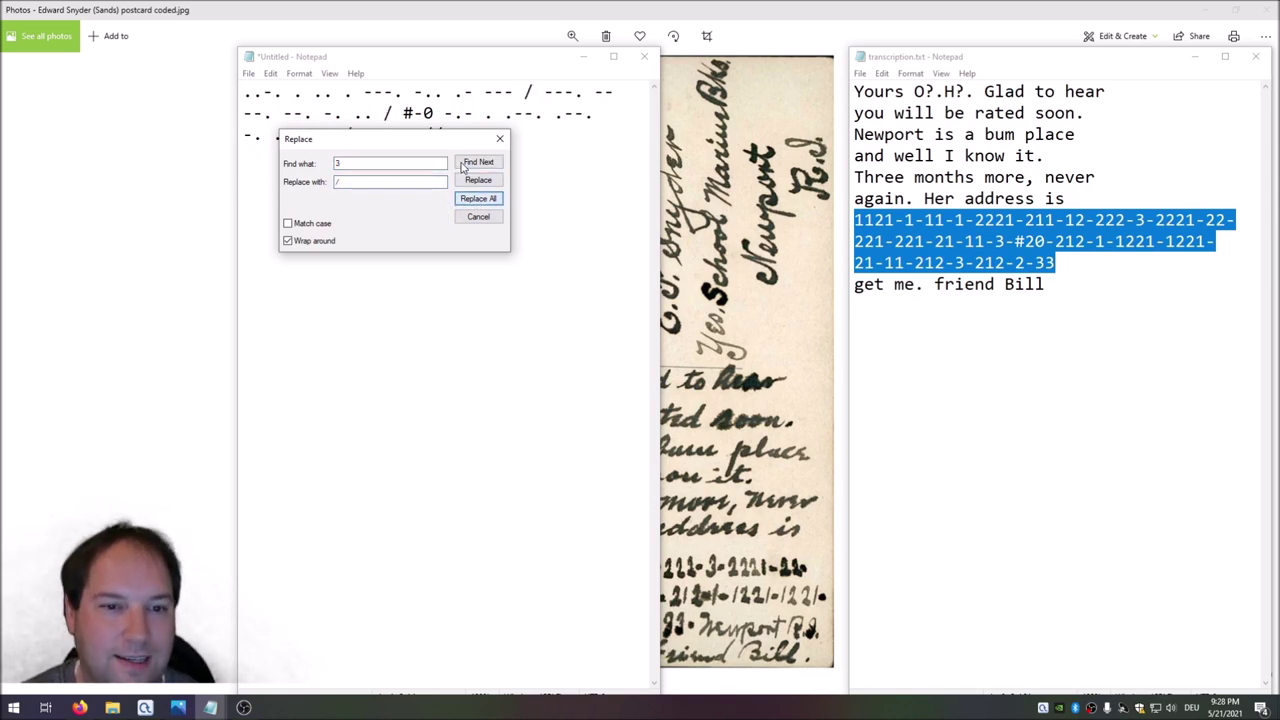
pyautogui.click(500, 138)
# Step: Correct '#-0' back to '#20' and select the whole Morse text for copying
pyautogui.moveTo(420, 113); pyautogui.dragTo(410, 113)
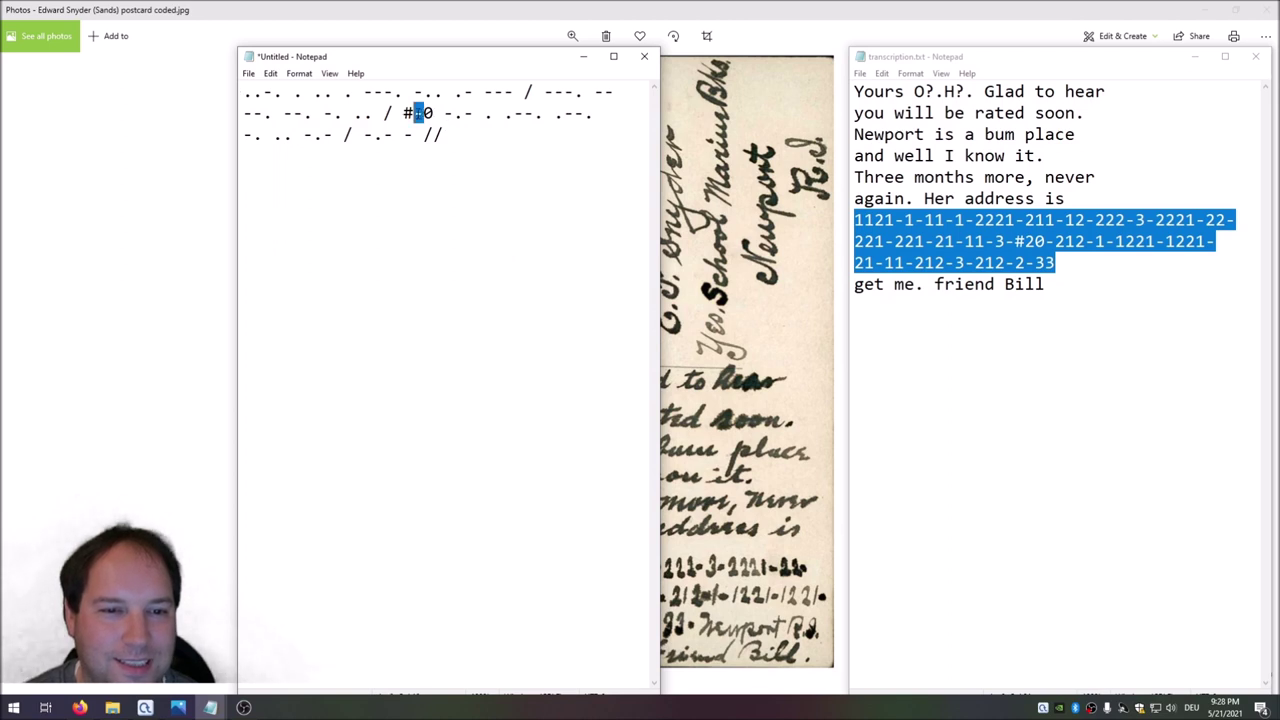
pyautogui.write('2')
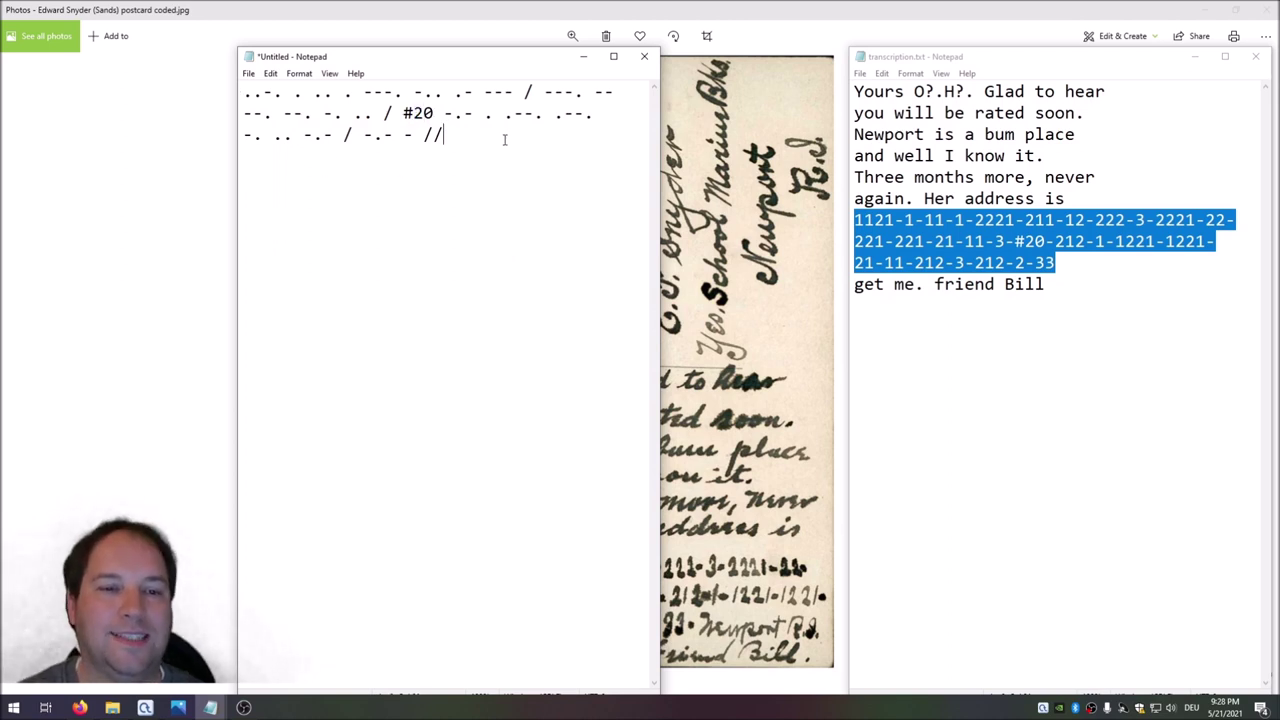
pyautogui.moveTo(485, 140); pyautogui.dragTo(194, 63)
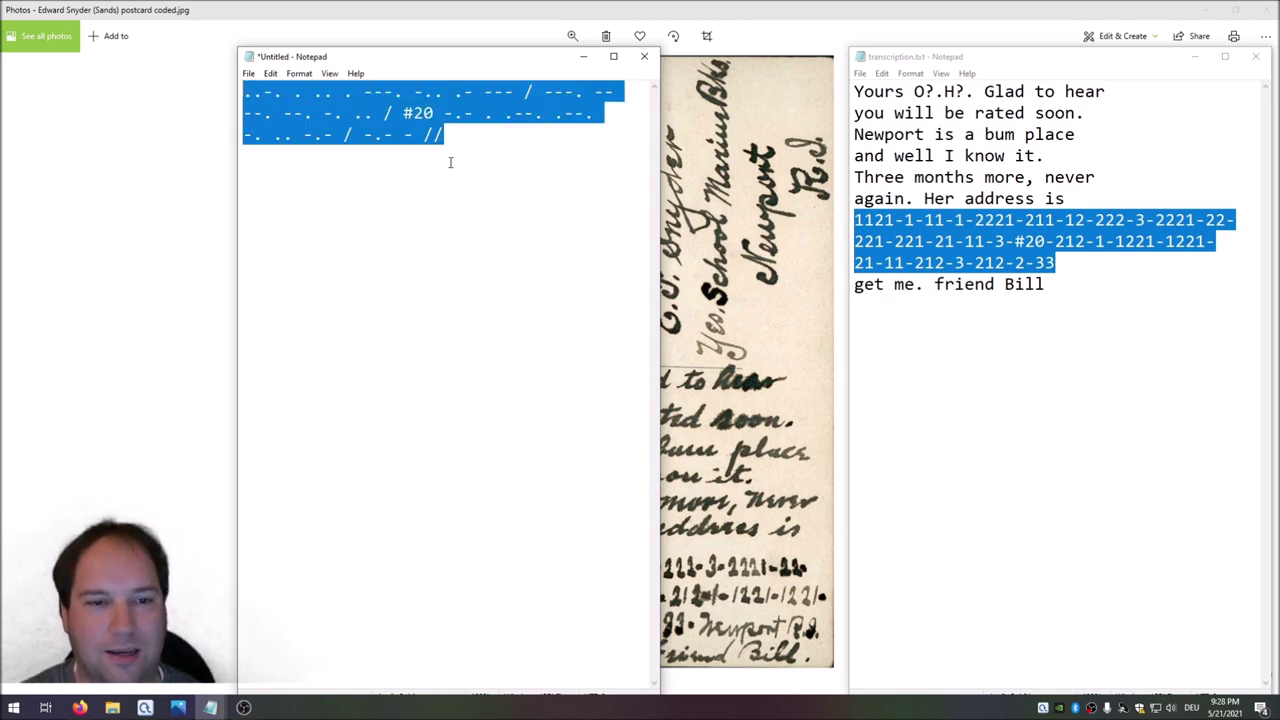
pyautogui.rightClick(410, 116)
pyautogui.click(408, 136)
pyautogui.moveTo(403, 113); pyautogui.dragTo(434, 113)
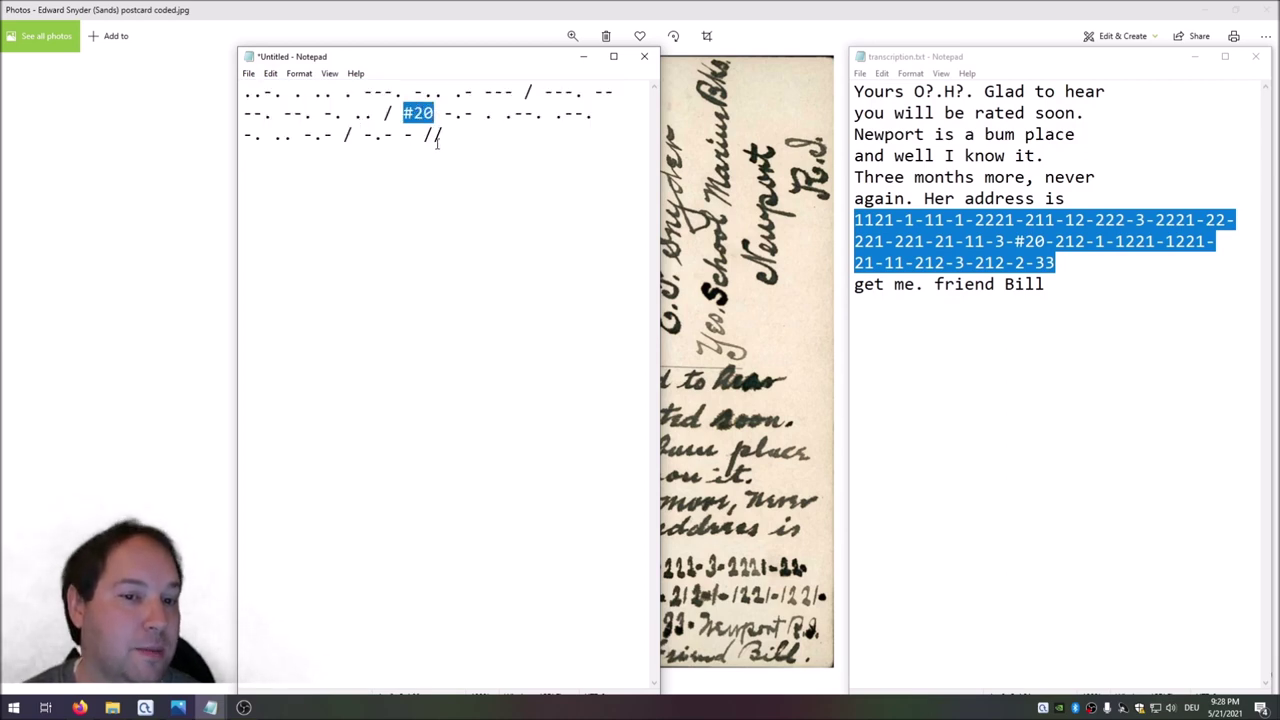
pyautogui.click(428, 125)
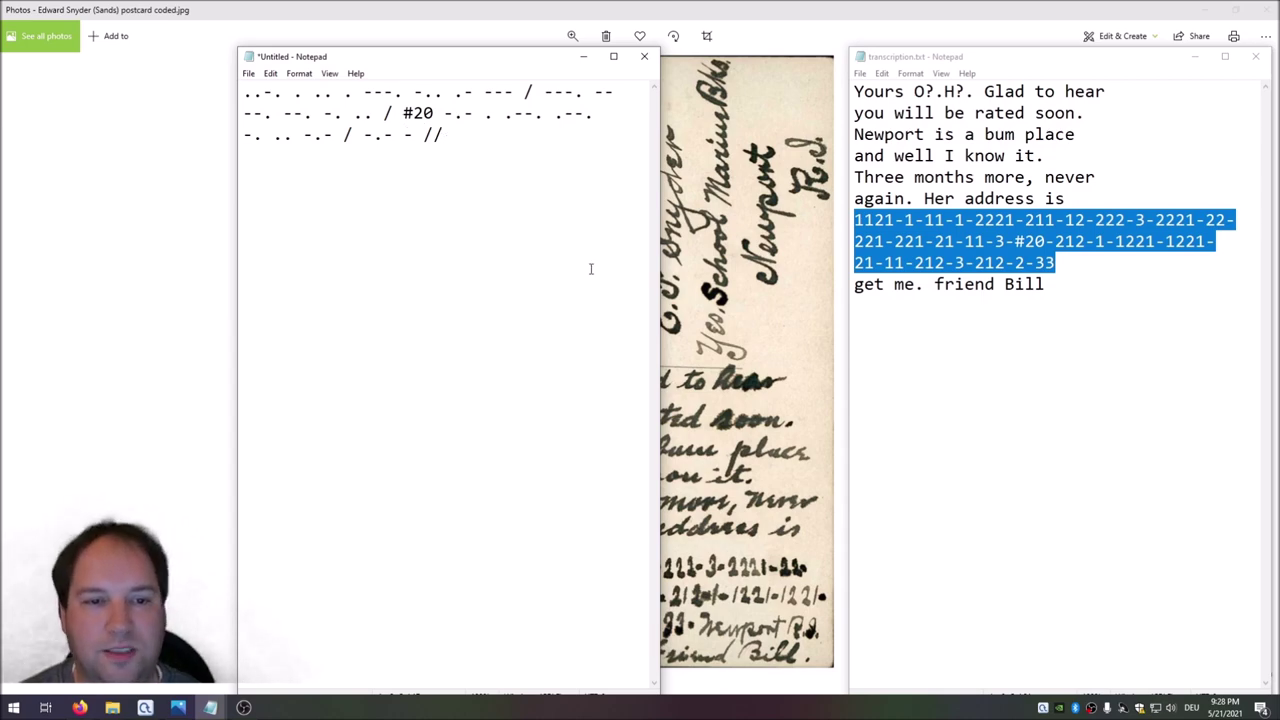
pyautogui.hotkey('ctrl', 'a')
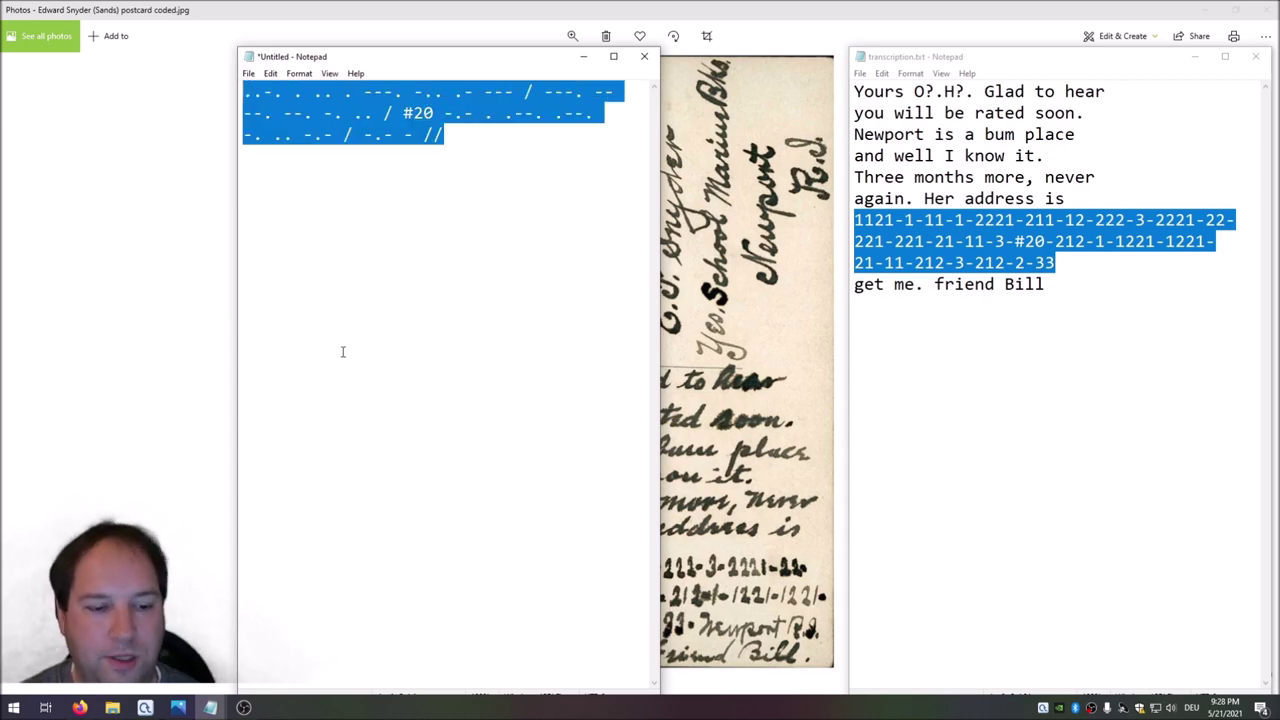
# Step: Open CrypTool 2's Morse Code template, deleting its decoder parts and closing the notes
pyautogui.click(145, 707)
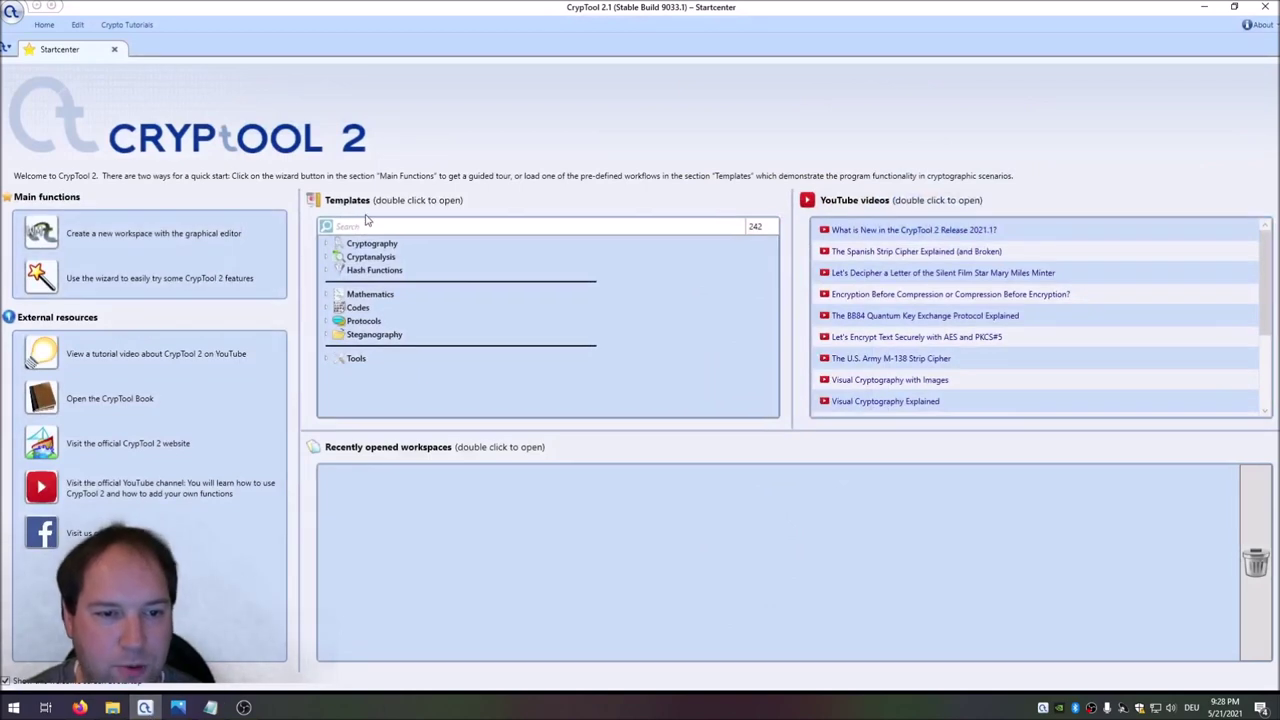
pyautogui.click(380, 228)
pyautogui.write('morse')
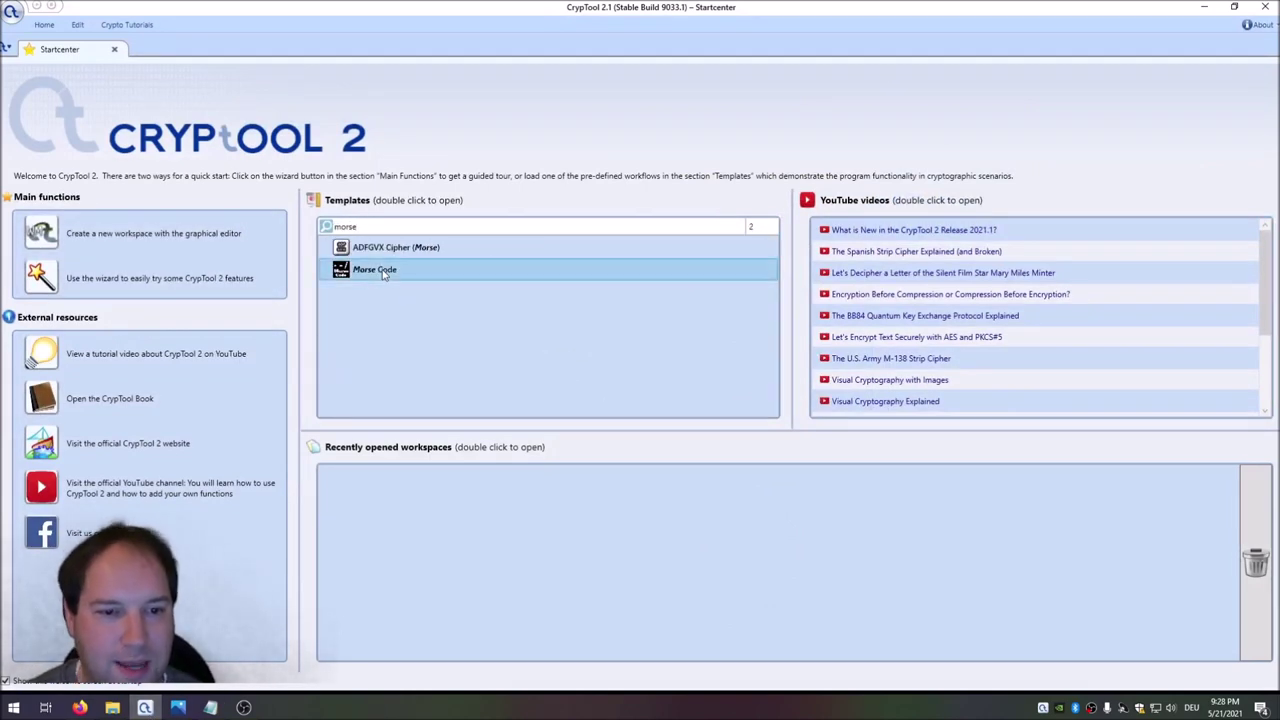
pyautogui.doubleClick(383, 270)
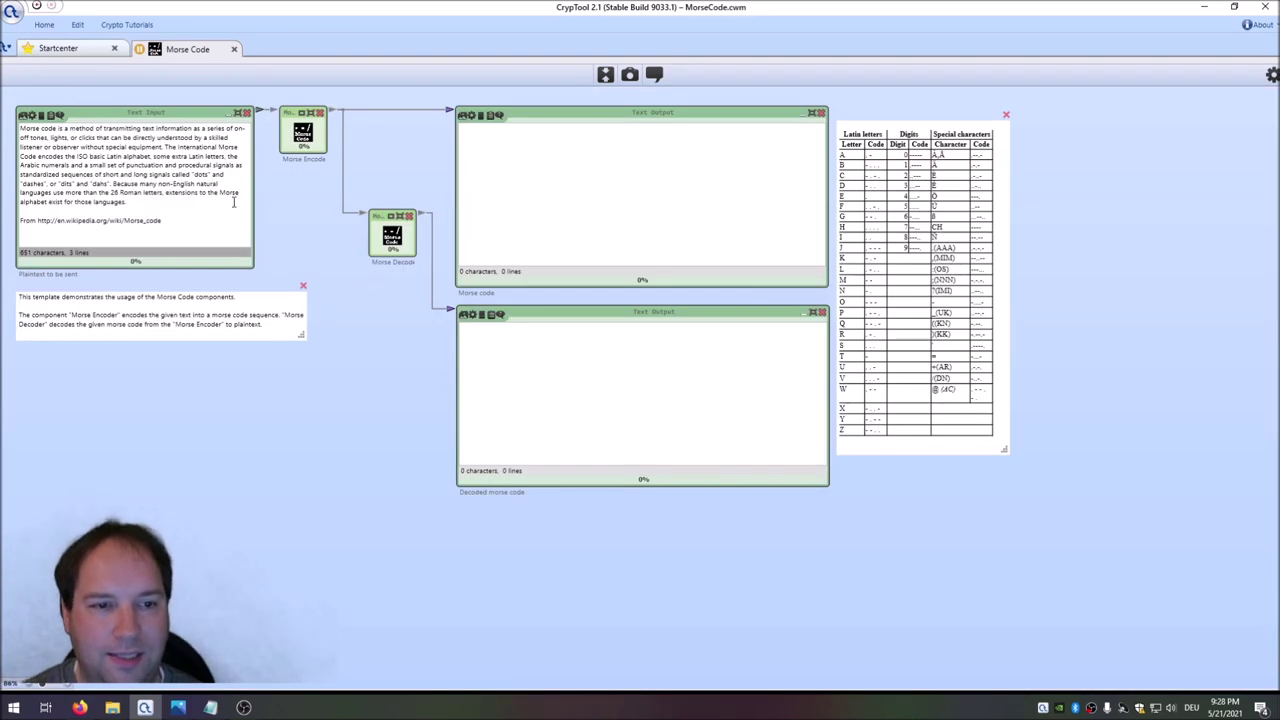
pyautogui.click(395, 232)
pyautogui.keyDown('ctrl'); pyautogui.click(643, 423); pyautogui.keyUp('ctrl')
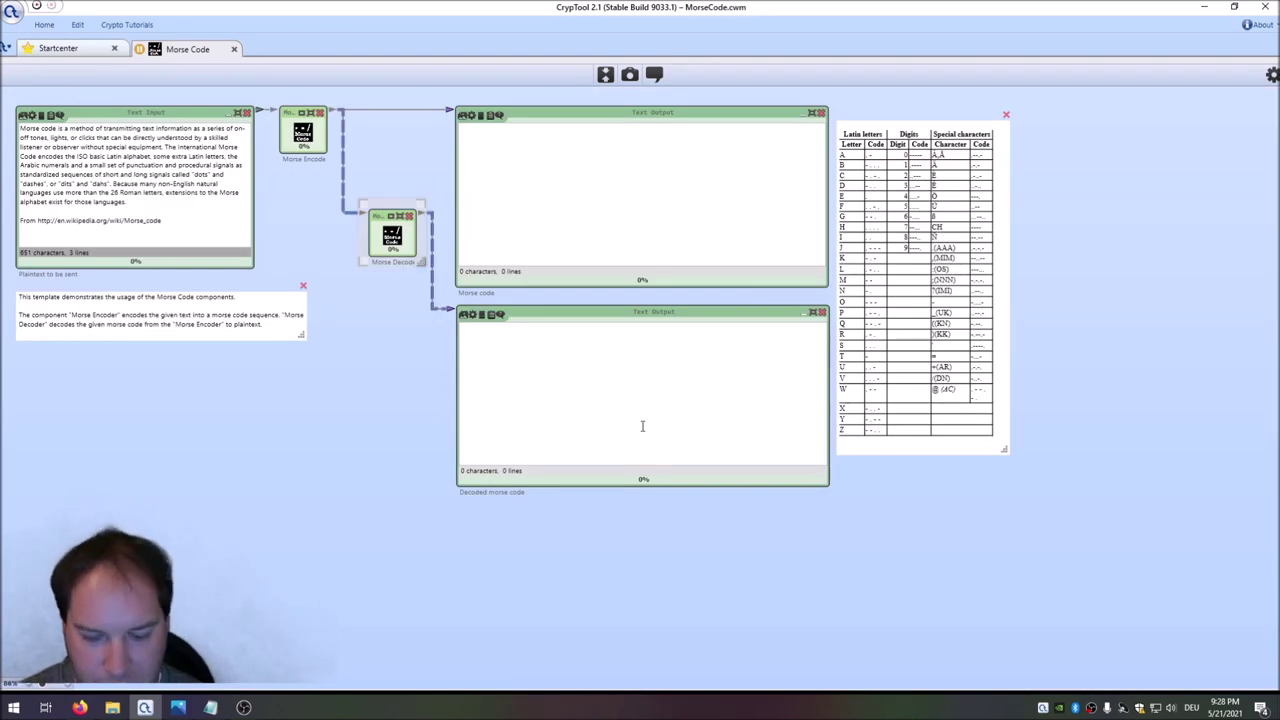
pyautogui.press('Delete')
pyautogui.click(1009, 118)
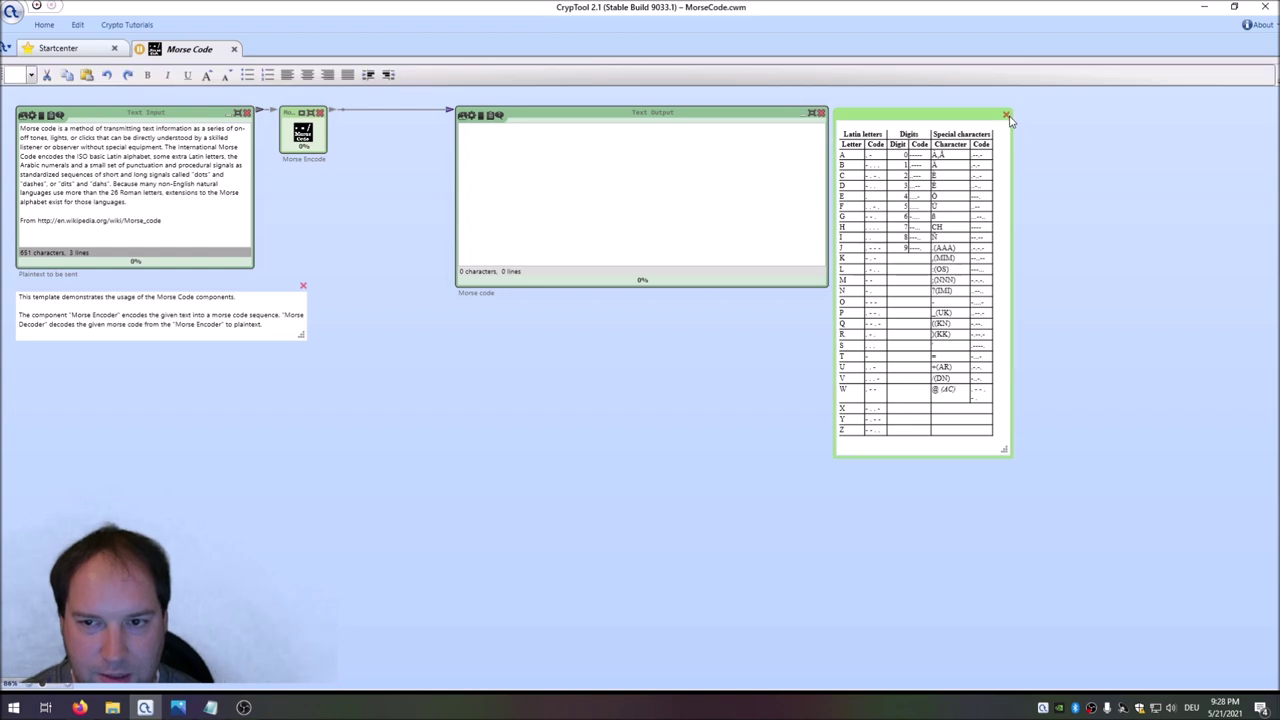
pyautogui.click(1006, 116)
pyautogui.click(303, 285)
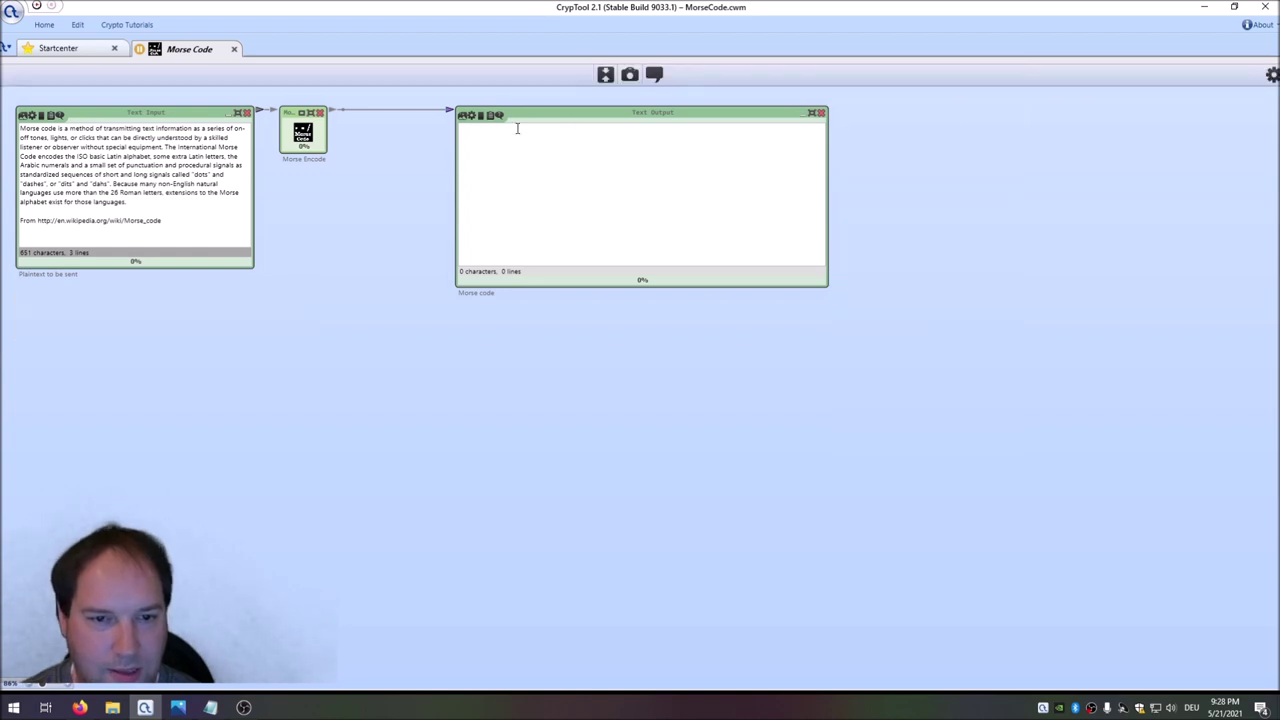
# Step: Paste the Morse text into the input, set the Morse component to Decode, and run it
pyautogui.click(620, 75)
pyautogui.moveTo(285, 300); pyautogui.dragTo(15, 90)
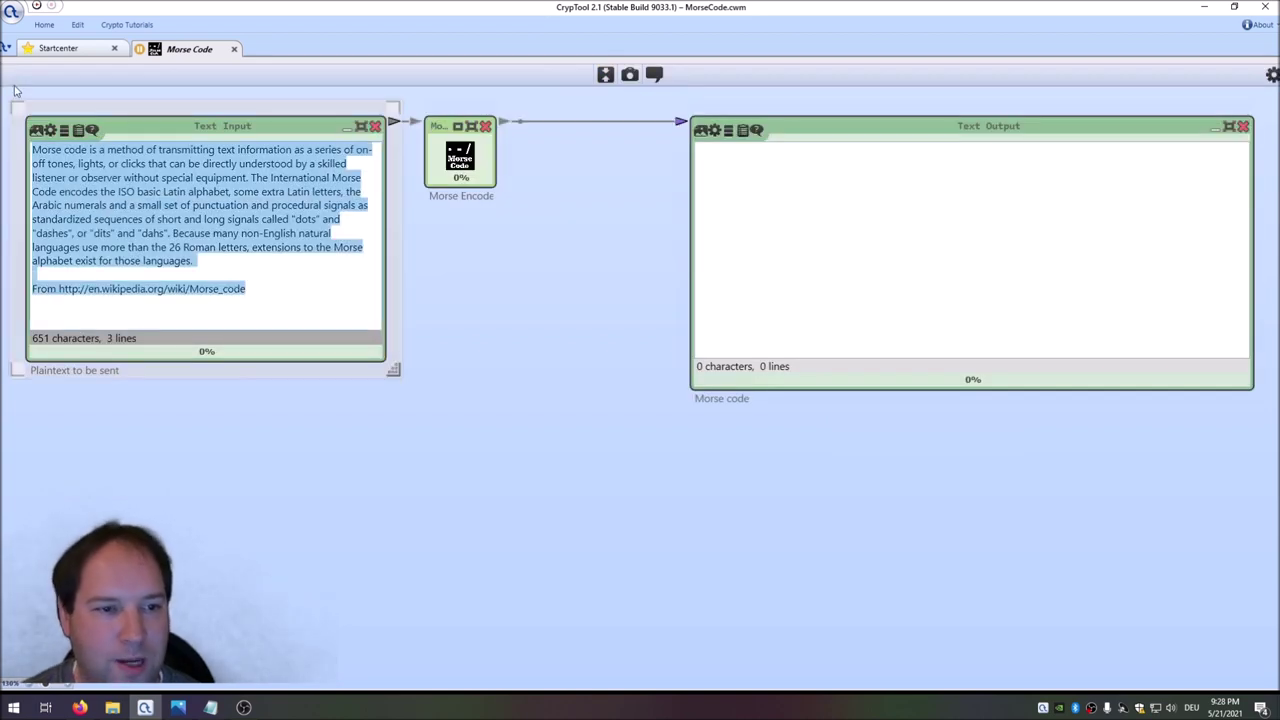
pyautogui.hotkey('ctrl', 'v')
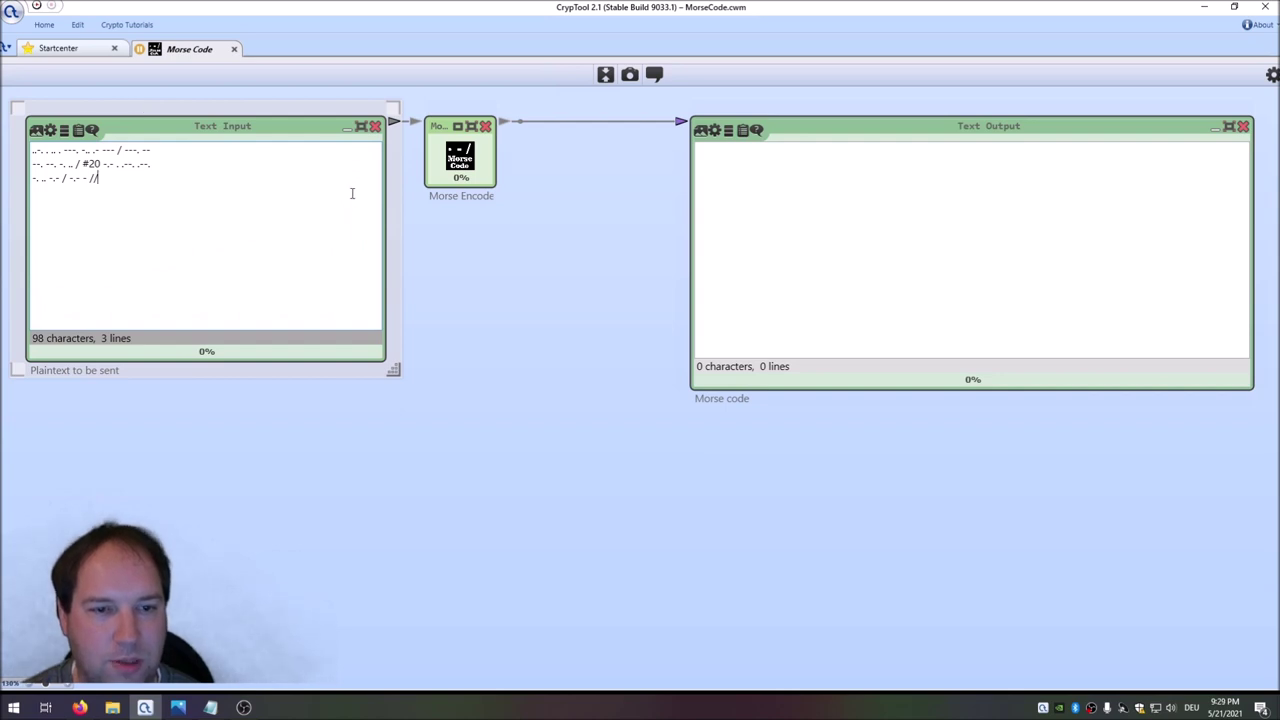
pyautogui.click(458, 165)
pyautogui.click(1271, 75)
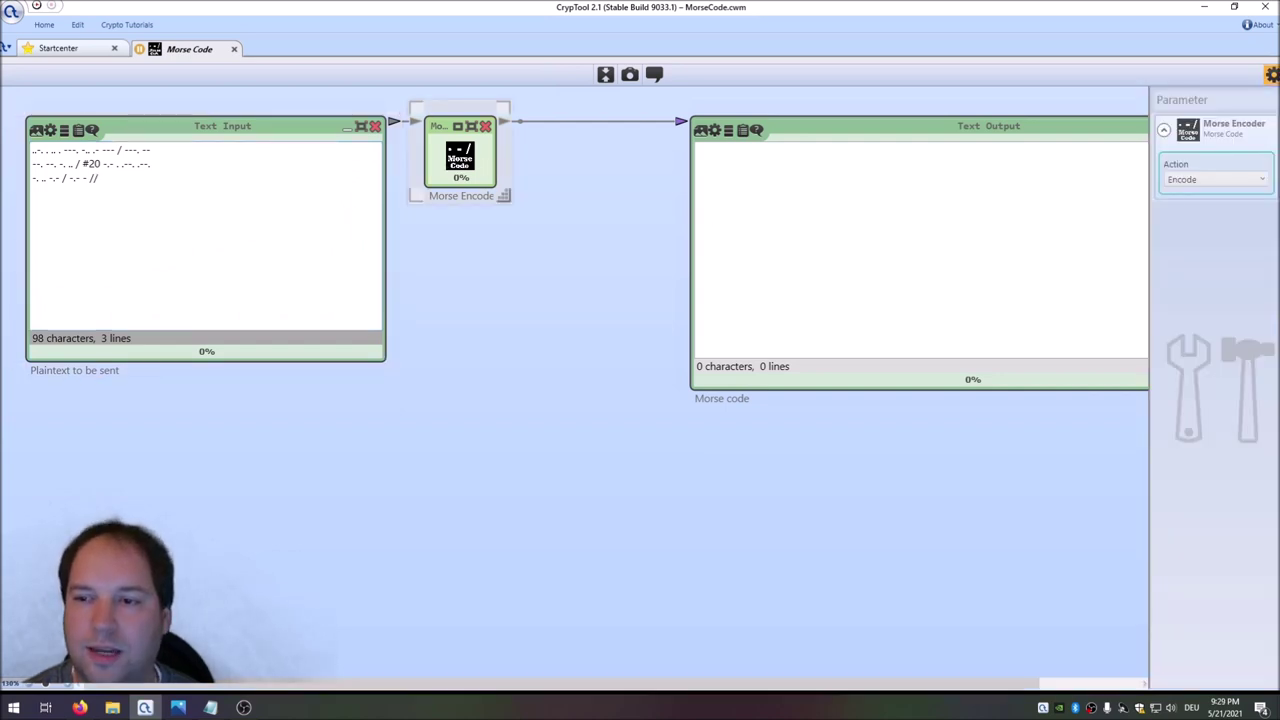
pyautogui.click(1192, 179)
pyautogui.click(1188, 208)
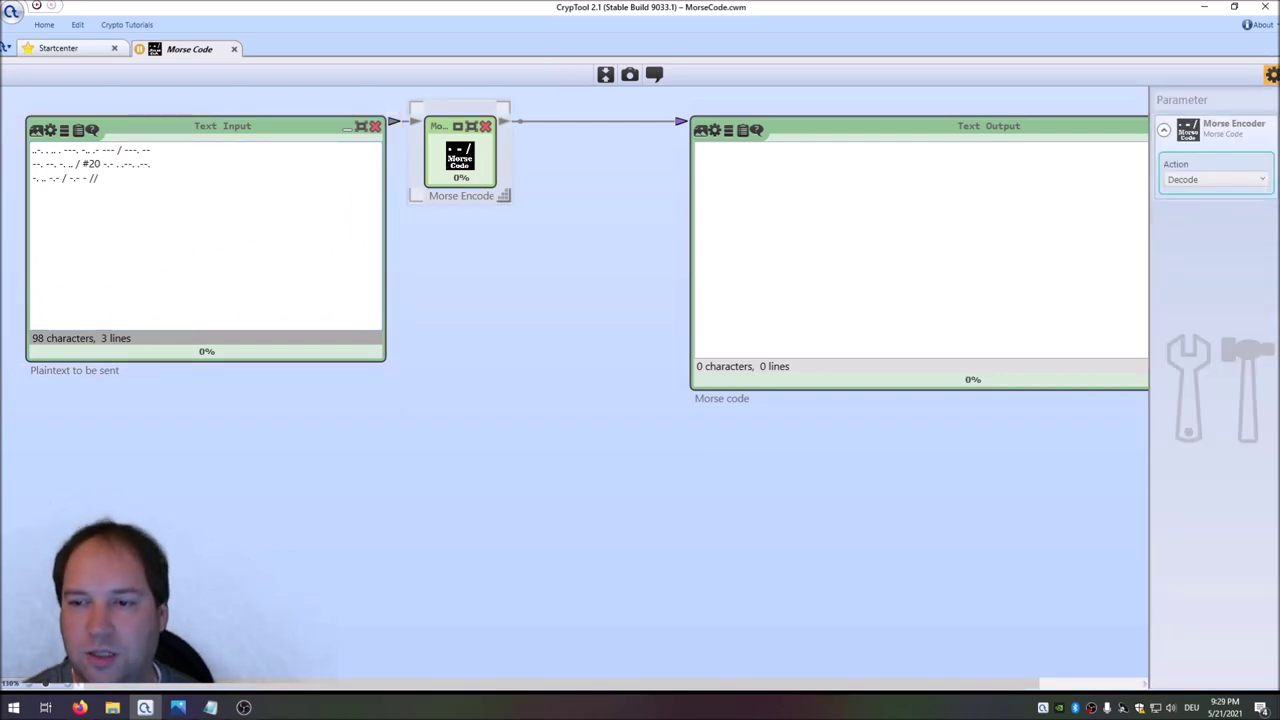
pyautogui.click(1271, 75)
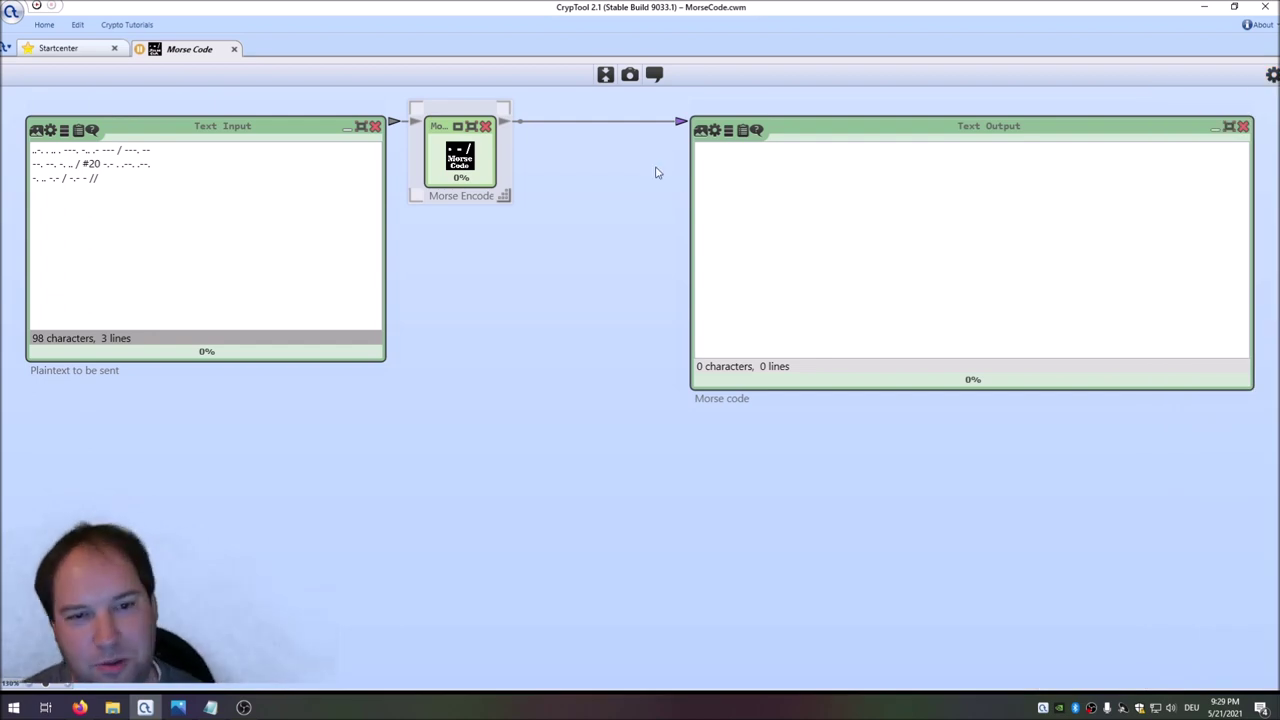
pyautogui.click(36, 6)
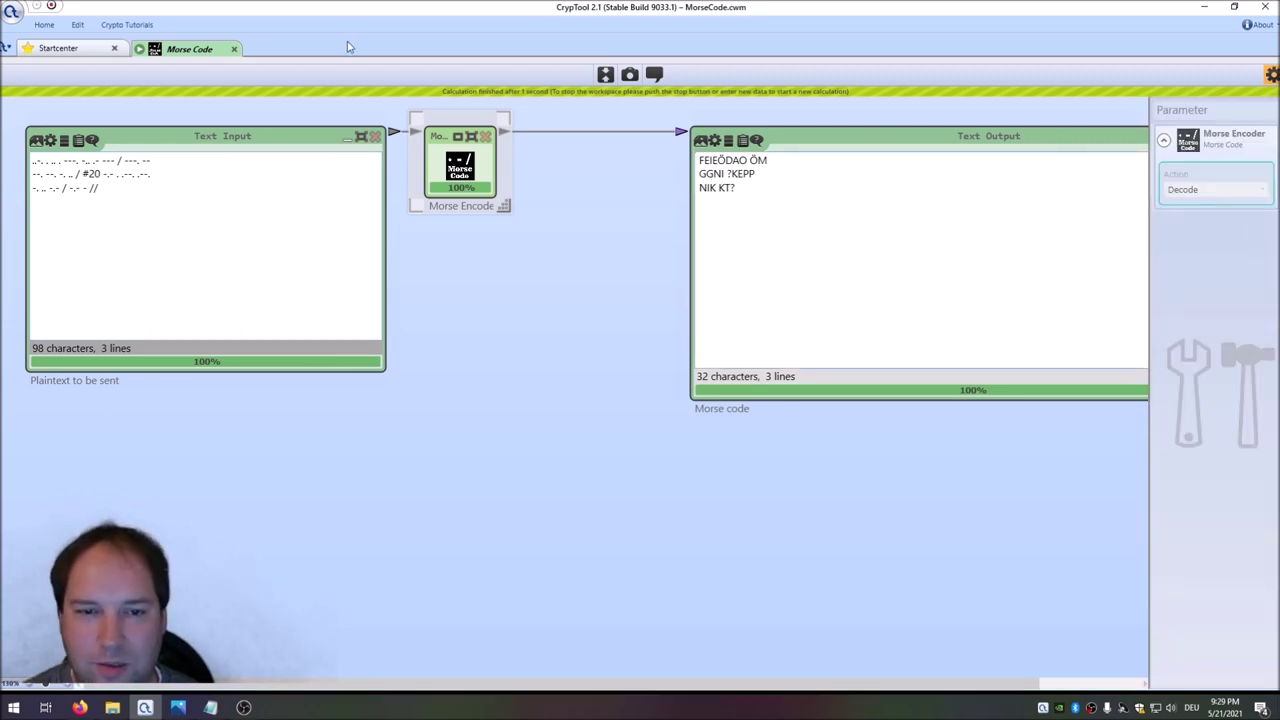
# Step: Turn on manual font settings for the Text Output and set its font size to 22
pyautogui.click(874, 138)
pyautogui.click(1200, 478)
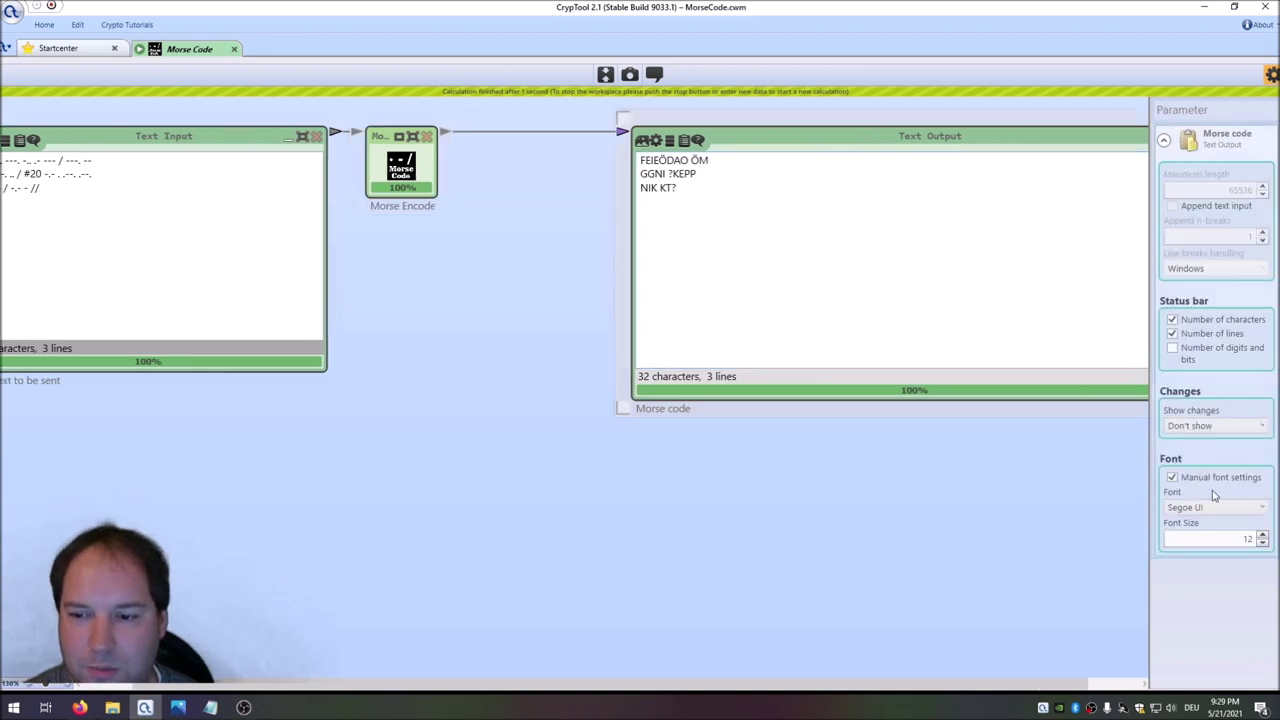
pyautogui.click(1262, 534)
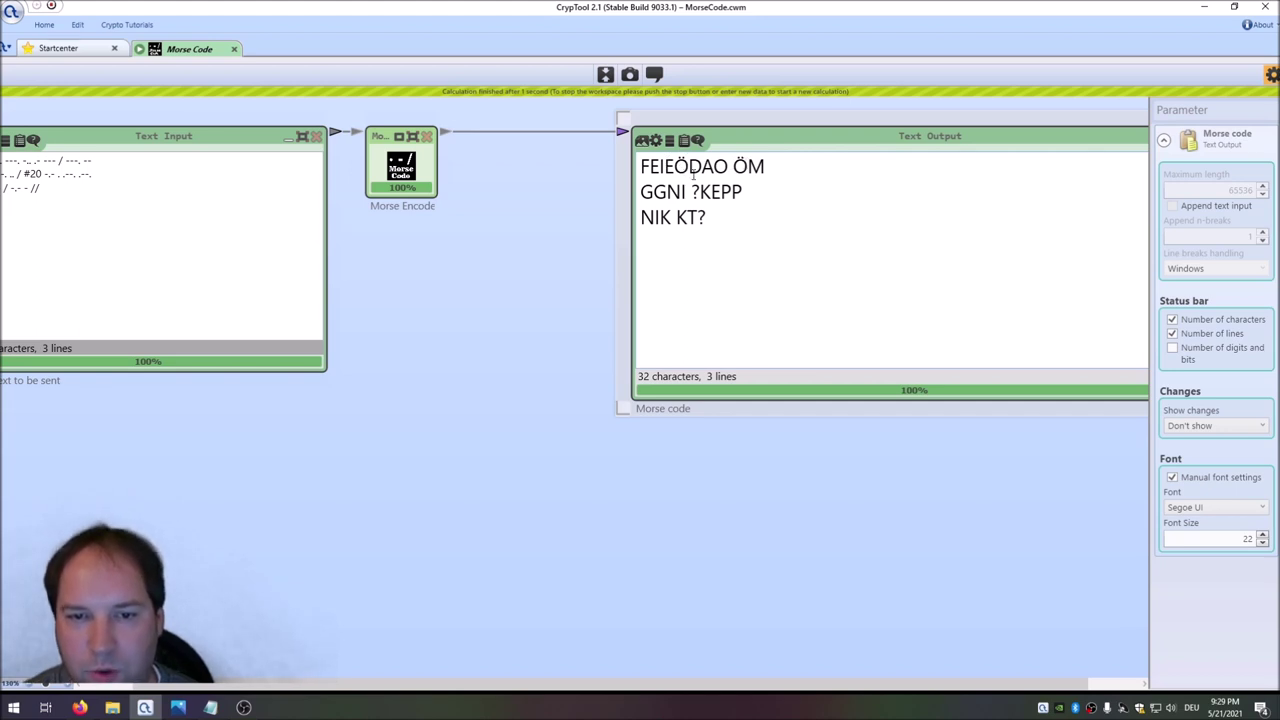
pyautogui.hotkey('ctrl', 'a')
pyautogui.click(736, 244)
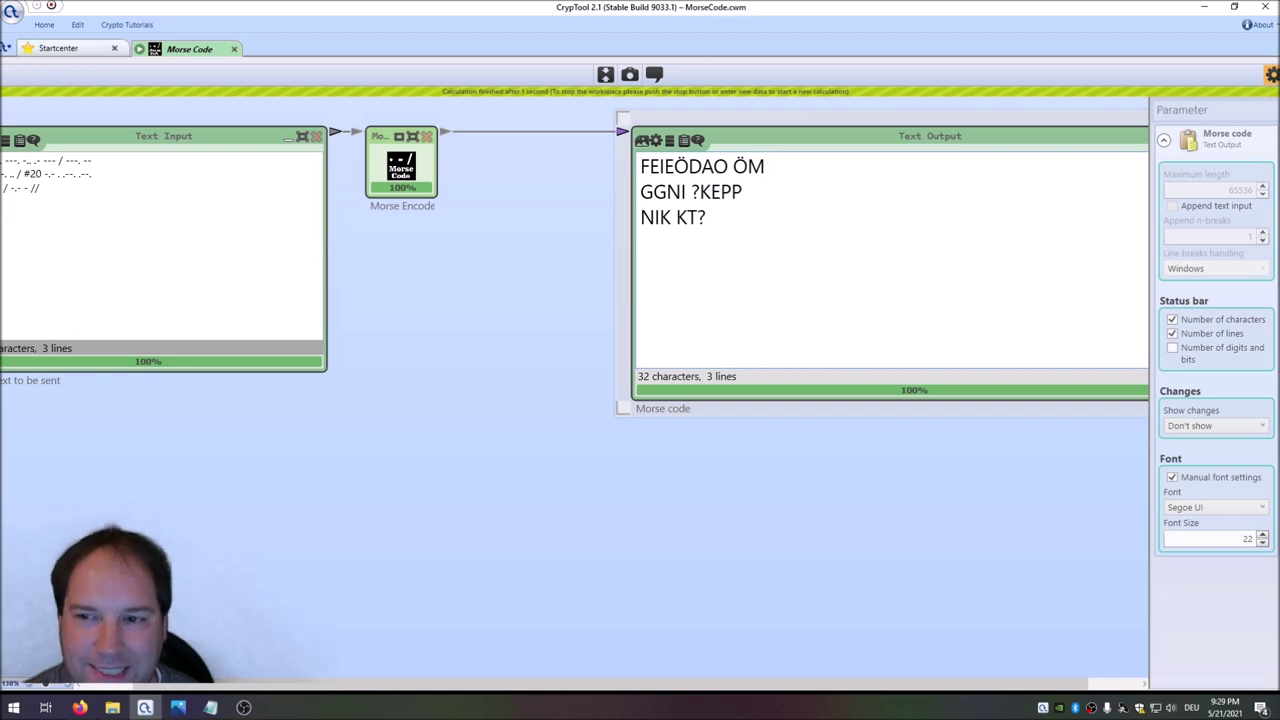
pyautogui.click(1271, 74)
pyautogui.click(637, 190)
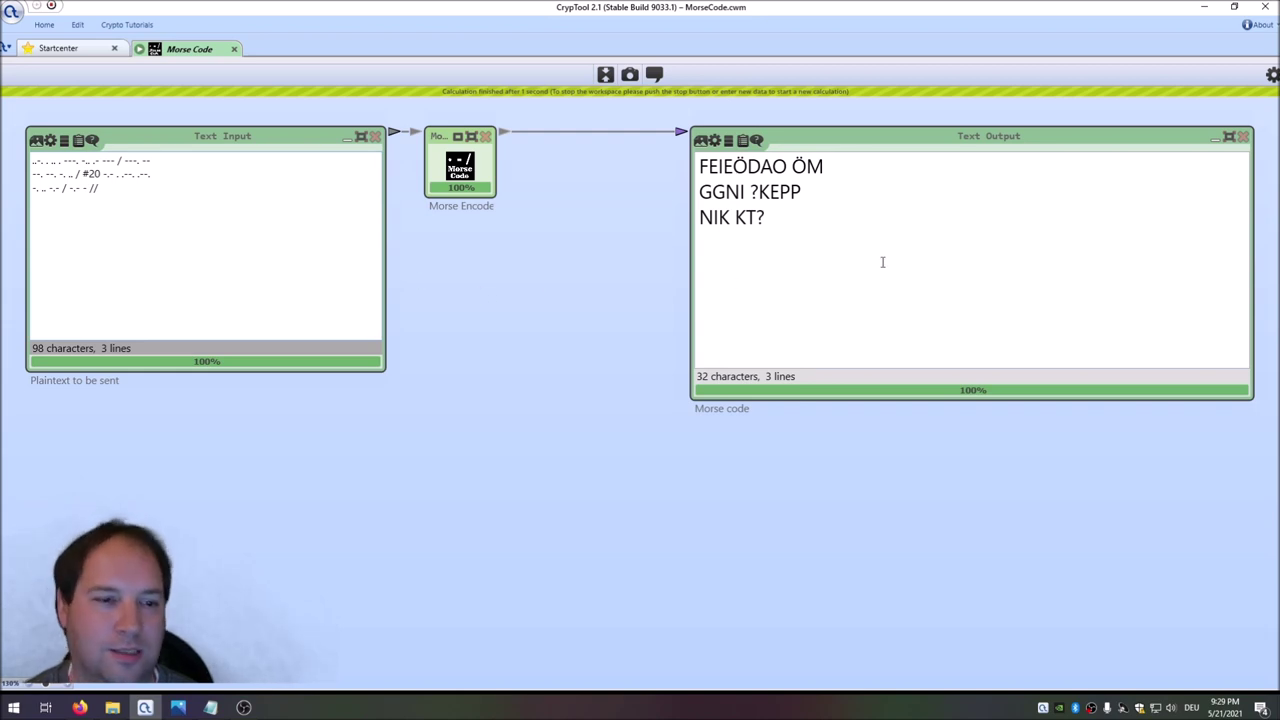
# Step: Close the Morse Code workspace without saving and bring transcription.txt back into view
pyautogui.click(234, 50)
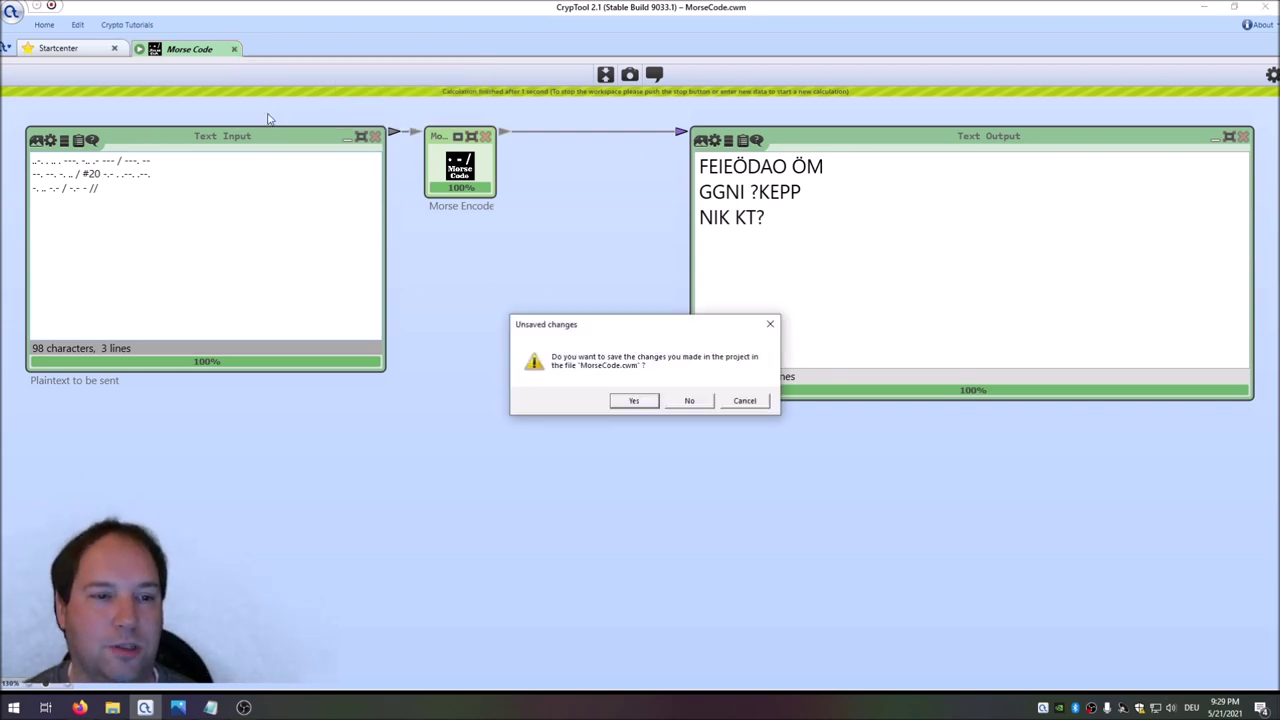
pyautogui.click(695, 405)
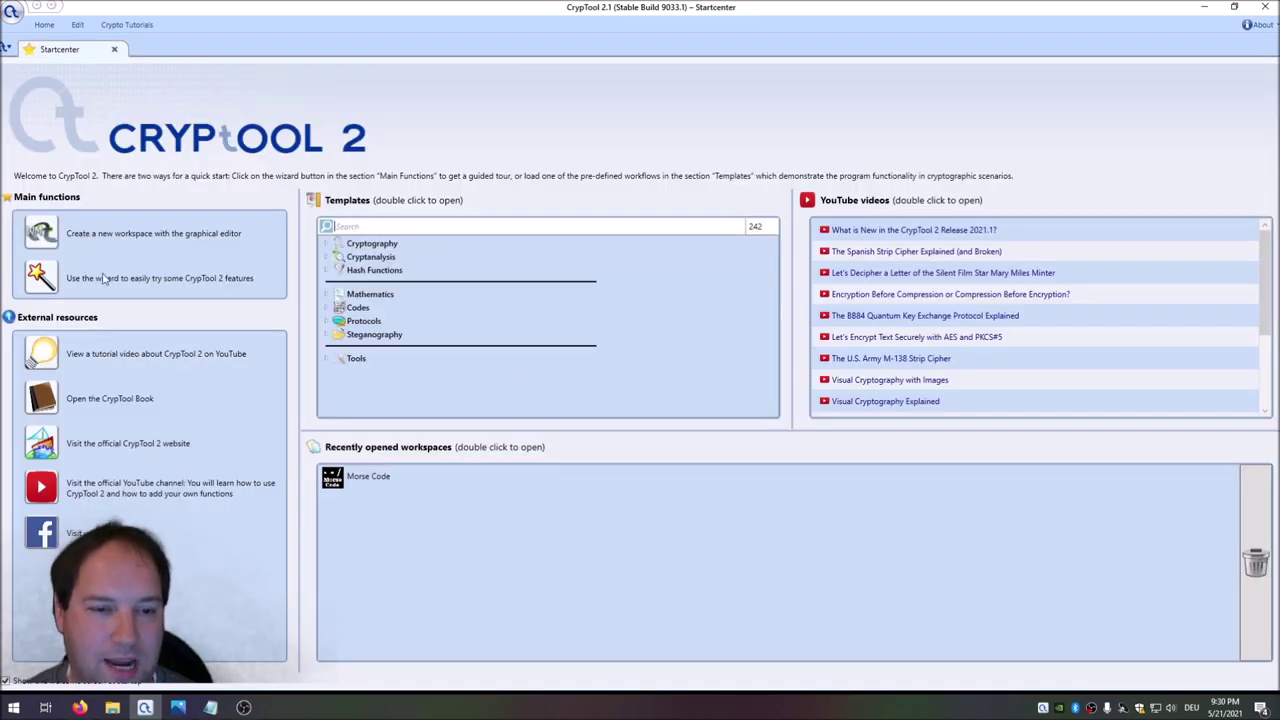
pyautogui.moveTo(178, 707)
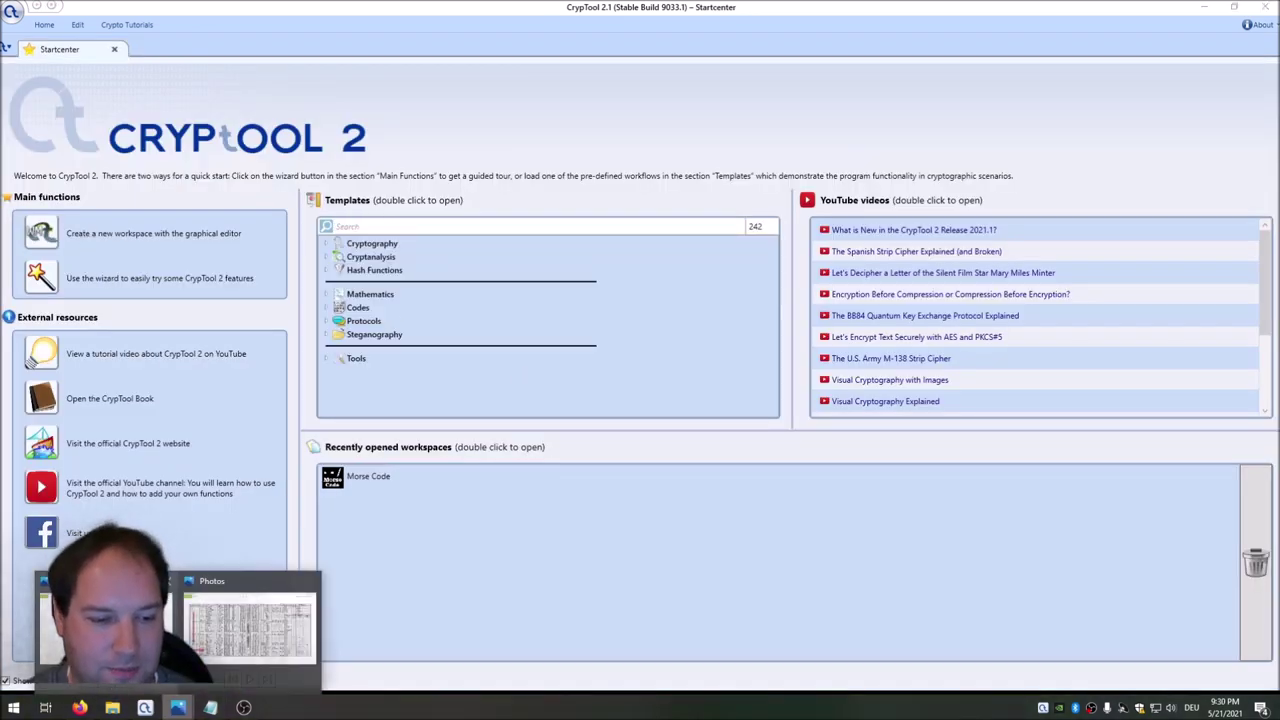
pyautogui.click(250, 625)
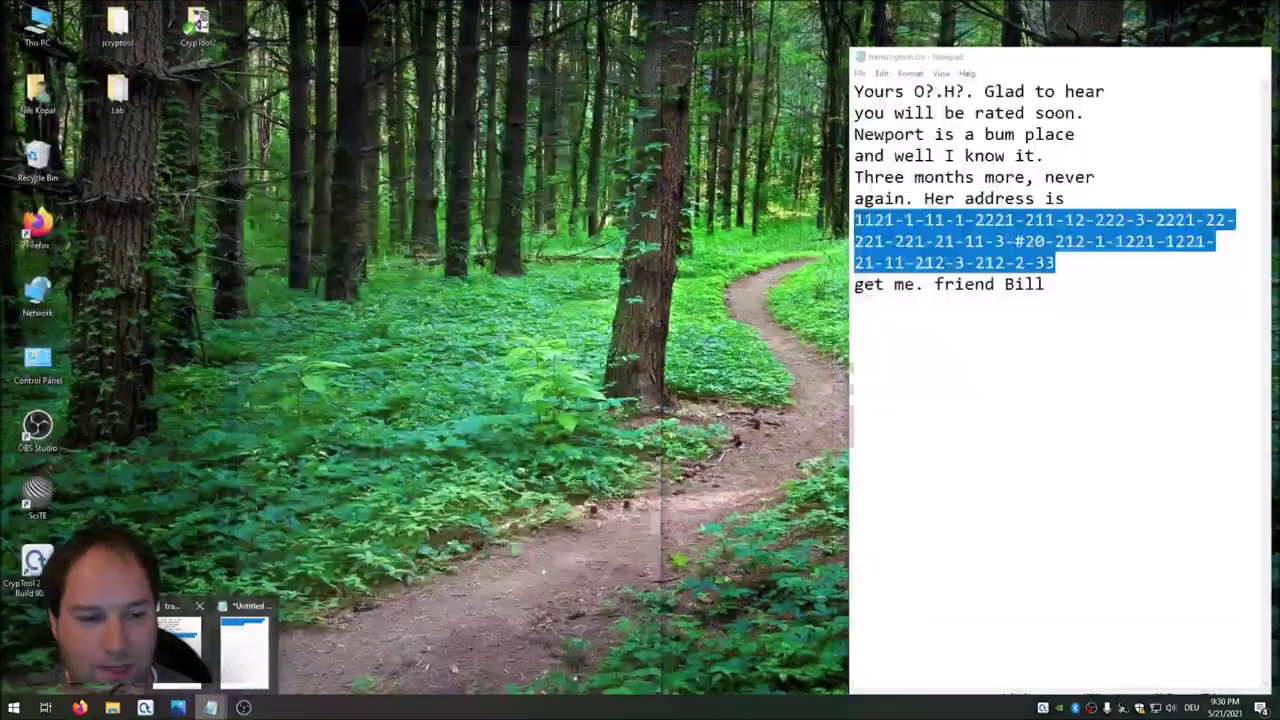
# Step: Select the postcard's three-line number block in transcription.txt
pyautogui.click(1074, 354)
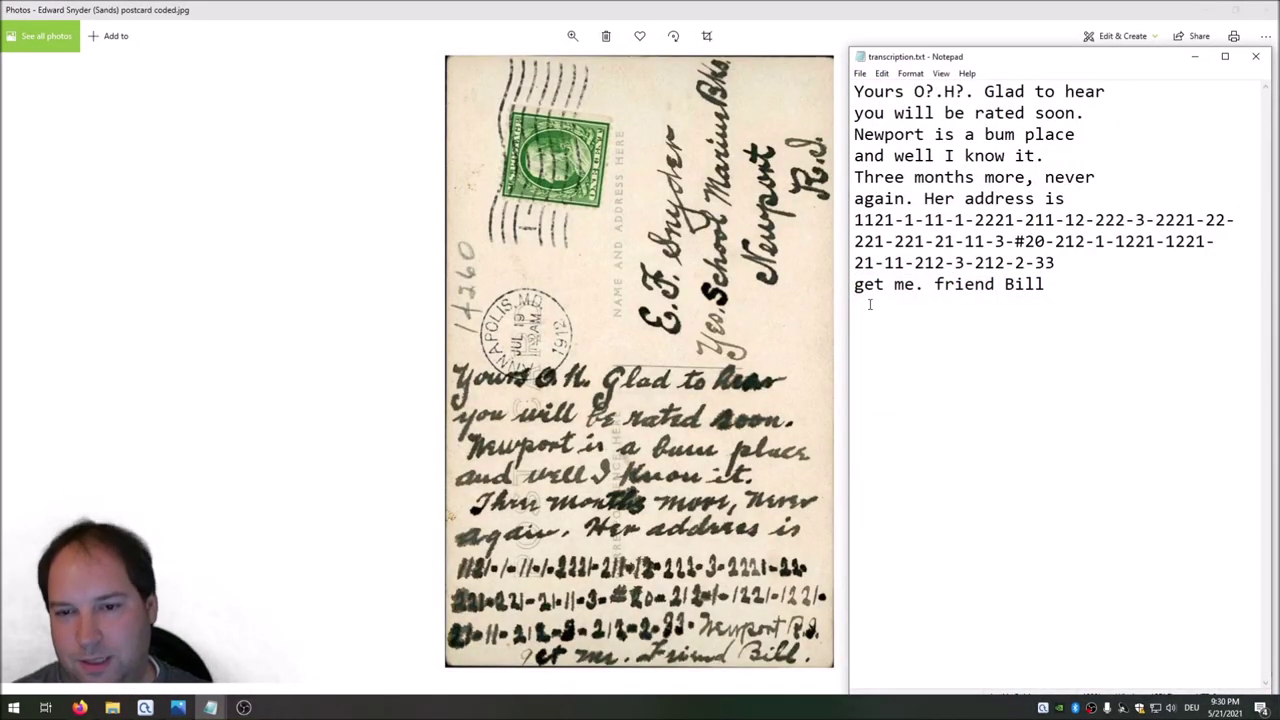
pyautogui.moveTo(897, 220); pyautogui.dragTo(858, 223)
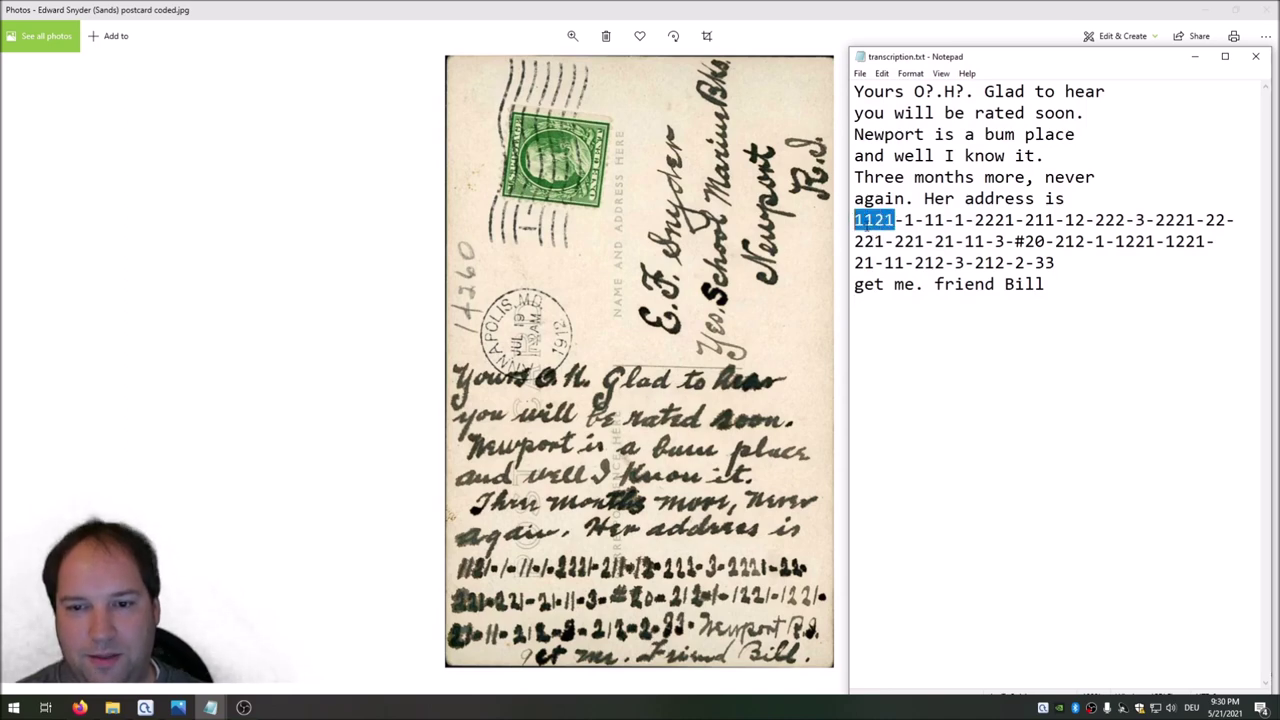
pyautogui.click(876, 268)
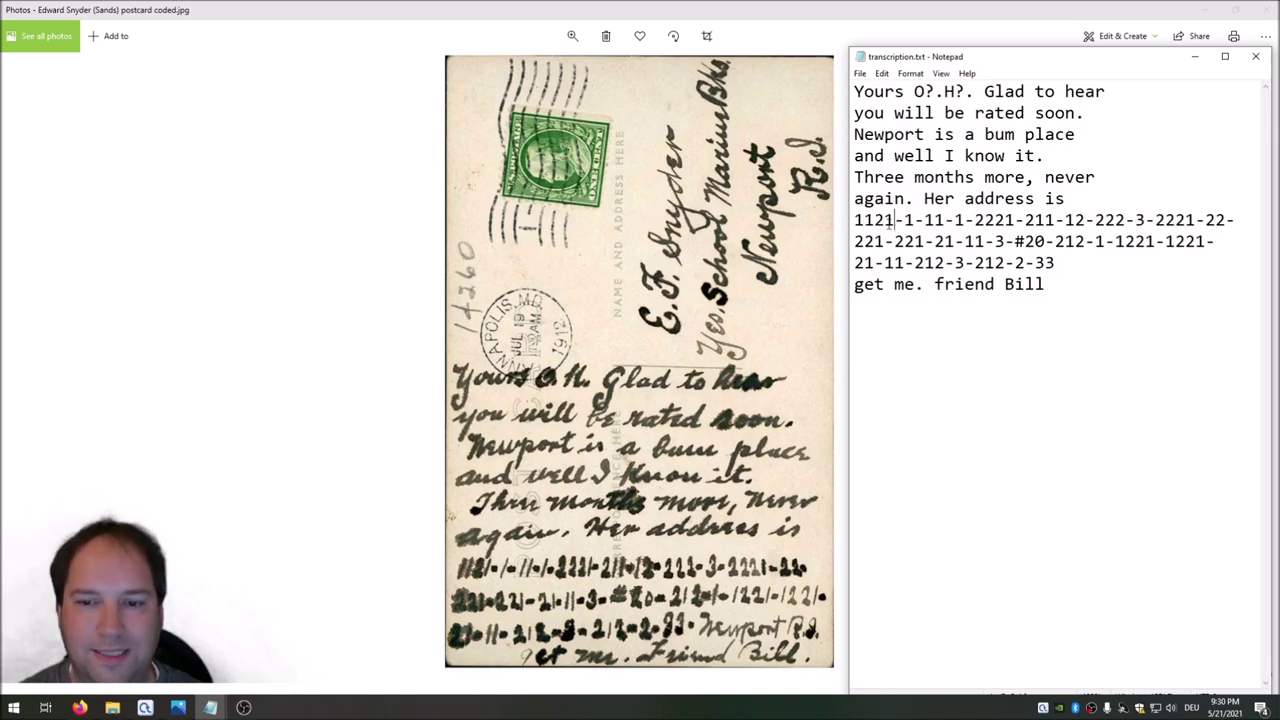
pyautogui.doubleClick(898, 224)
pyautogui.click(913, 221)
pyautogui.doubleClick(911, 221)
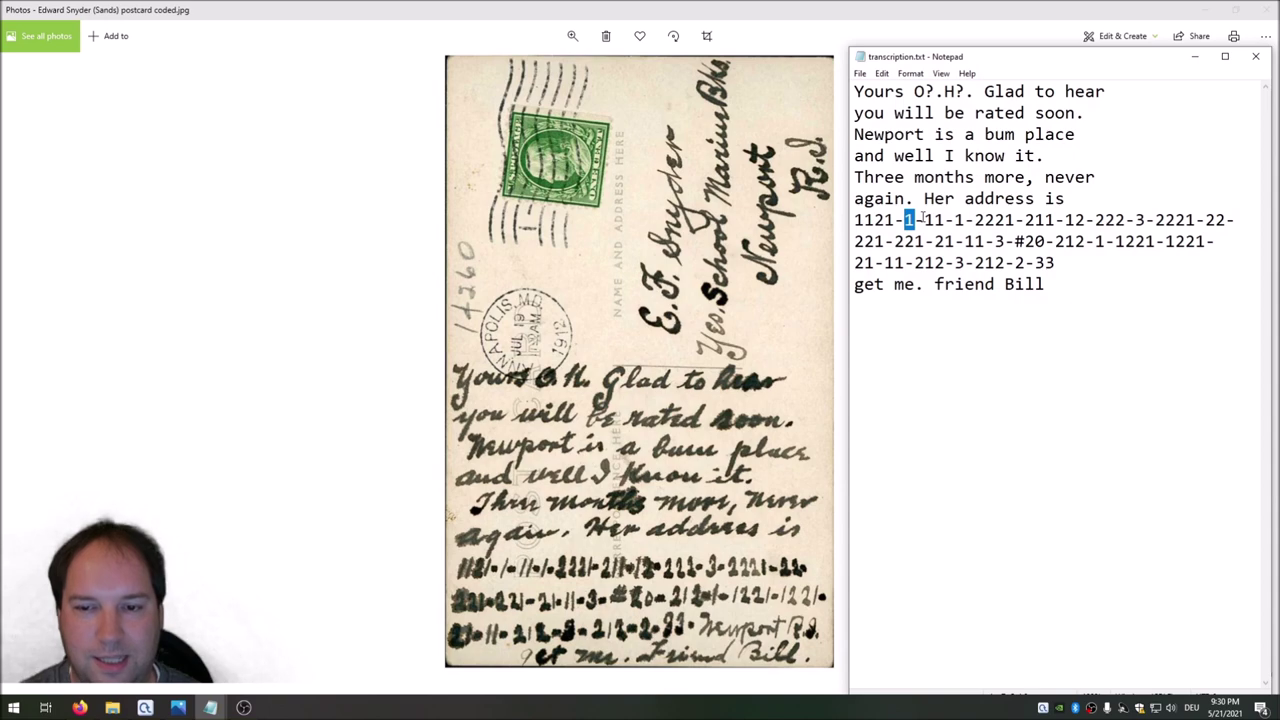
pyautogui.doubleClick(934, 221)
pyautogui.doubleClick(958, 221)
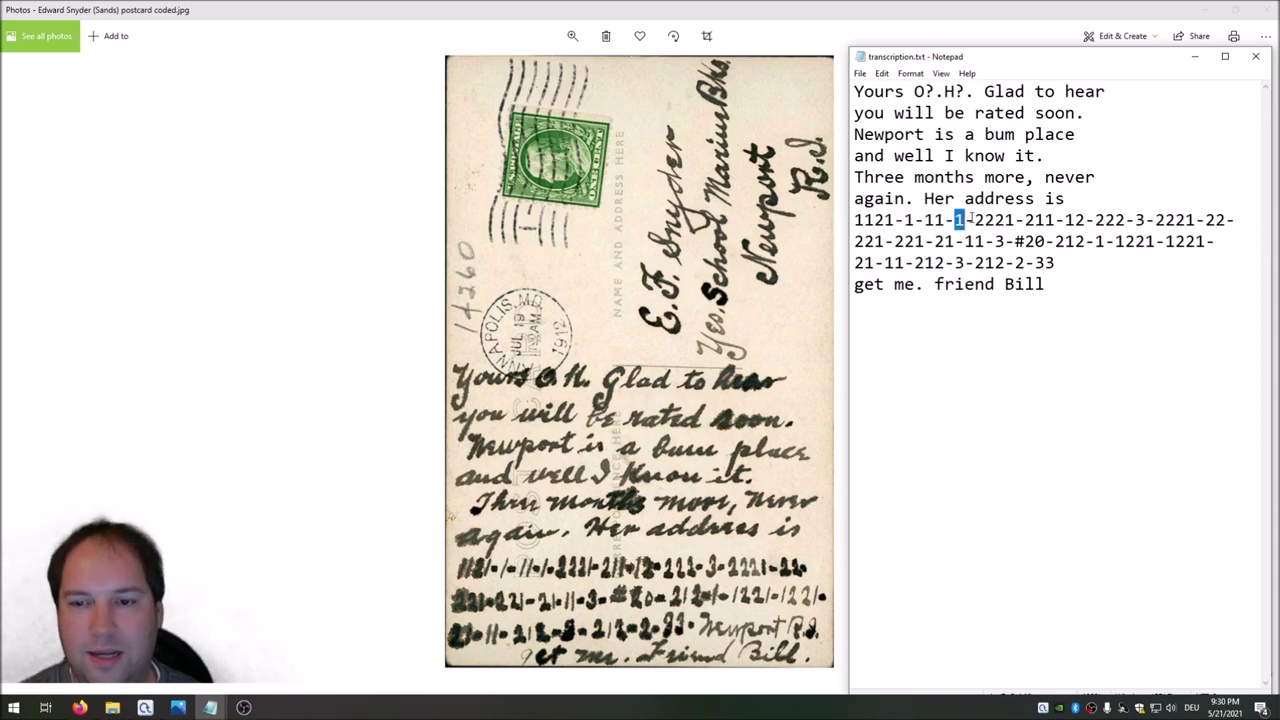
pyautogui.moveTo(974, 221); pyautogui.dragTo(1015, 221)
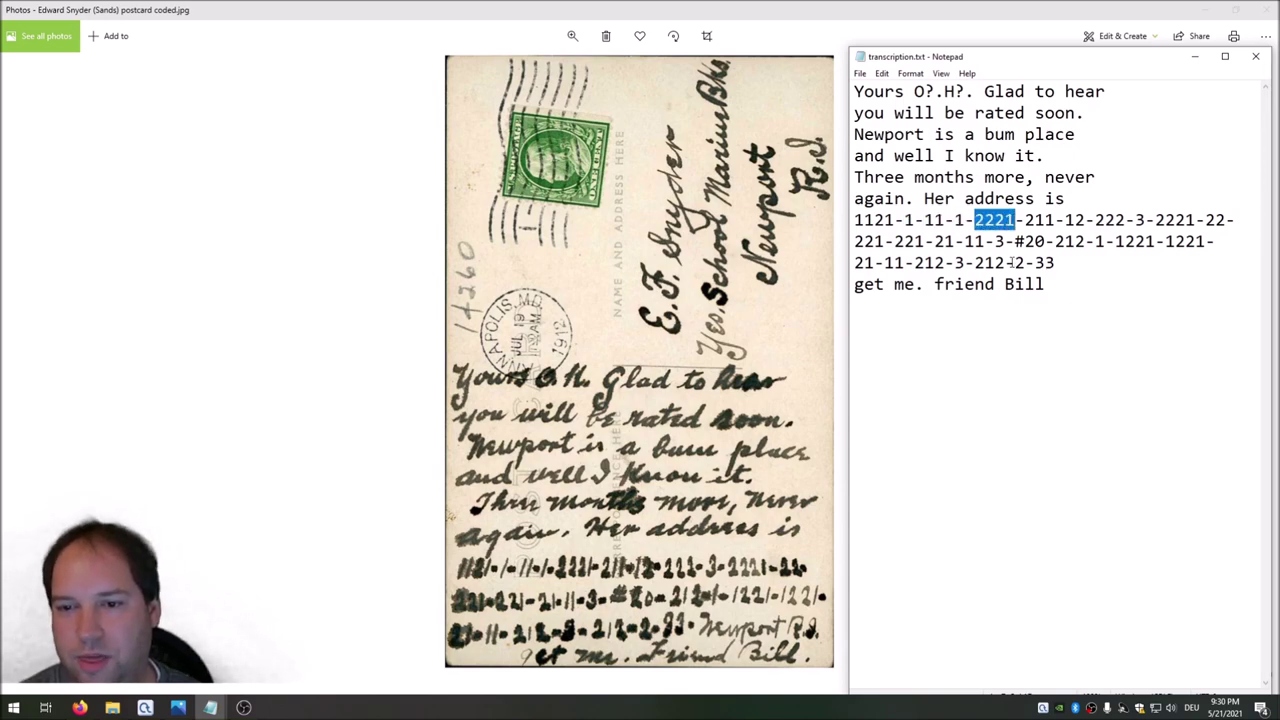
pyautogui.click(922, 300)
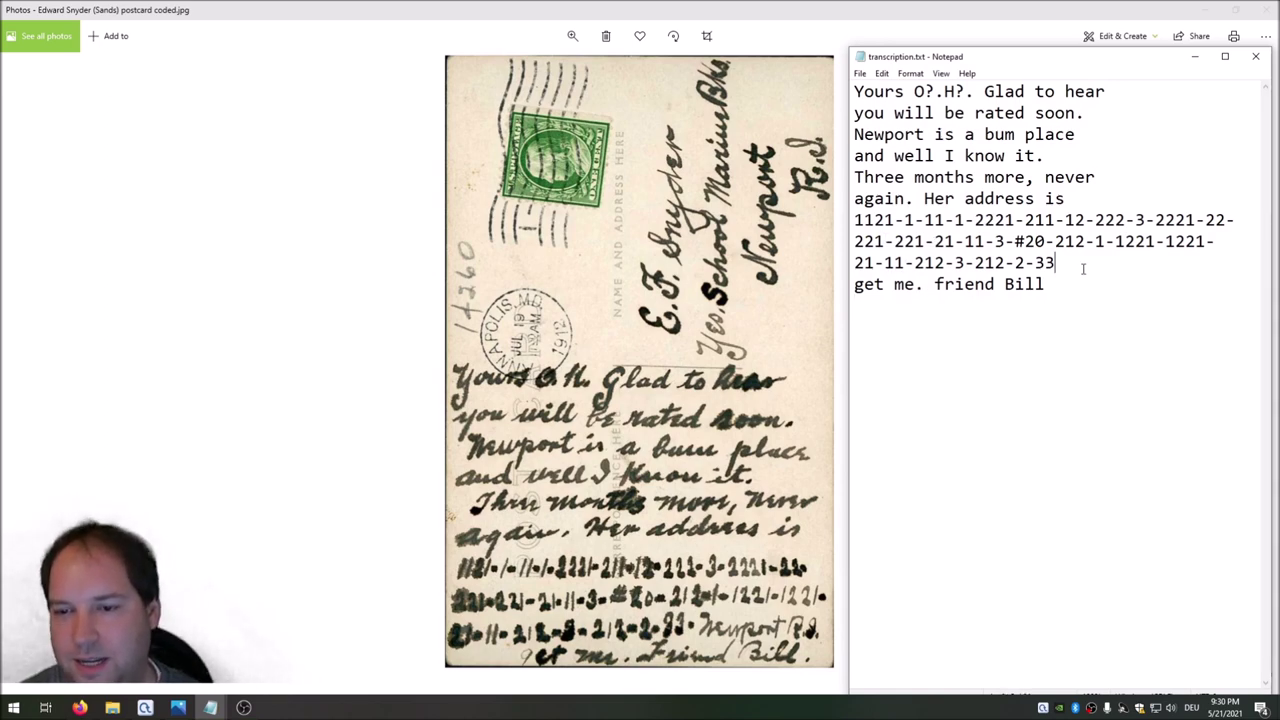
pyautogui.moveTo(1082, 268); pyautogui.dragTo(850, 220)
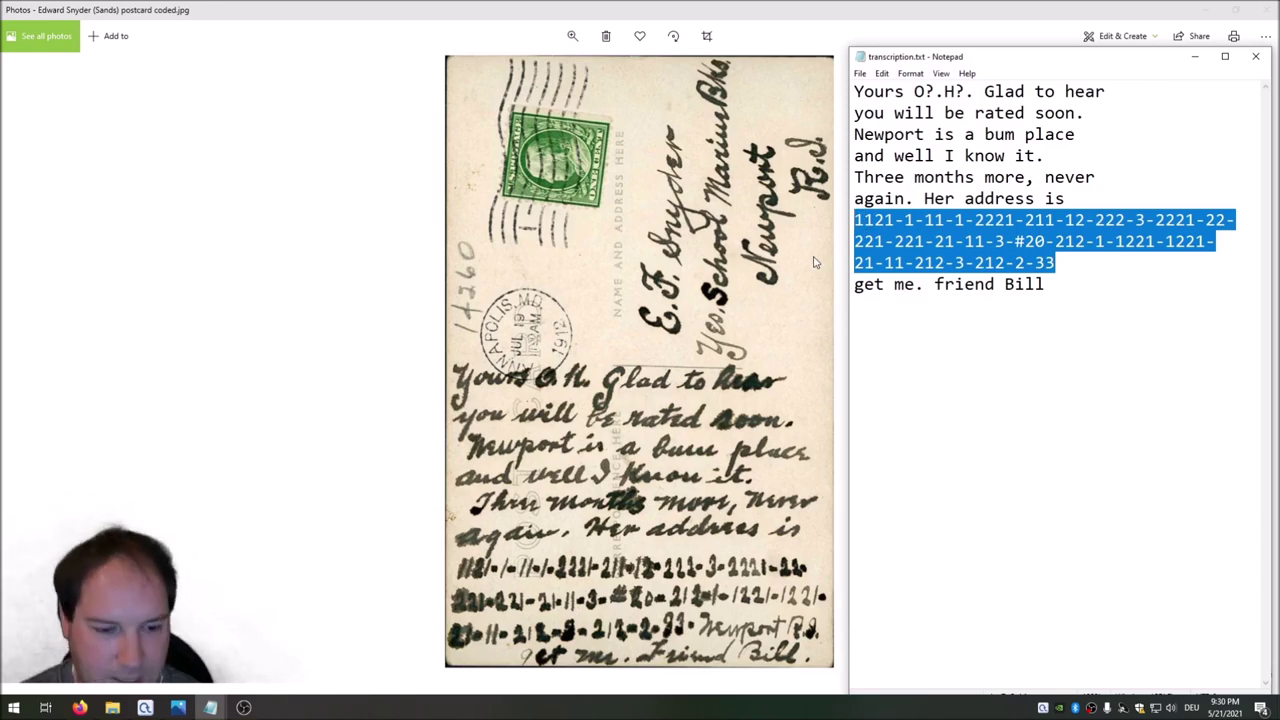
# Step: Paste the number block over the untitled note's Morse text and replace dashes with spaces
pyautogui.moveTo(210, 707)
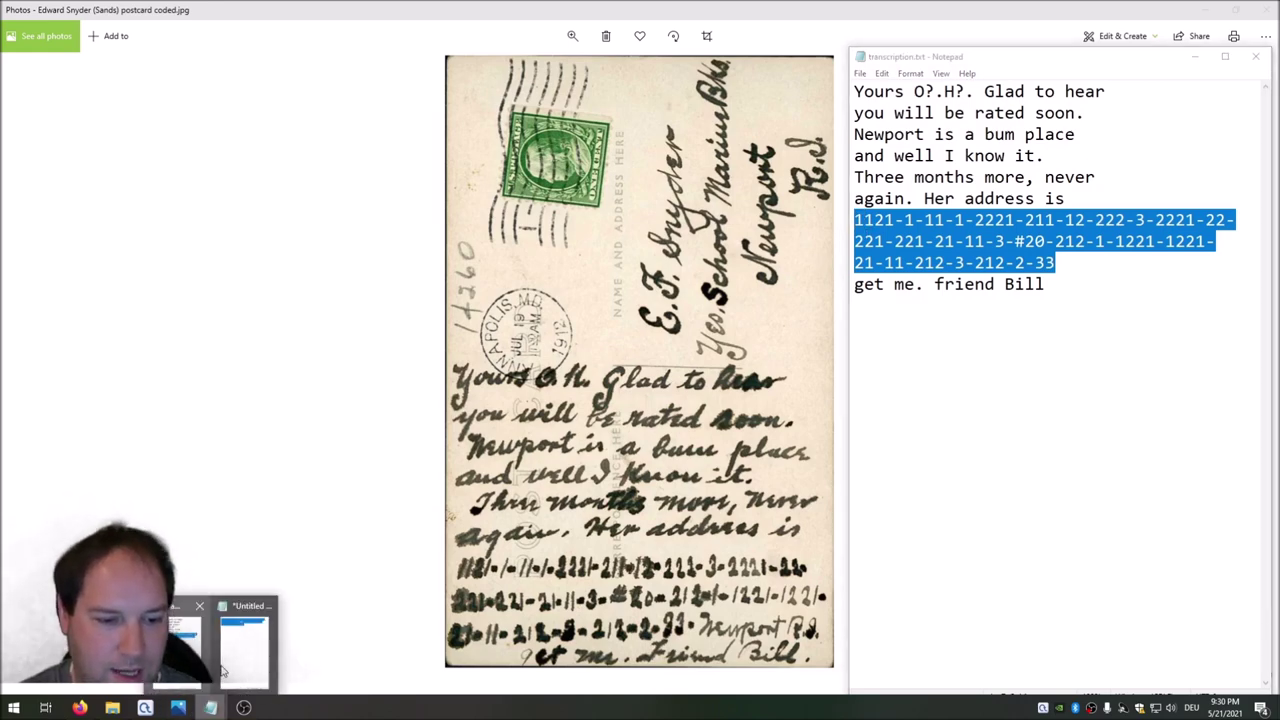
pyautogui.click(255, 640)
pyautogui.click(505, 201)
pyautogui.hotkey('ctrl', 'a')
pyautogui.hotkey('ctrl', 'v')
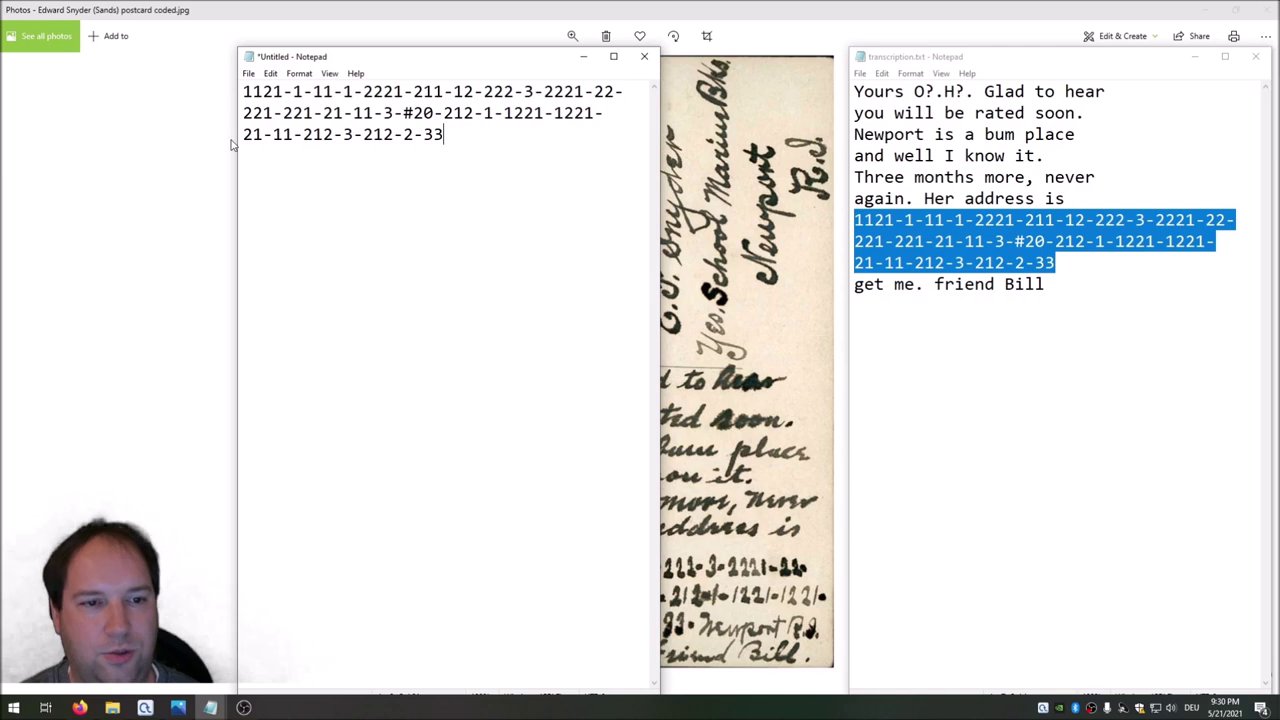
pyautogui.click(270, 73)
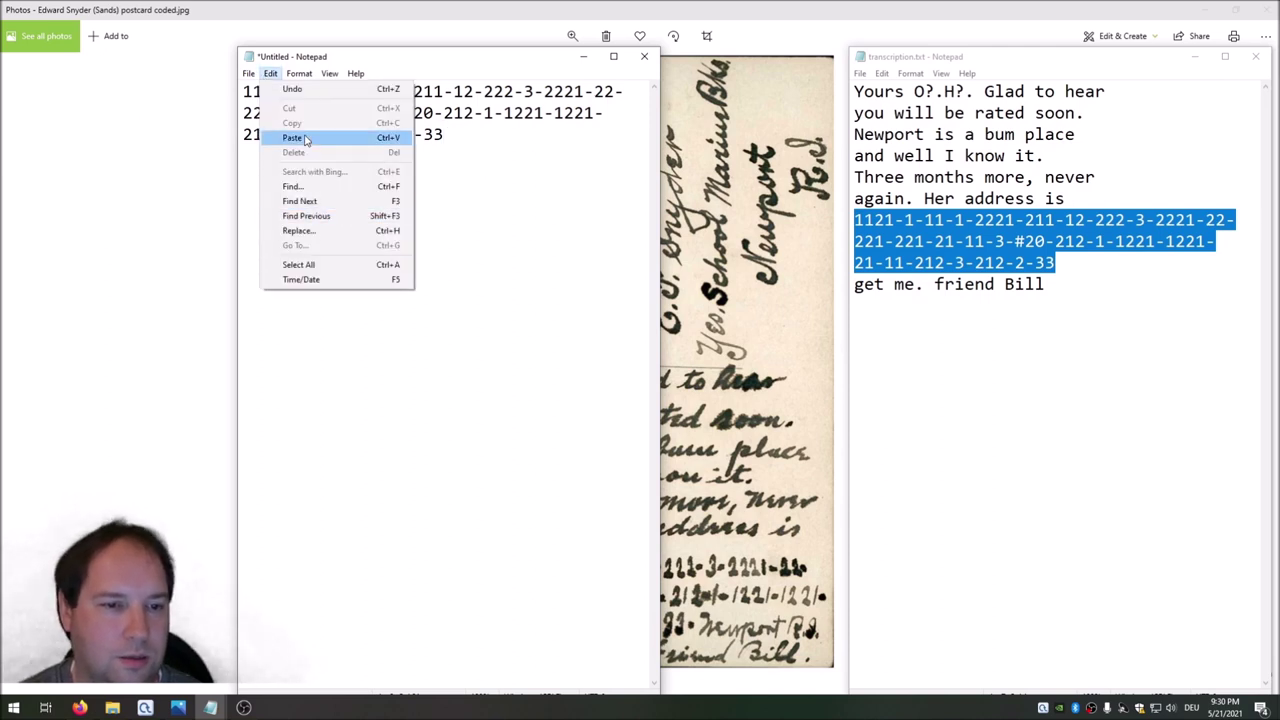
pyautogui.click(299, 230)
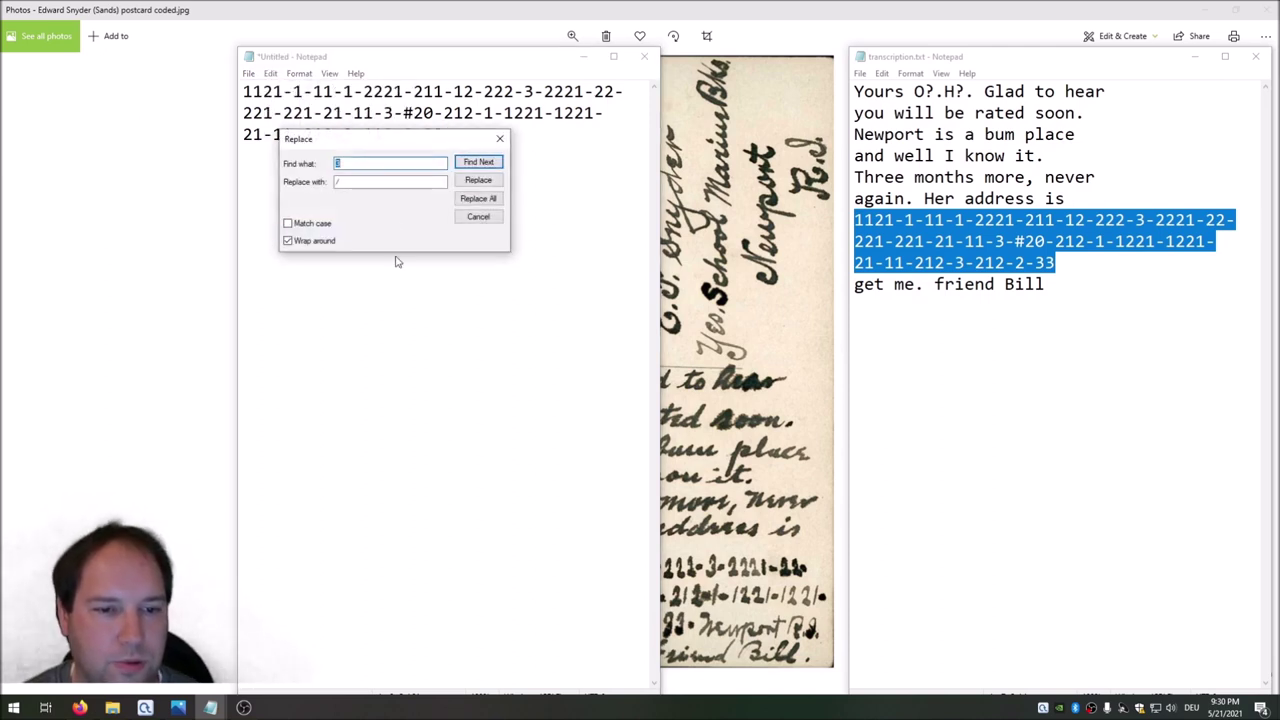
pyautogui.click(380, 181)
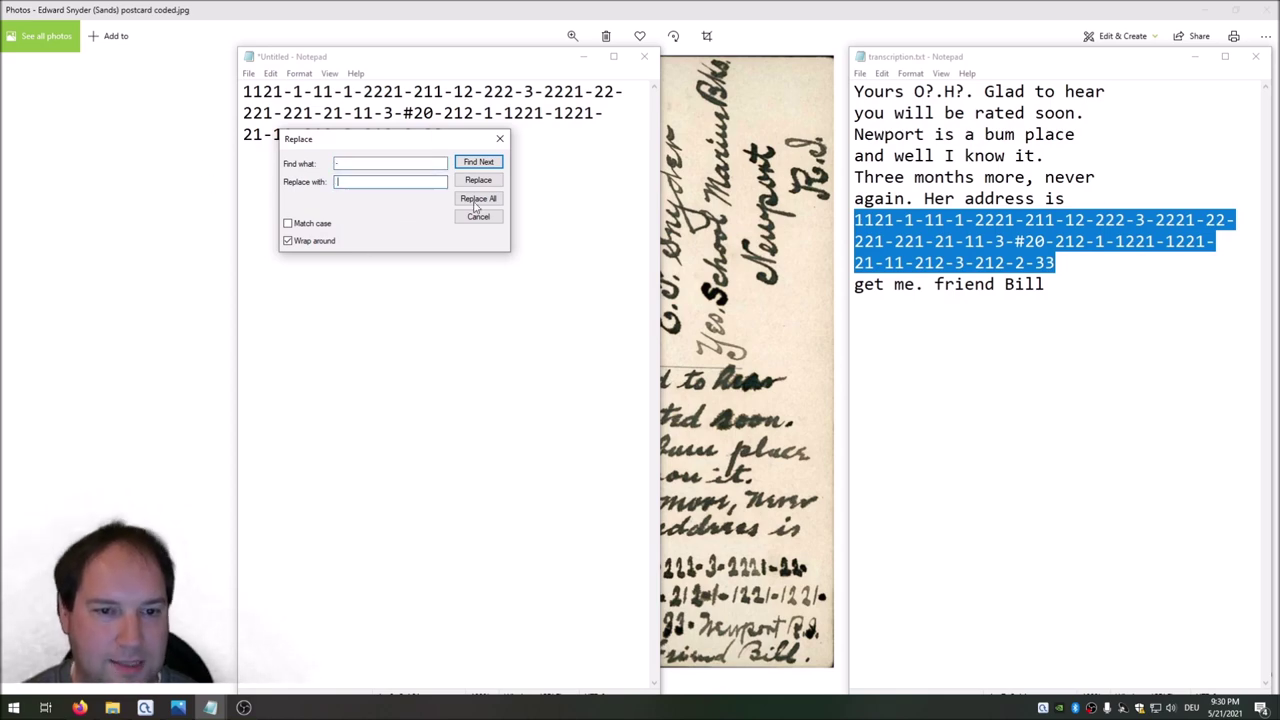
pyautogui.click(478, 198)
pyautogui.click(478, 216)
pyautogui.moveTo(449, 134); pyautogui.dragTo(75, 72)
pyautogui.hotkey('ctrl', 'c')
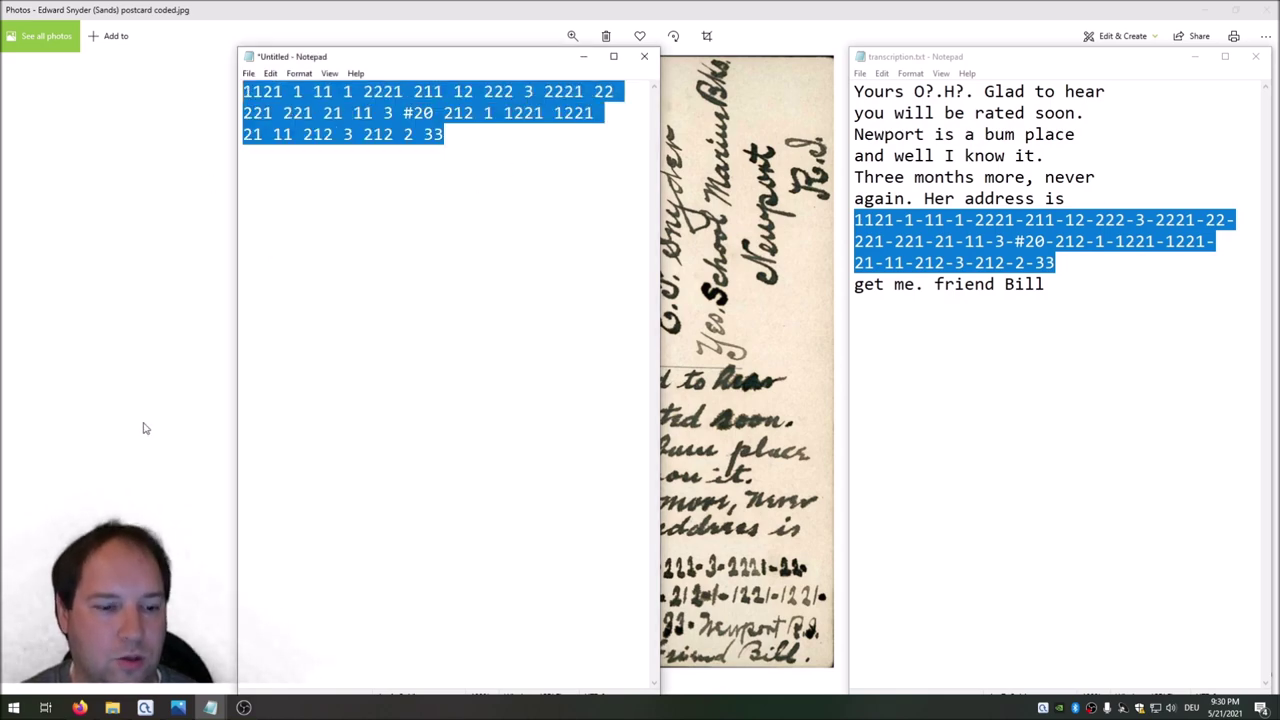
# Step: Search 'homop' in CrypTool 2 and open the Homophonic Substitution Analysis template
pyautogui.click(145, 708)
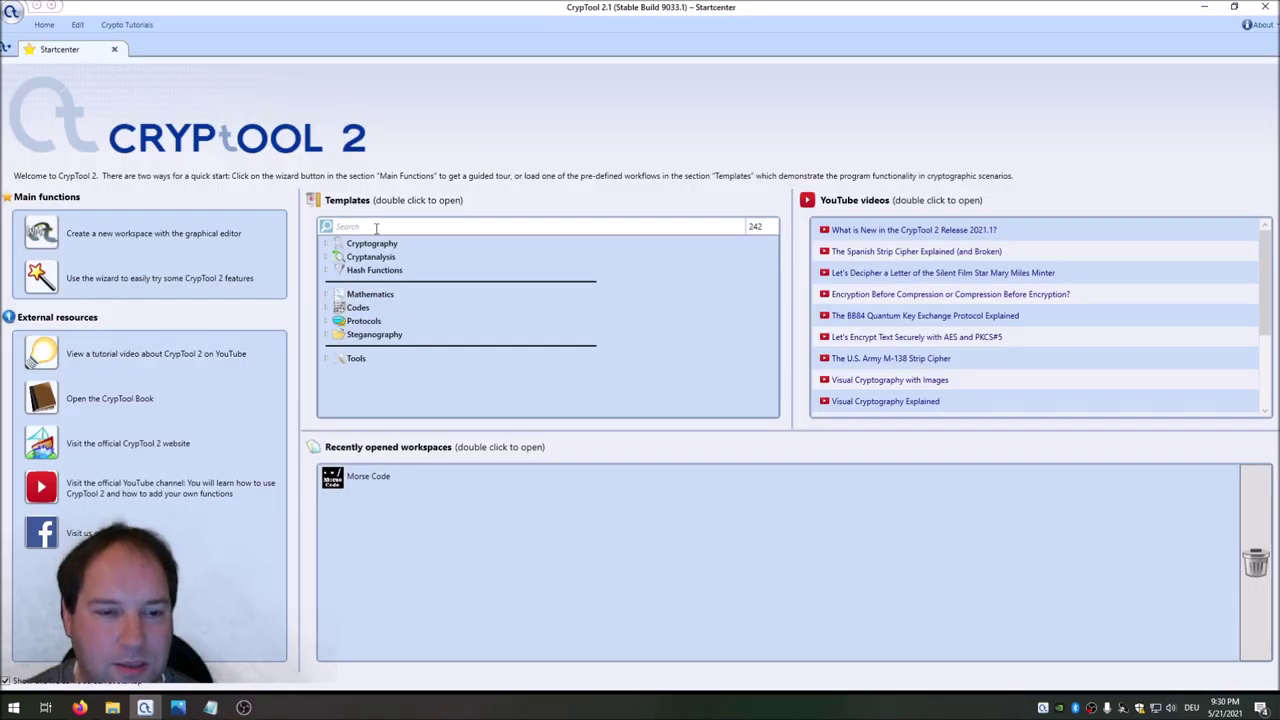
pyautogui.write('homop')
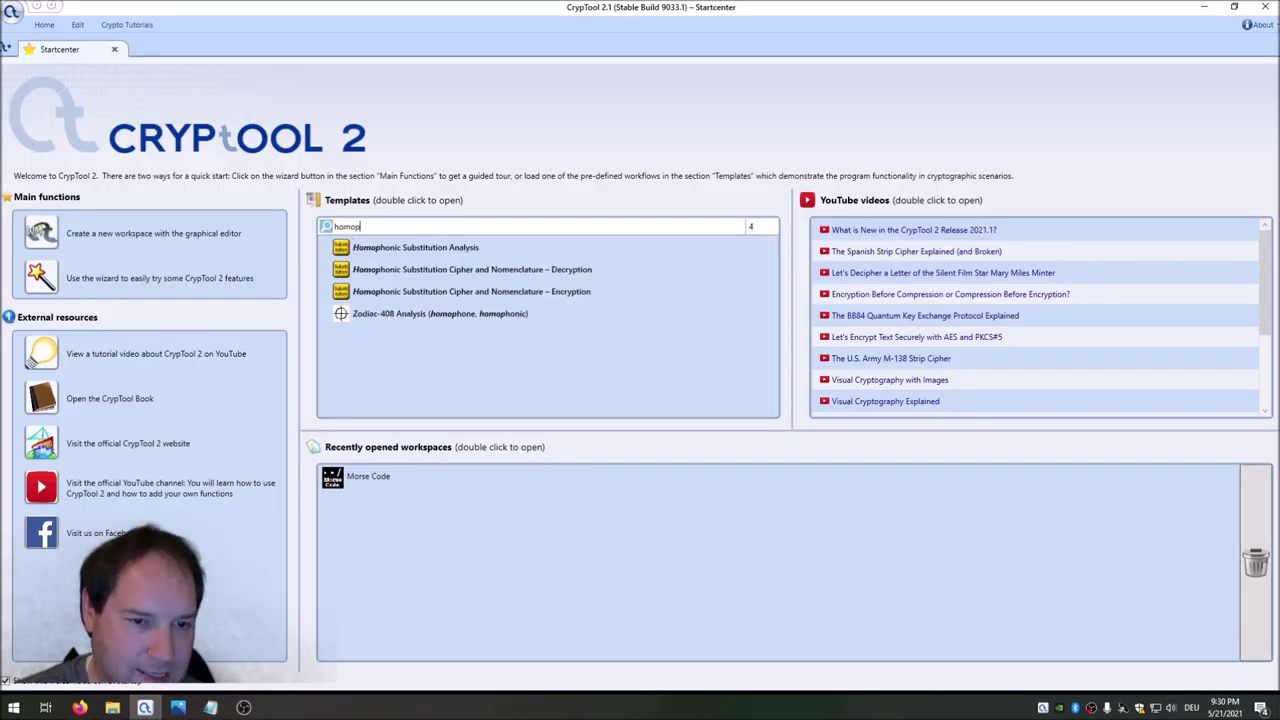
pyautogui.doubleClick(400, 250)
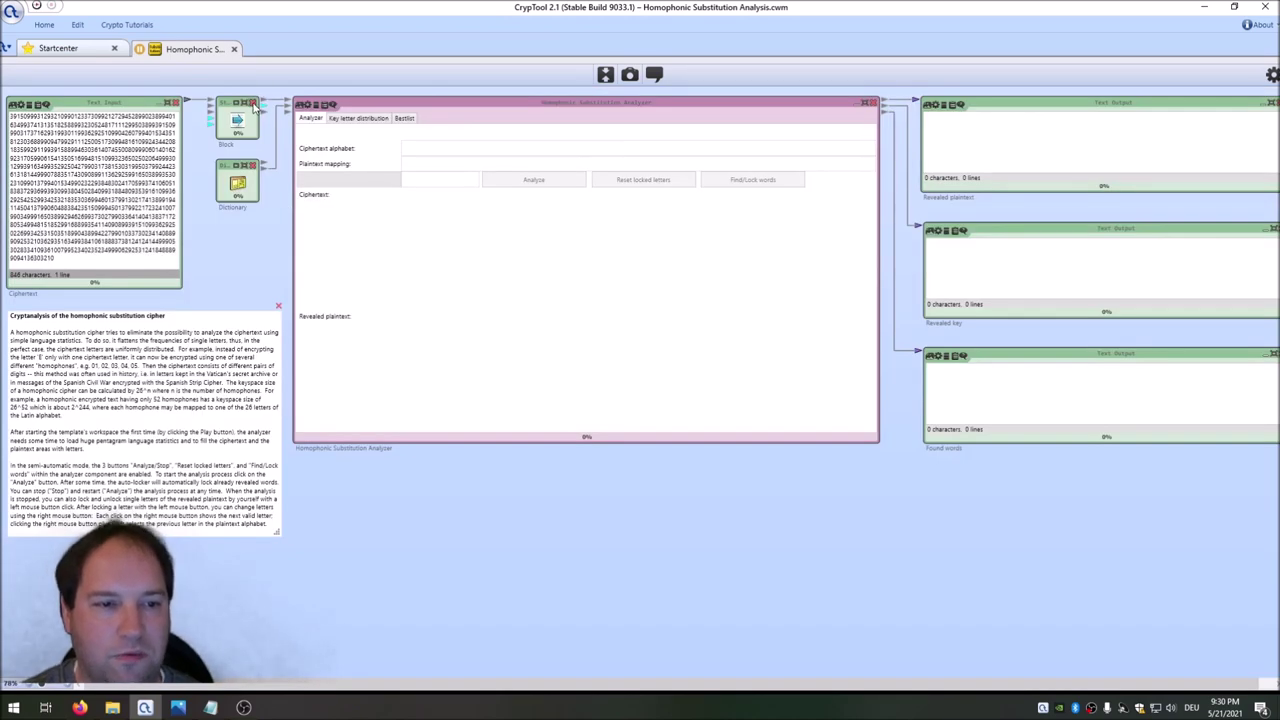
# Step: Wire Text Input directly to the Analyzer and paste the postcard's numbers over the old ciphertext
pyautogui.moveTo(185, 100)
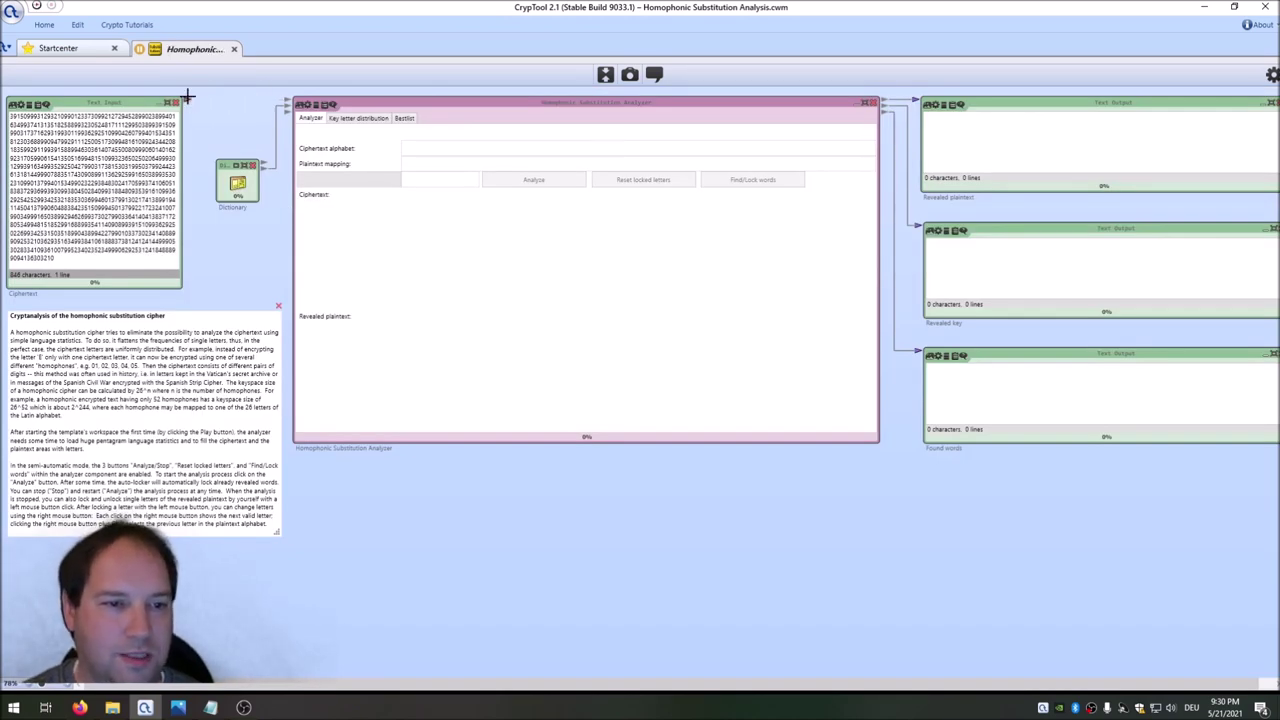
pyautogui.moveTo(186, 96); pyautogui.dragTo(287, 104)
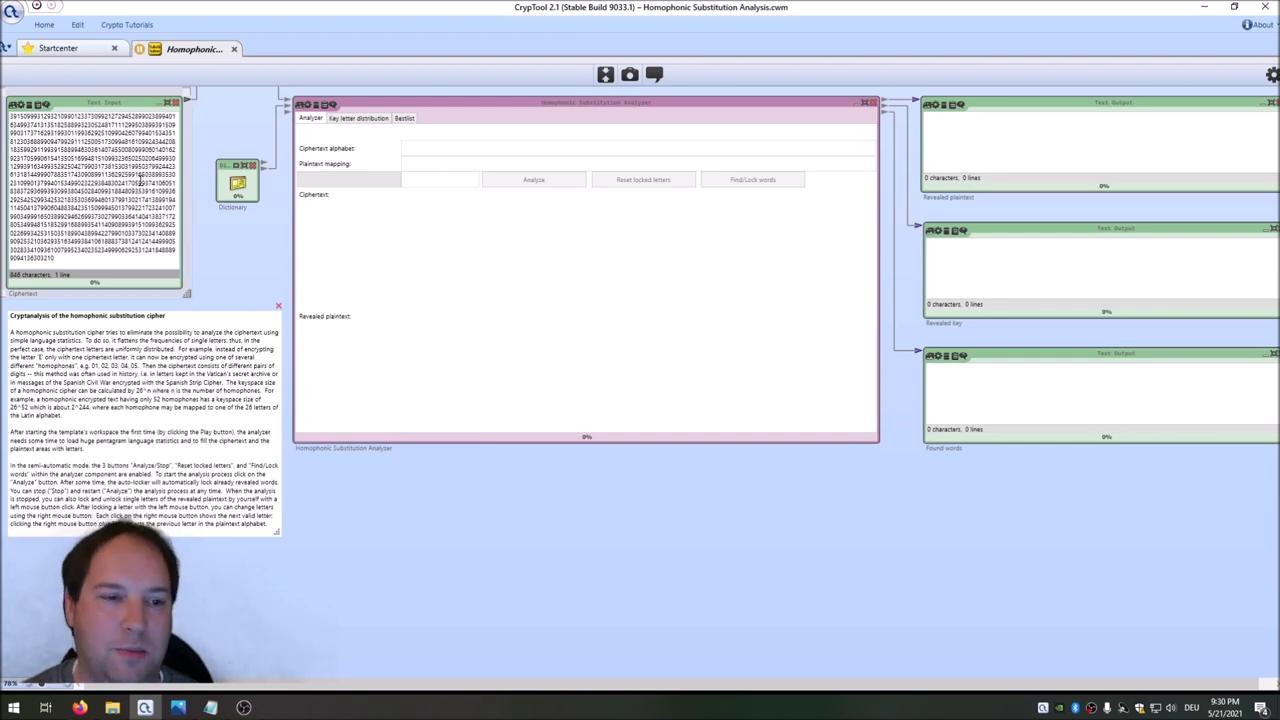
pyautogui.hotkey('ctrl', 'a')
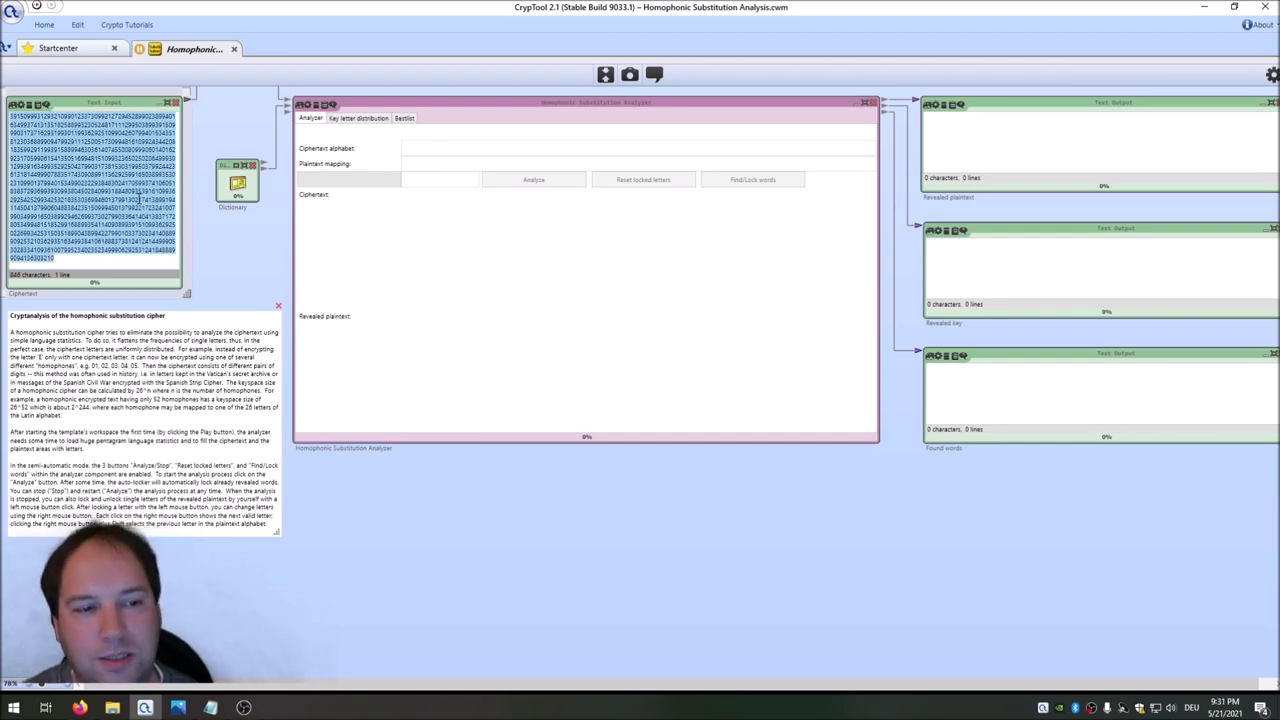
pyautogui.hotkey('ctrl', 'v')
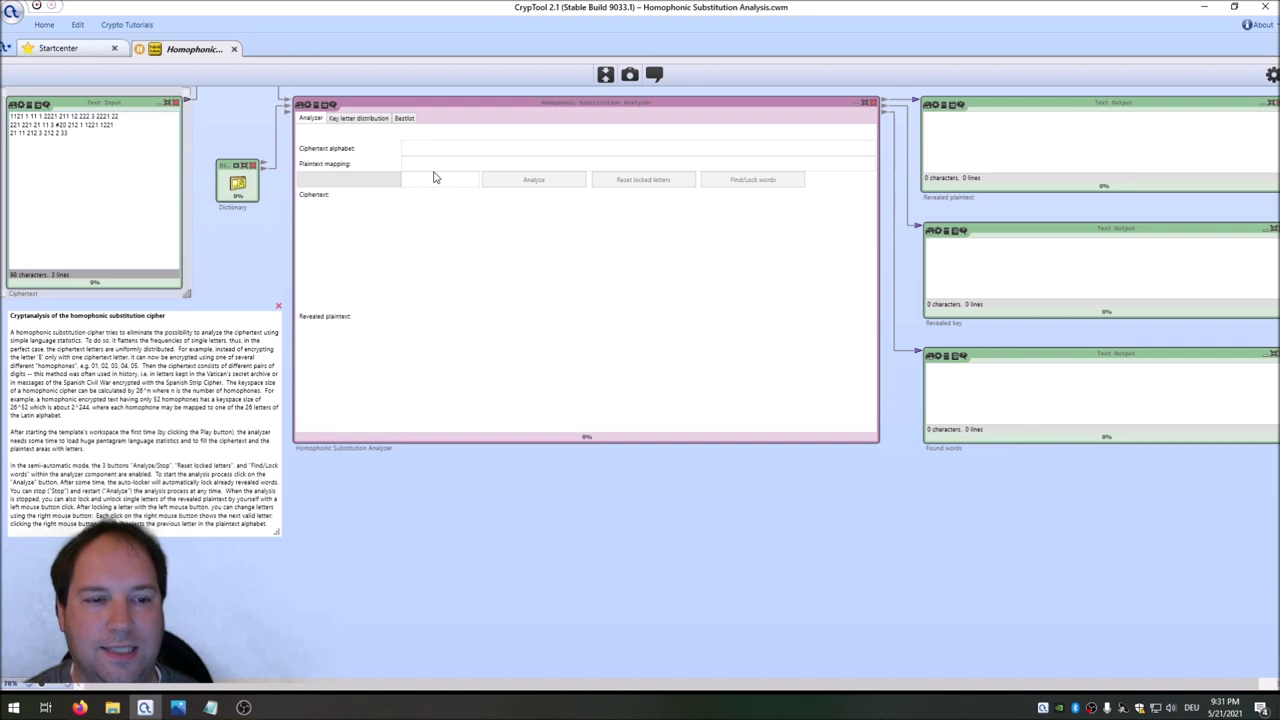
# Step: Maximize the Analyzer and run the workflow, showing 28 symbols with 16 homophones
pyautogui.click(1272, 75)
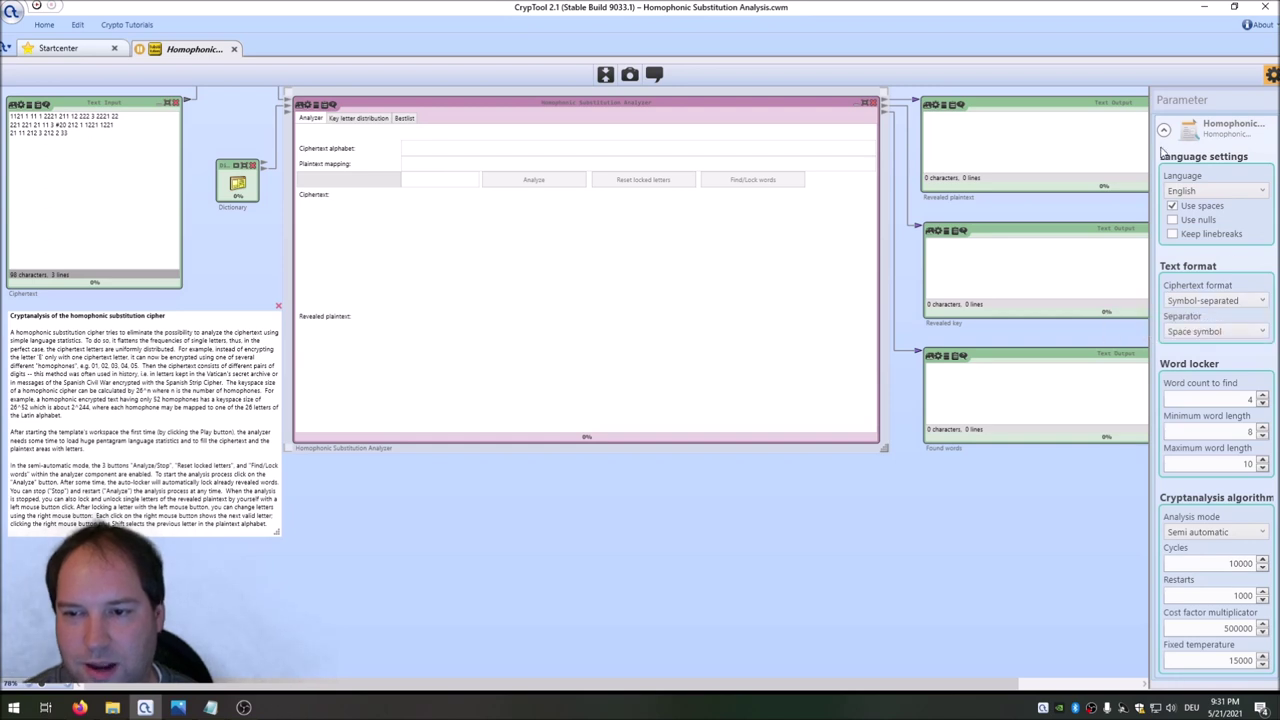
pyautogui.doubleClick(557, 108)
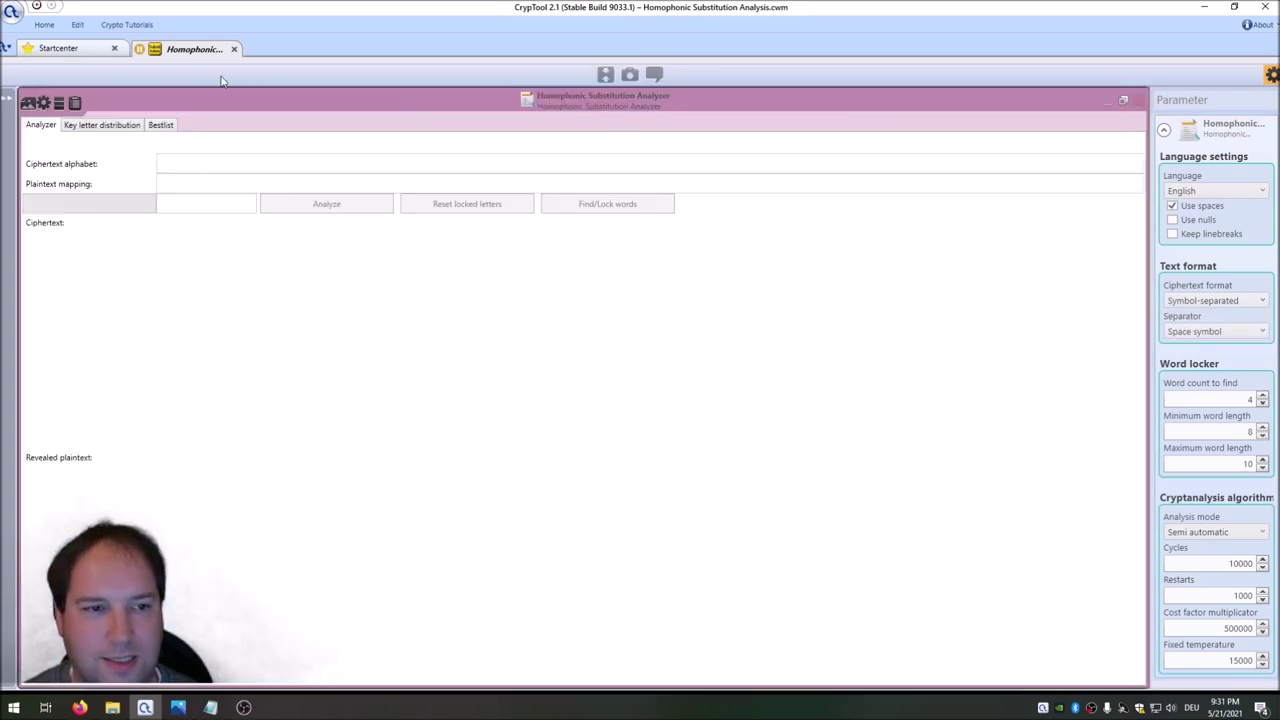
pyautogui.click(36, 6)
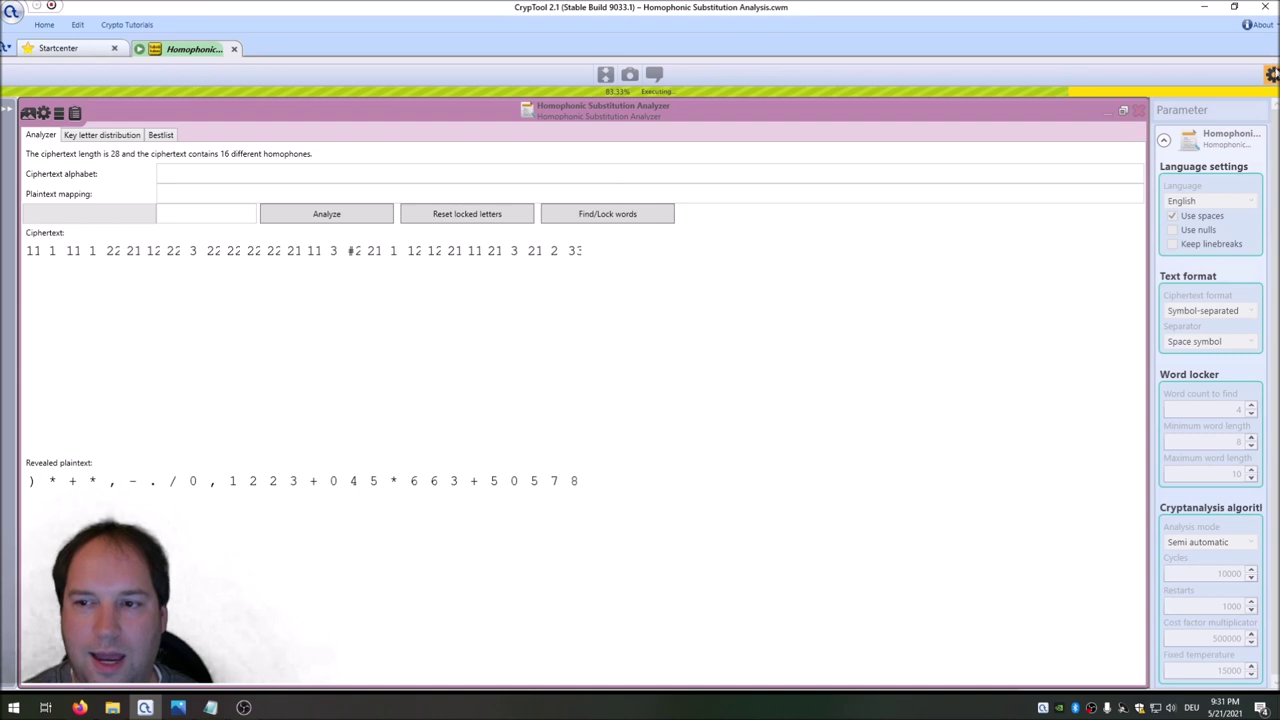
pyautogui.click(1272, 74)
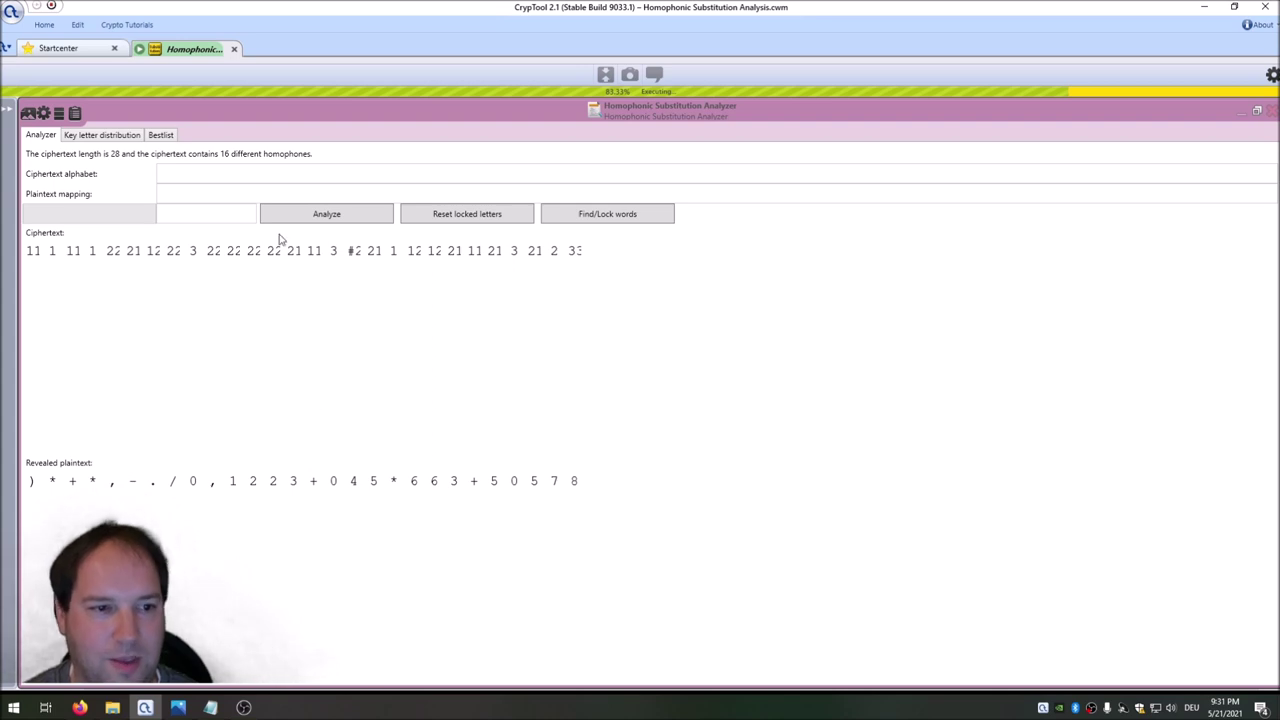
# Step: On the Key letter distribution table, set every letter's minimum homophone count to 1
pyautogui.click(99, 137)
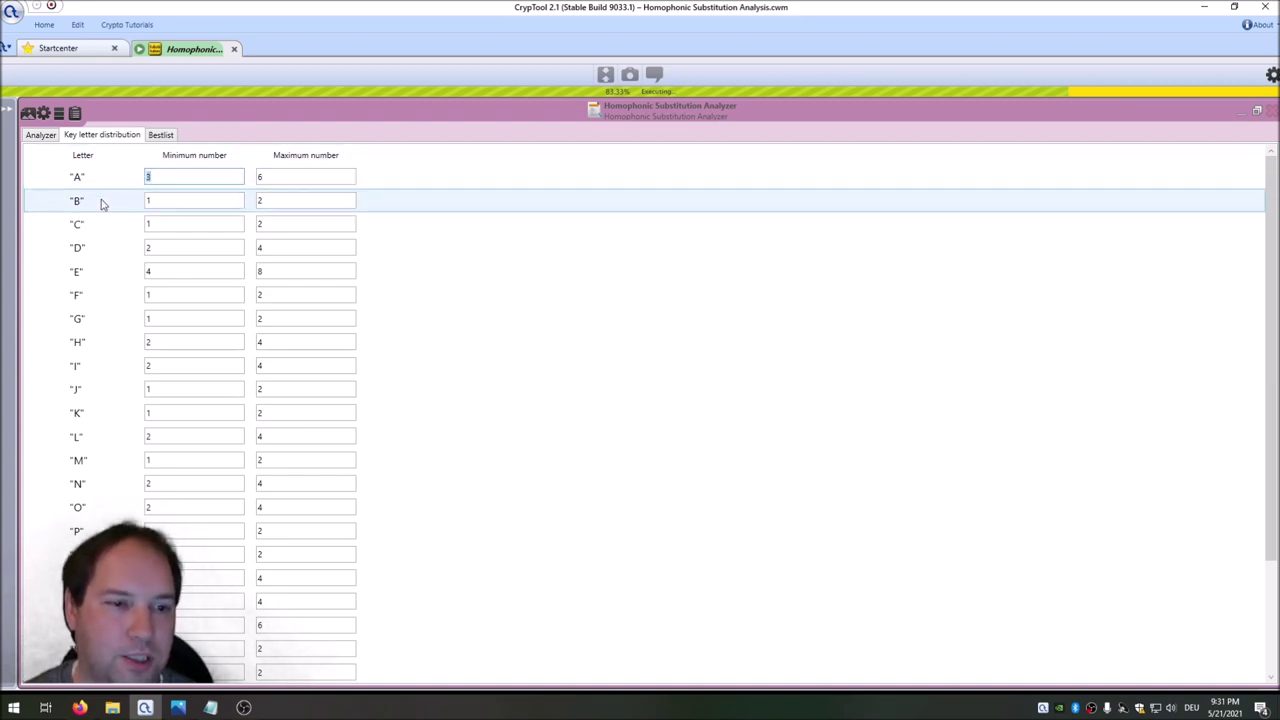
pyautogui.write('1')
pyautogui.press('Tab')
pyautogui.write('1')
pyautogui.click(164, 223)
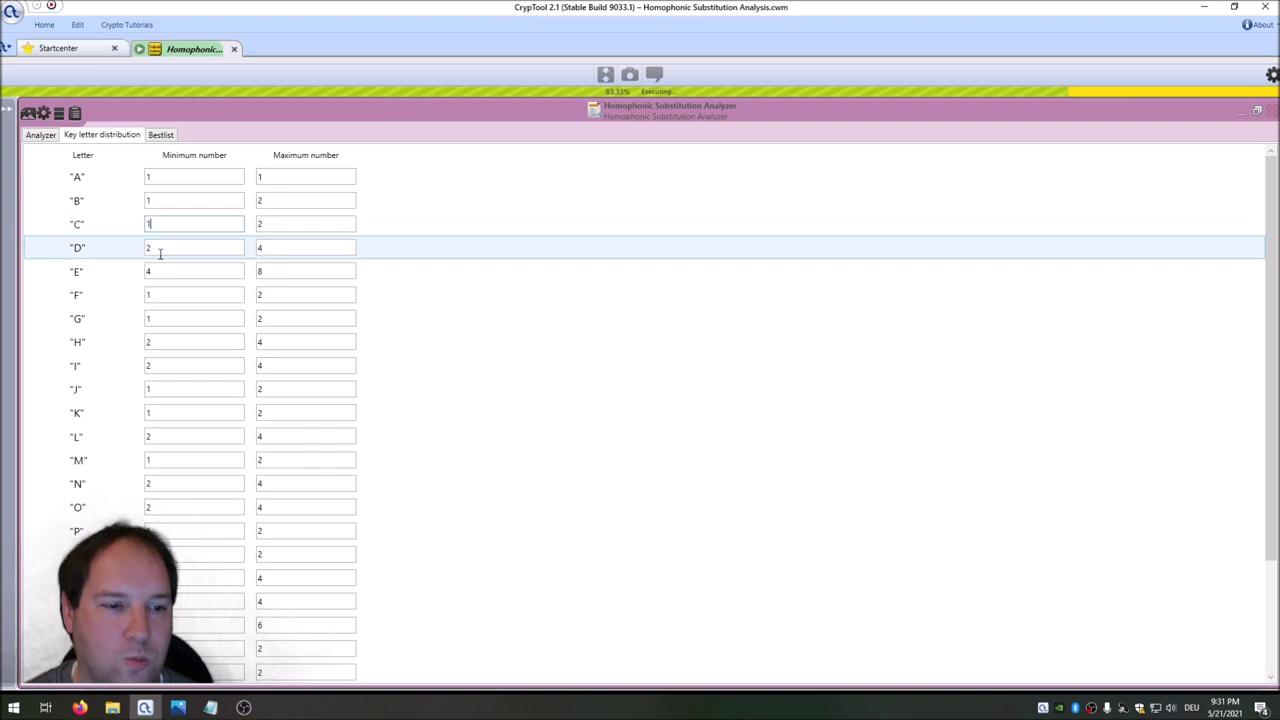
pyautogui.click(172, 247)
pyautogui.write('1')
pyautogui.press('Return')
pyautogui.write('1')
pyautogui.click(171, 342)
pyautogui.write('1')
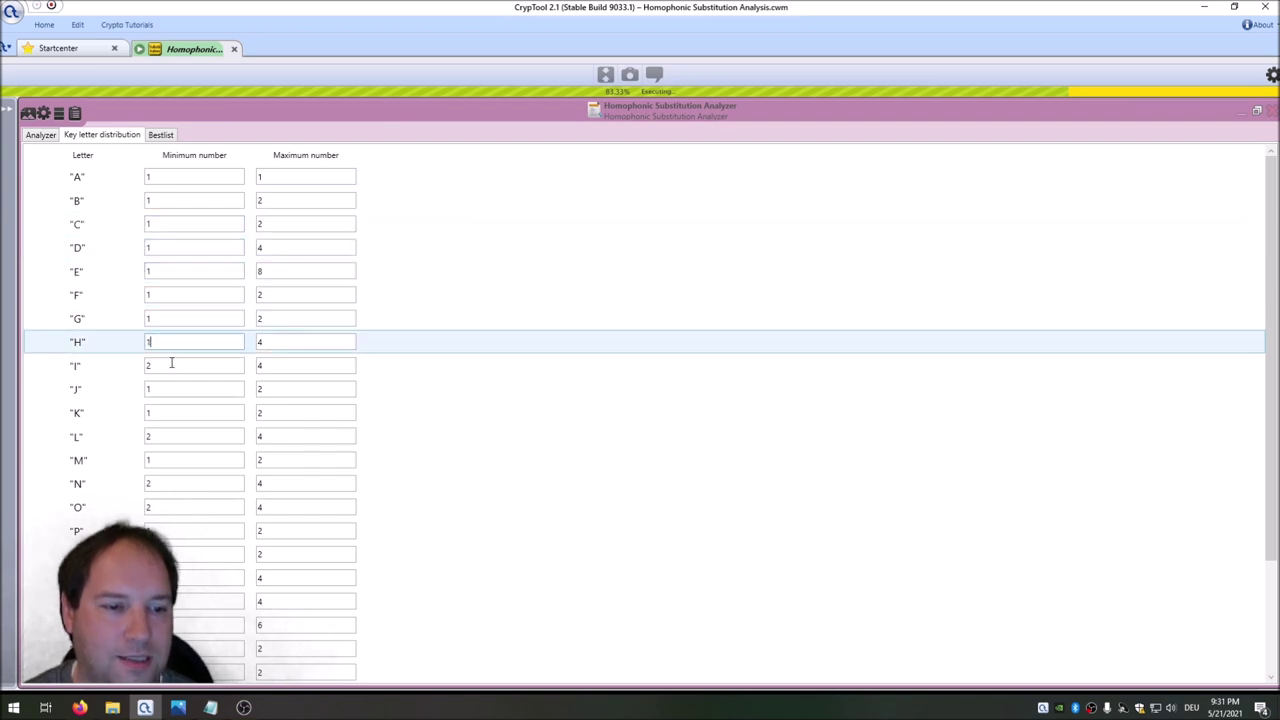
pyautogui.click(171, 365)
pyautogui.write('1')
pyautogui.click(169, 437)
pyautogui.write('1')
pyautogui.scroll(-3, 200, 489)
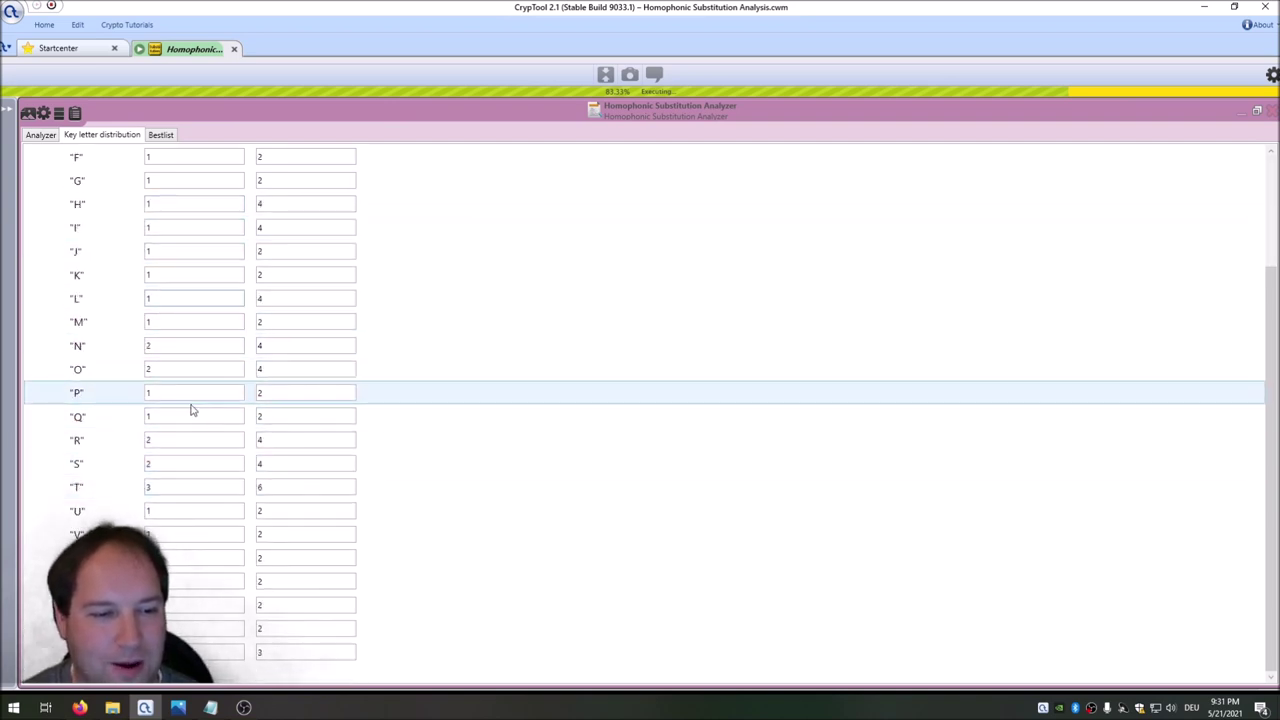
pyautogui.click(157, 346)
pyautogui.write('1')
pyautogui.click(168, 369)
pyautogui.write('1')
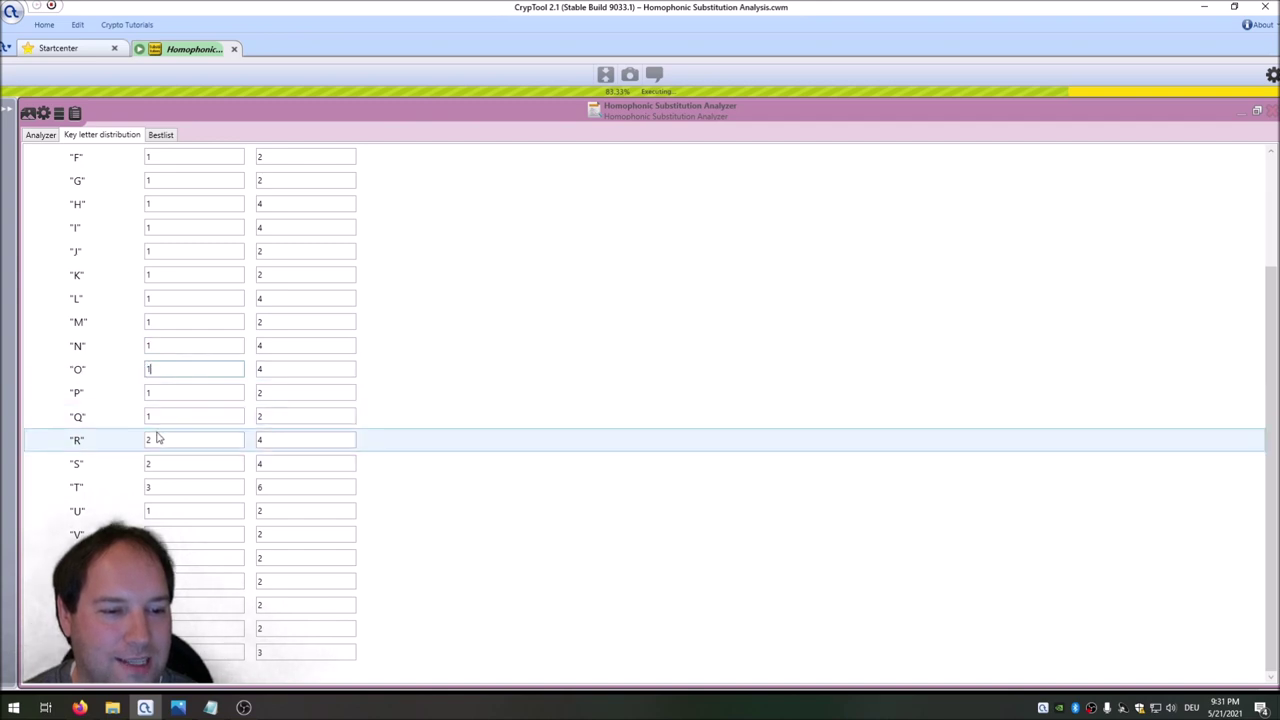
pyautogui.click(170, 440)
pyautogui.write('1')
pyautogui.click(175, 463)
pyautogui.write('1')
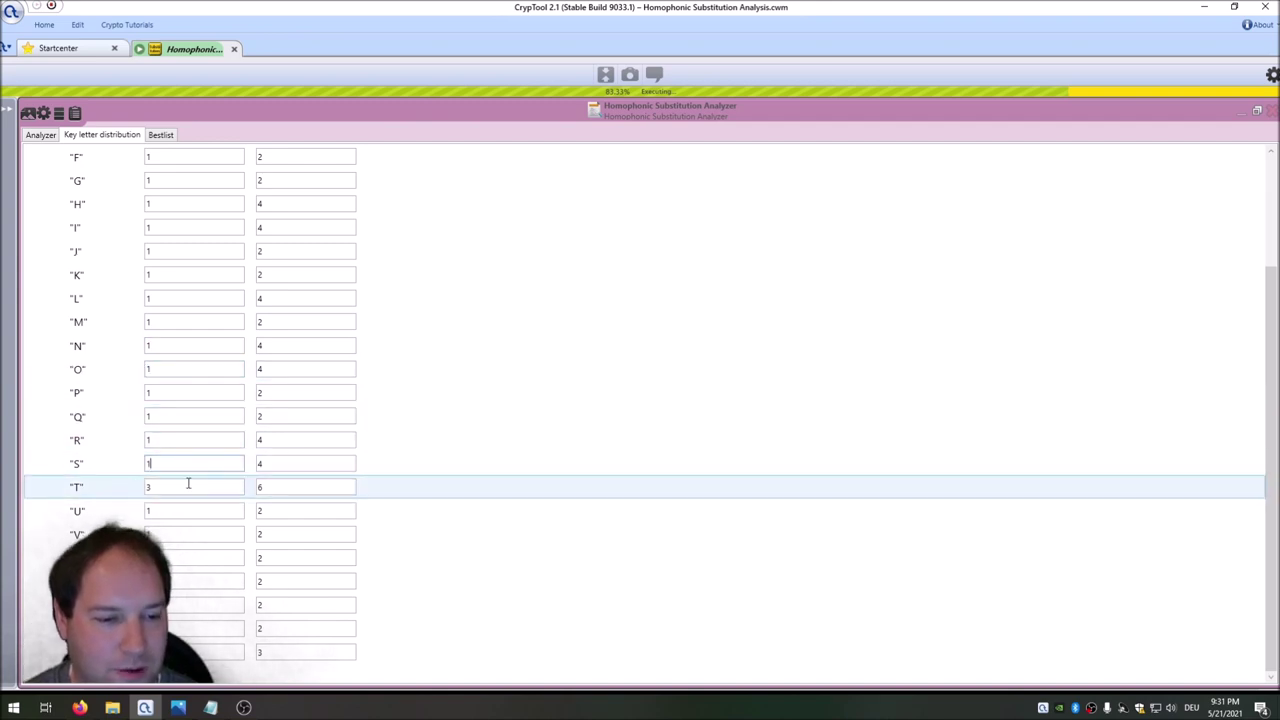
pyautogui.click(189, 487)
pyautogui.write('1')
# Step: Set the maximum homophone count to 1 for letters B through K
pyautogui.scroll(3, 394, 340)
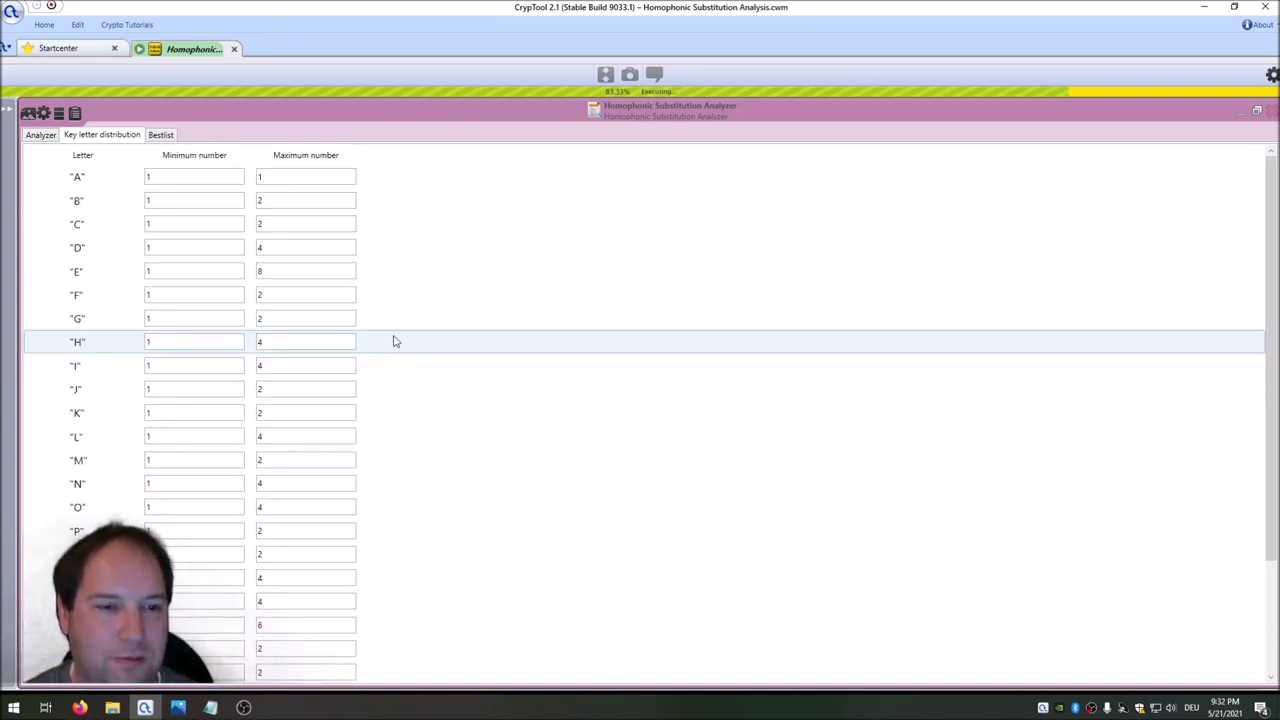
pyautogui.click(283, 203)
pyautogui.write('1')
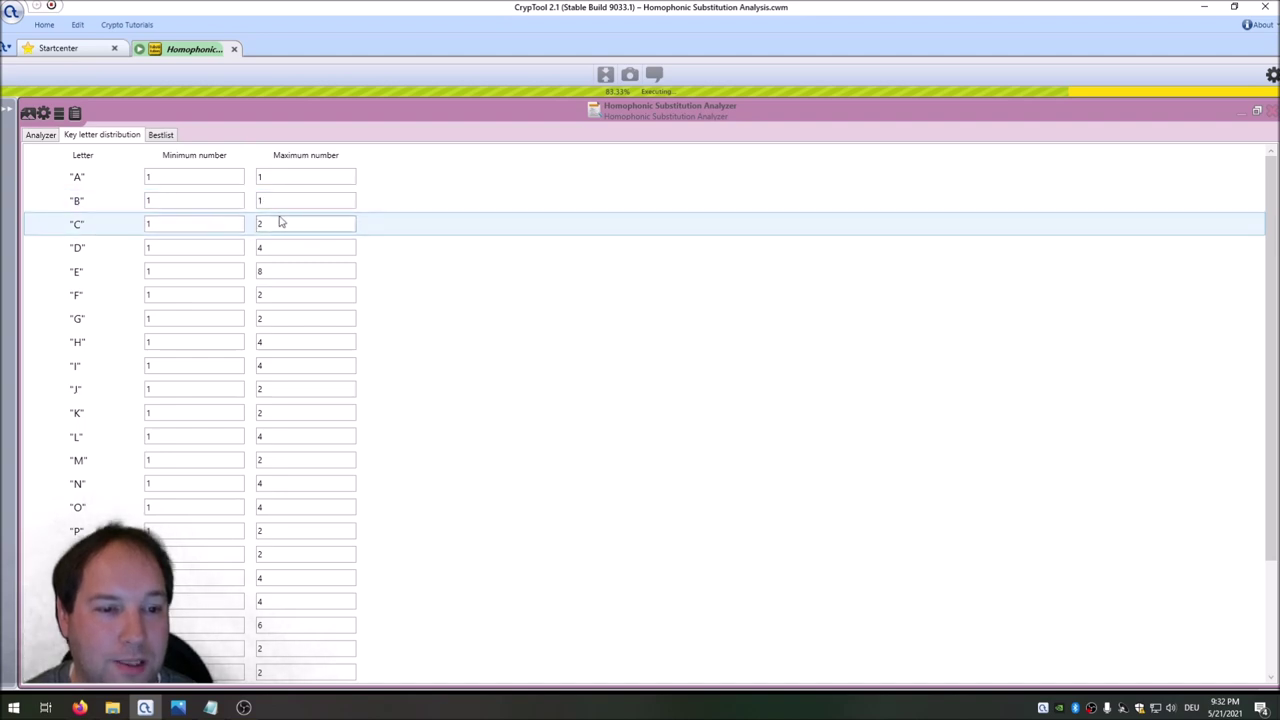
pyautogui.click(285, 226)
pyautogui.write('1')
pyautogui.click(288, 251)
pyautogui.write('1')
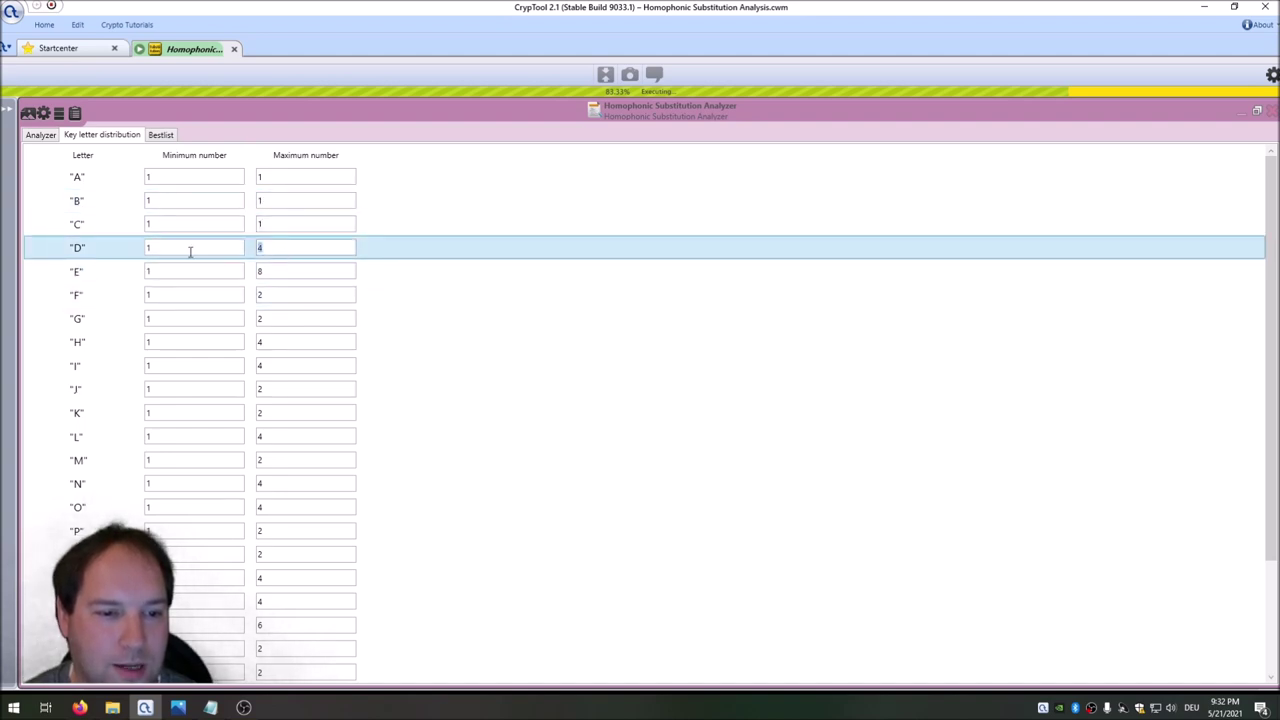
pyautogui.press('Tab')
pyautogui.write('1')
pyautogui.click(303, 291)
pyautogui.write('1')
pyautogui.click(283, 317)
pyautogui.write('1')
pyautogui.click(289, 340)
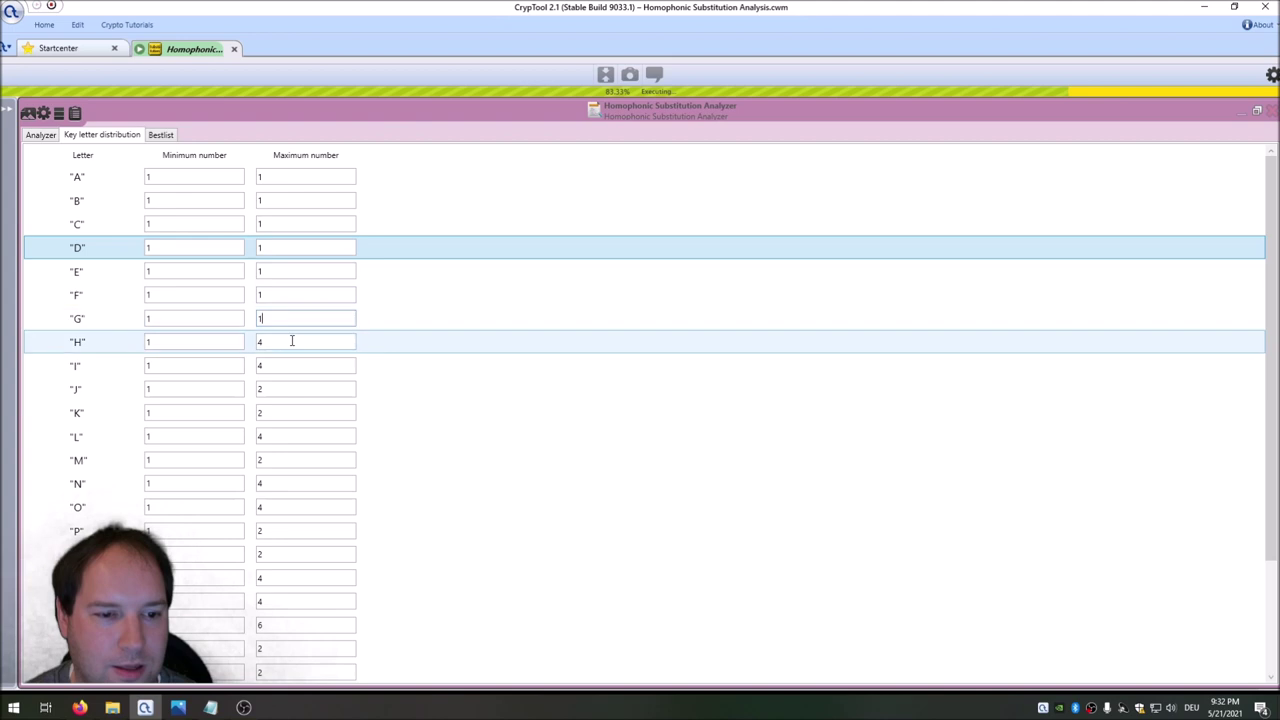
pyautogui.write('1')
pyautogui.click(297, 366)
pyautogui.write('1')
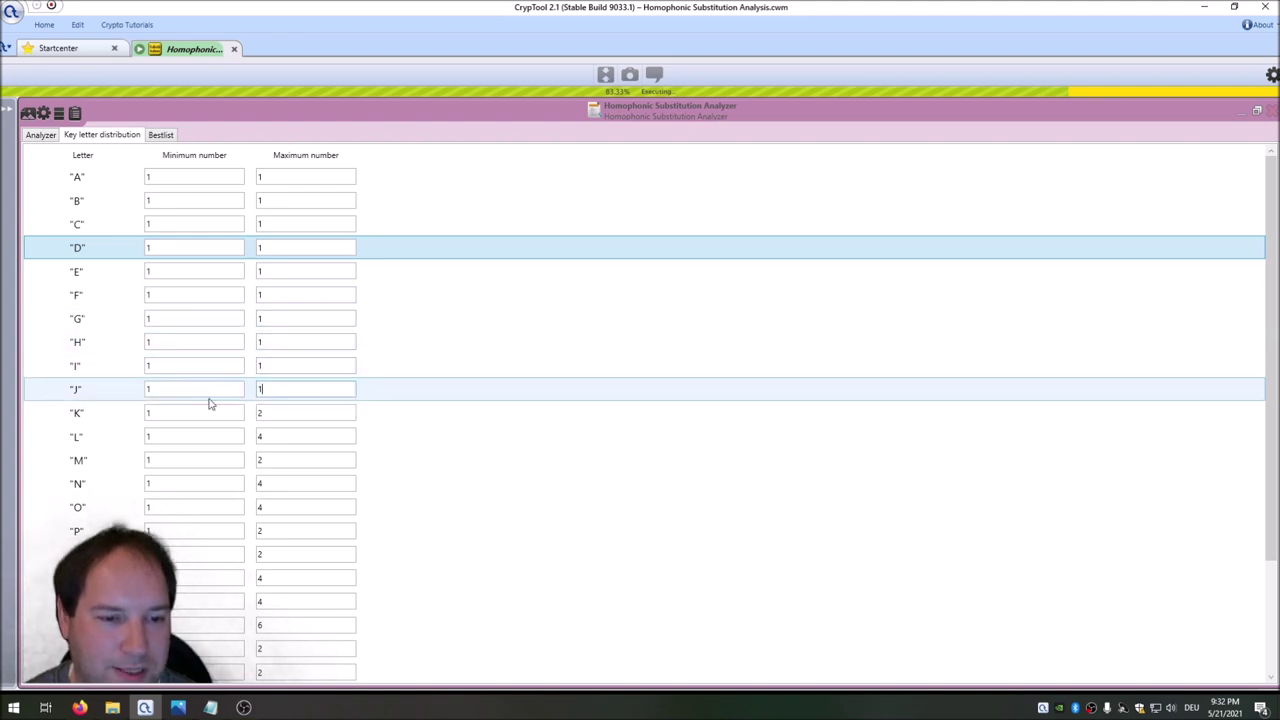
pyautogui.press('Tab')
pyautogui.press('Tab')
pyautogui.write('1')
# Step: Set the remaining maximums, L through Z, to 1 and go back to the Analyzer view
pyautogui.scroll(-2, 349, 437)
pyautogui.click(300, 295)
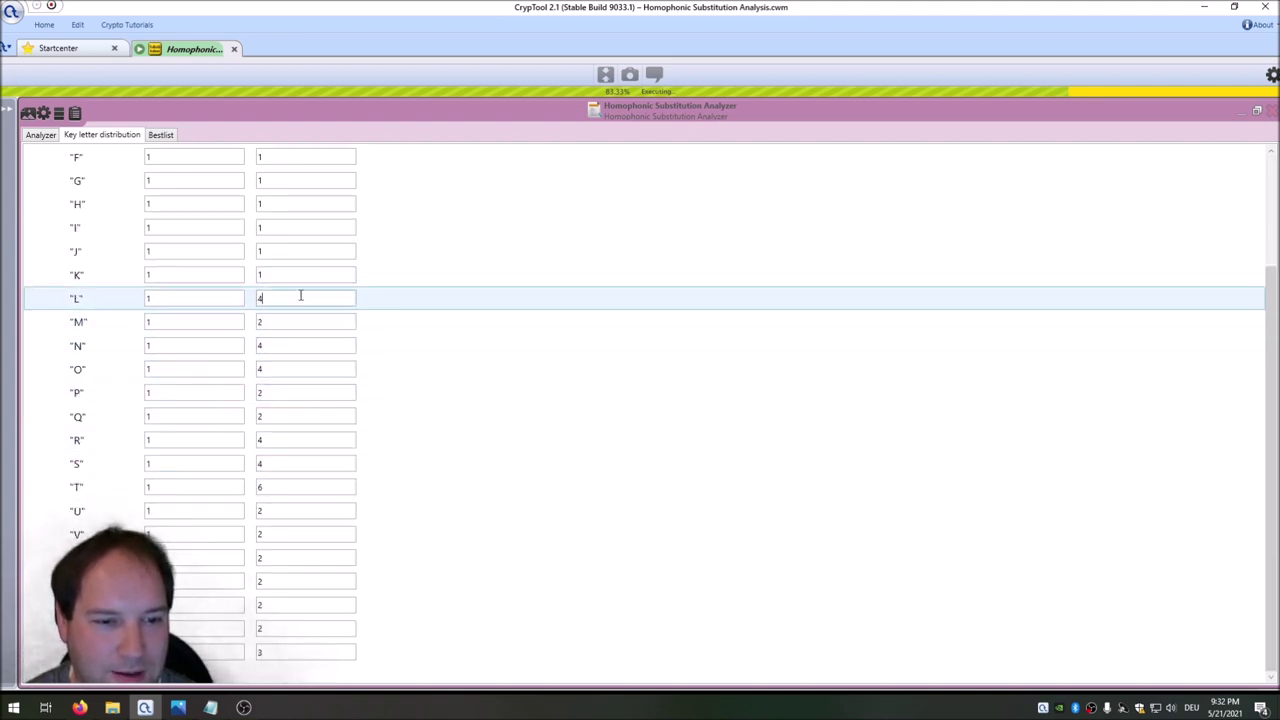
pyautogui.press('BackSpace')
pyautogui.write('1')
pyautogui.press('BackSpace')
pyautogui.write('1')
pyautogui.click(274, 345)
pyautogui.press('BackSpace')
pyautogui.write('1')
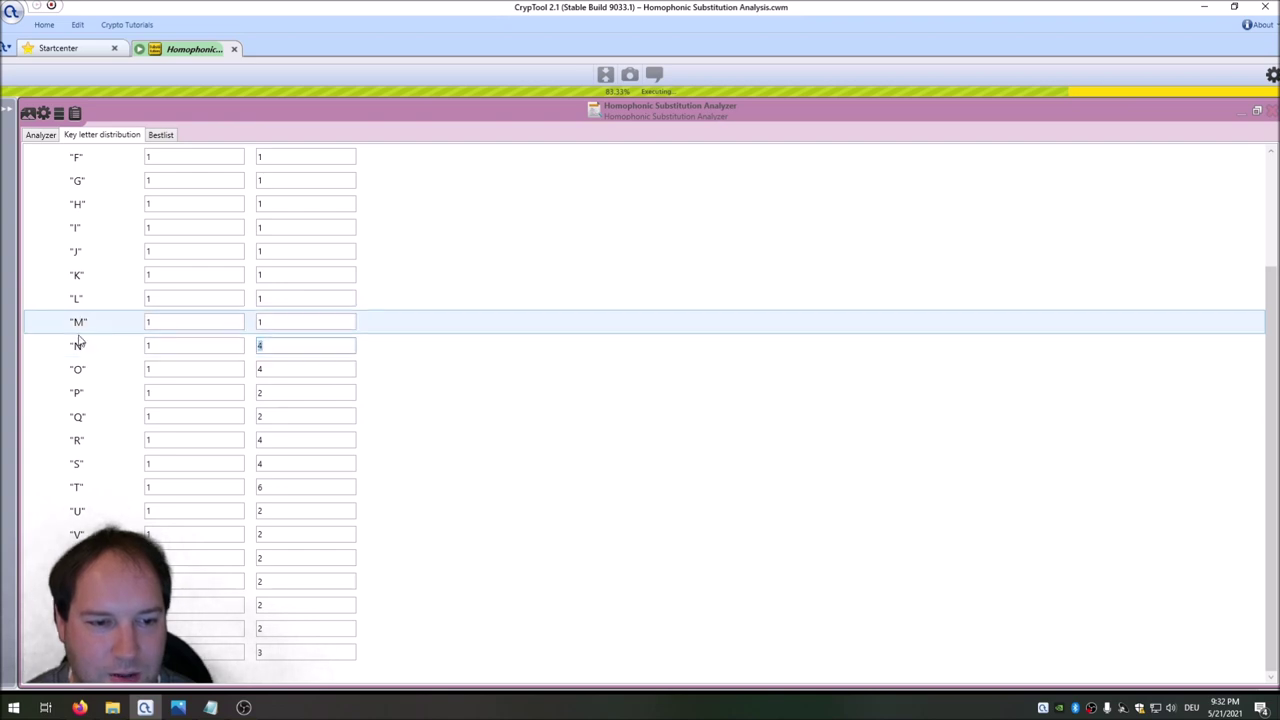
pyautogui.click(283, 370)
pyautogui.press('BackSpace')
pyautogui.write('1')
pyautogui.press('Tab')
pyautogui.press('Tab')
pyautogui.write('1')
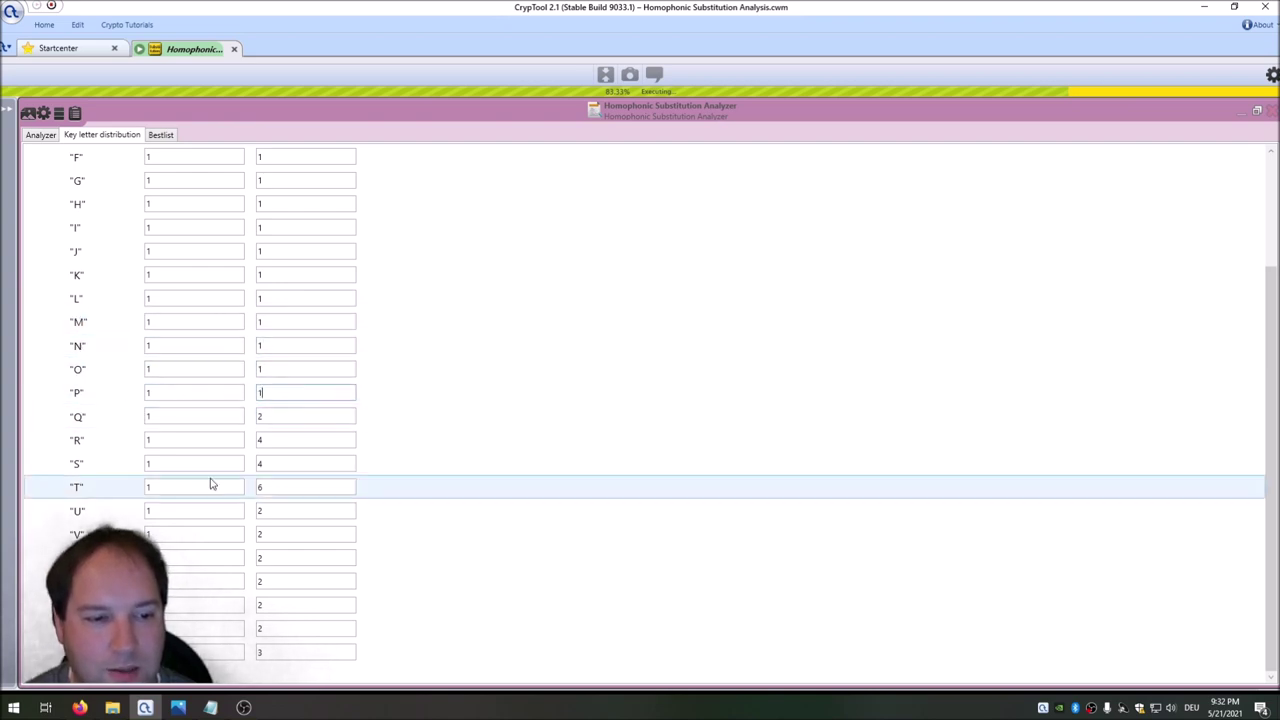
pyautogui.press('Tab')
pyautogui.press('Tab')
pyautogui.write('1')
pyautogui.press('Tab')
pyautogui.press('Tab')
pyautogui.write('1')
pyautogui.press('Tab')
pyautogui.press('Tab')
pyautogui.write('1')
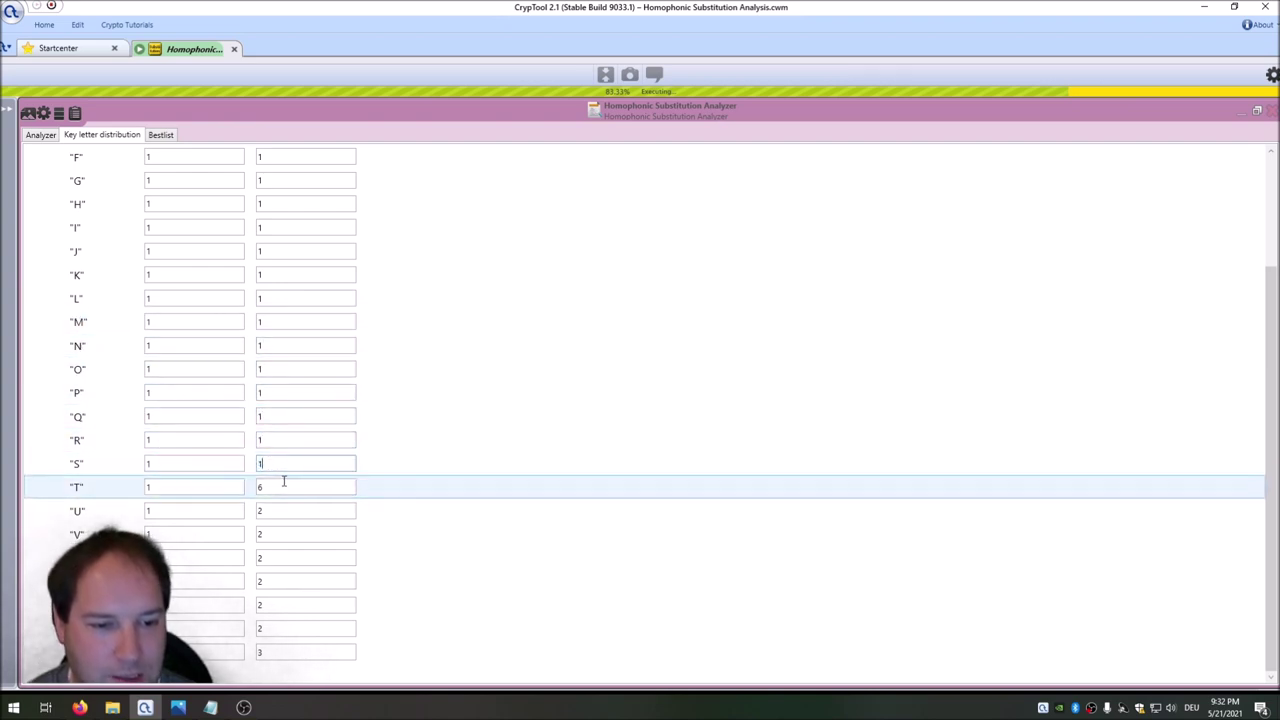
pyautogui.press('Tab')
pyautogui.press('Tab')
pyautogui.write('1')
pyautogui.press('Tab')
pyautogui.press('Tab')
pyautogui.write('1')
pyautogui.press('Tab')
pyautogui.press('Tab')
pyautogui.write('1')
pyautogui.press('Tab')
pyautogui.press('Tab')
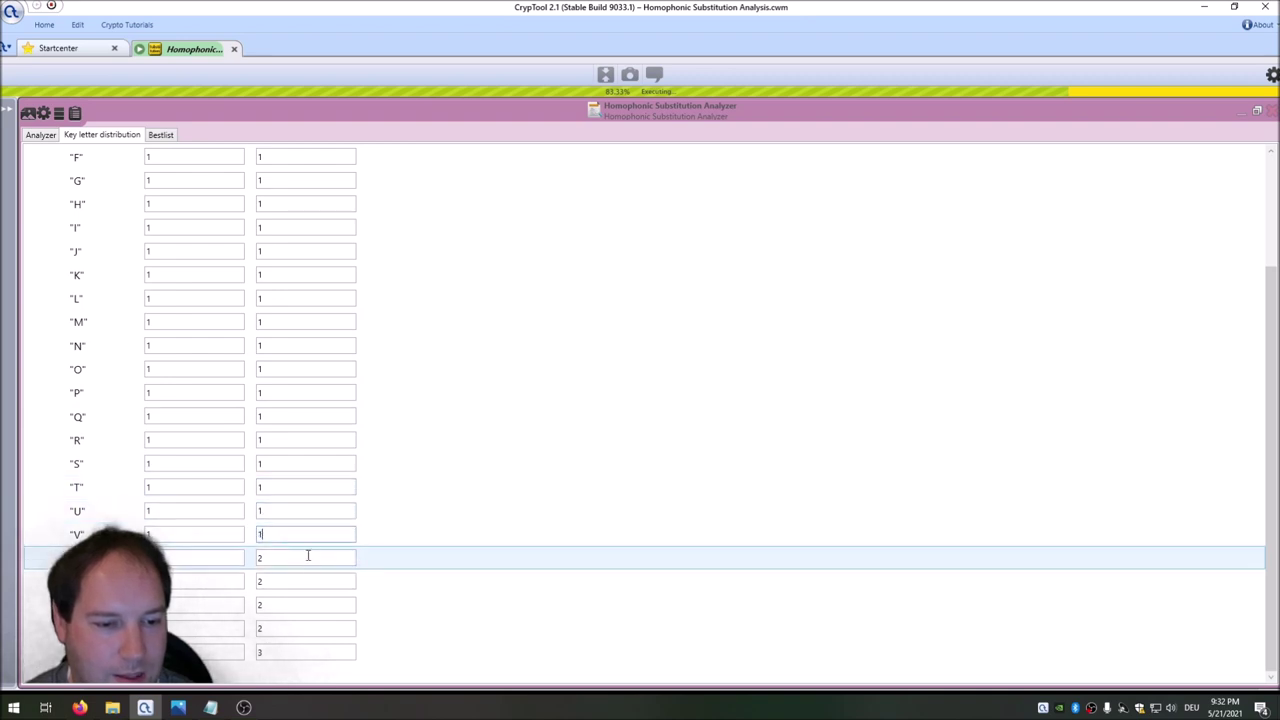
pyautogui.write('1')
pyautogui.press('Tab')
pyautogui.press('Tab')
pyautogui.write('1')
pyautogui.press('Tab')
pyautogui.press('Tab')
pyautogui.write('1')
pyautogui.press('Tab')
pyautogui.press('Tab')
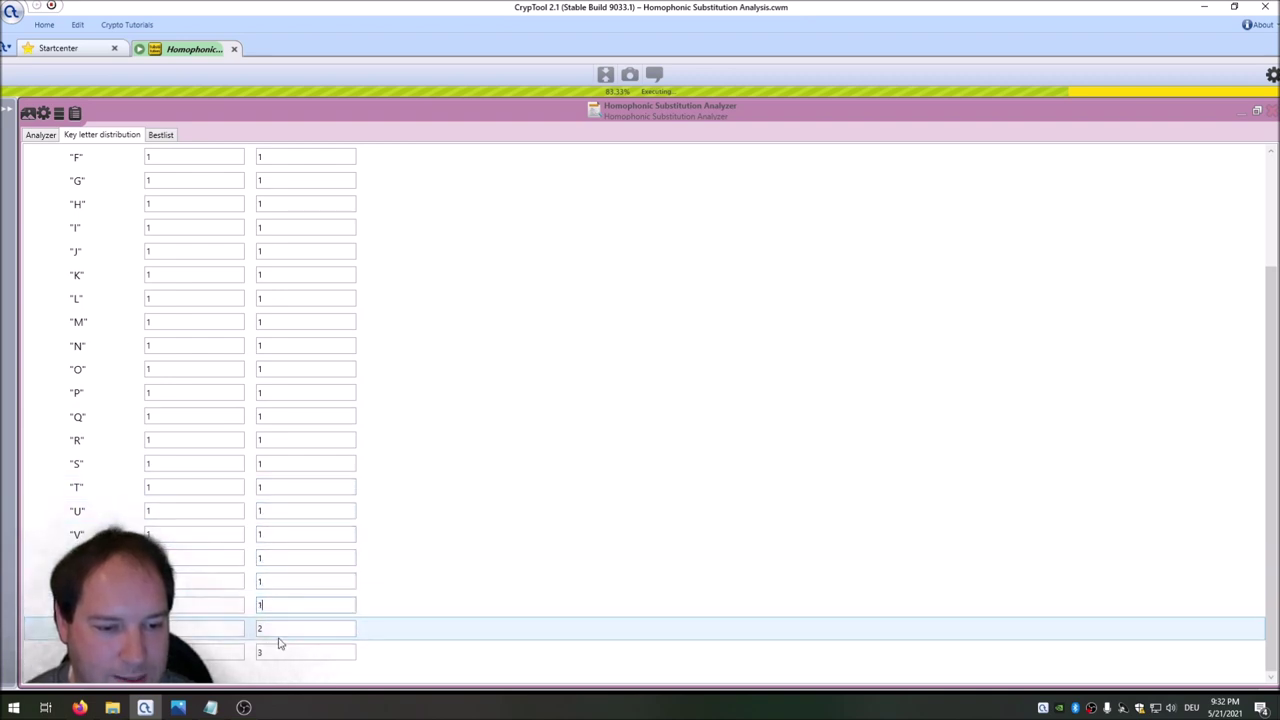
pyautogui.write('1')
pyautogui.press('Tab')
pyautogui.press('Tab')
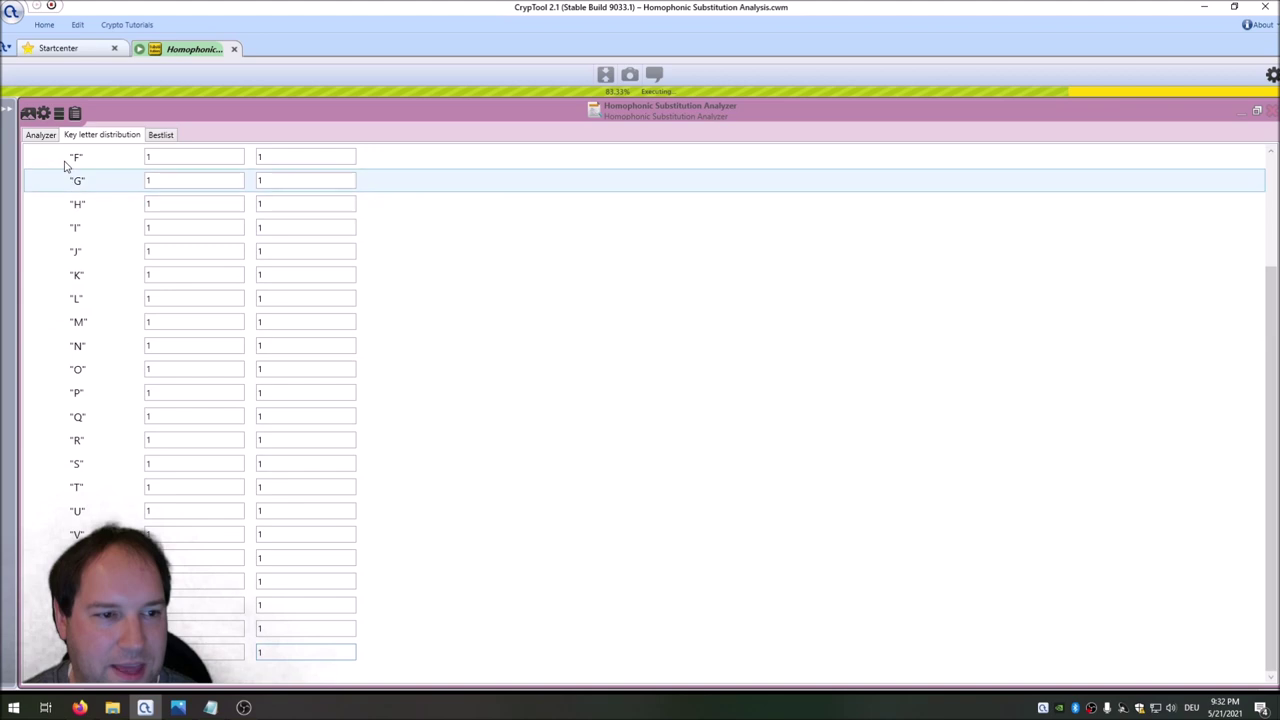
pyautogui.click(46, 138)
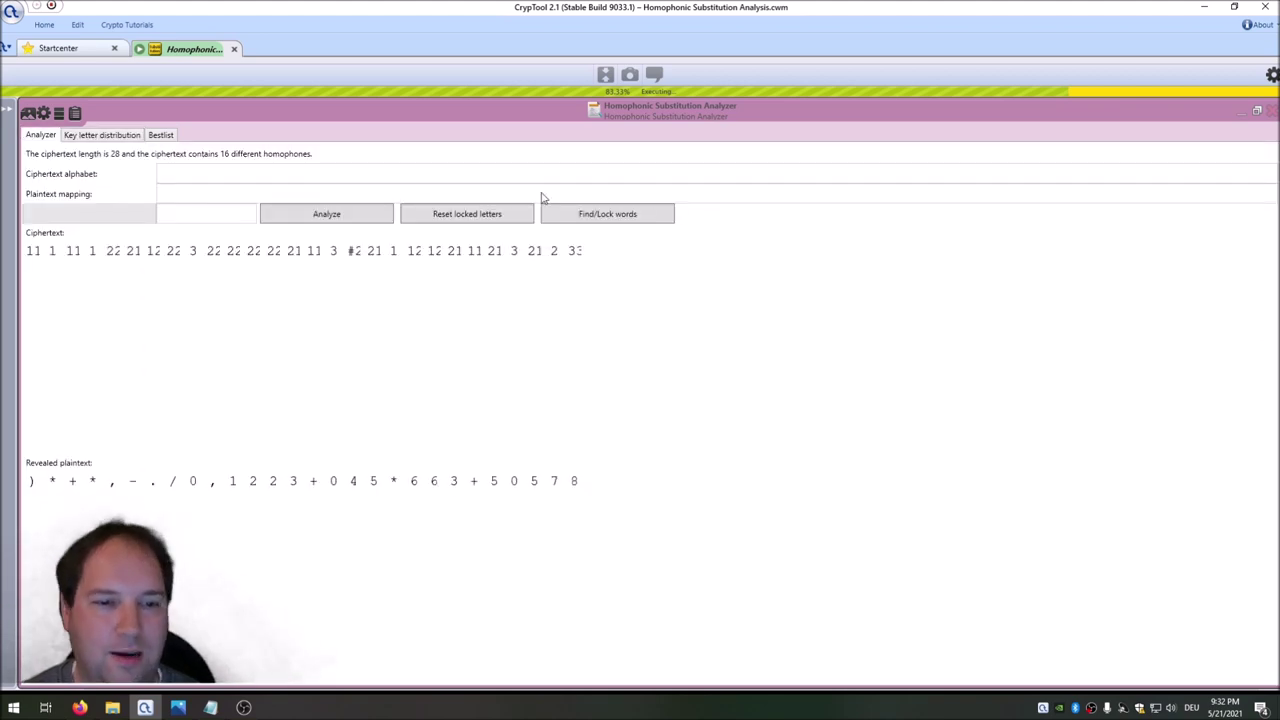
# Step: Run the homophonic analysis three times until it reaches 100%, yielding 'TERED THEDIFFERE SETTERSES A'
pyautogui.click(331, 218)
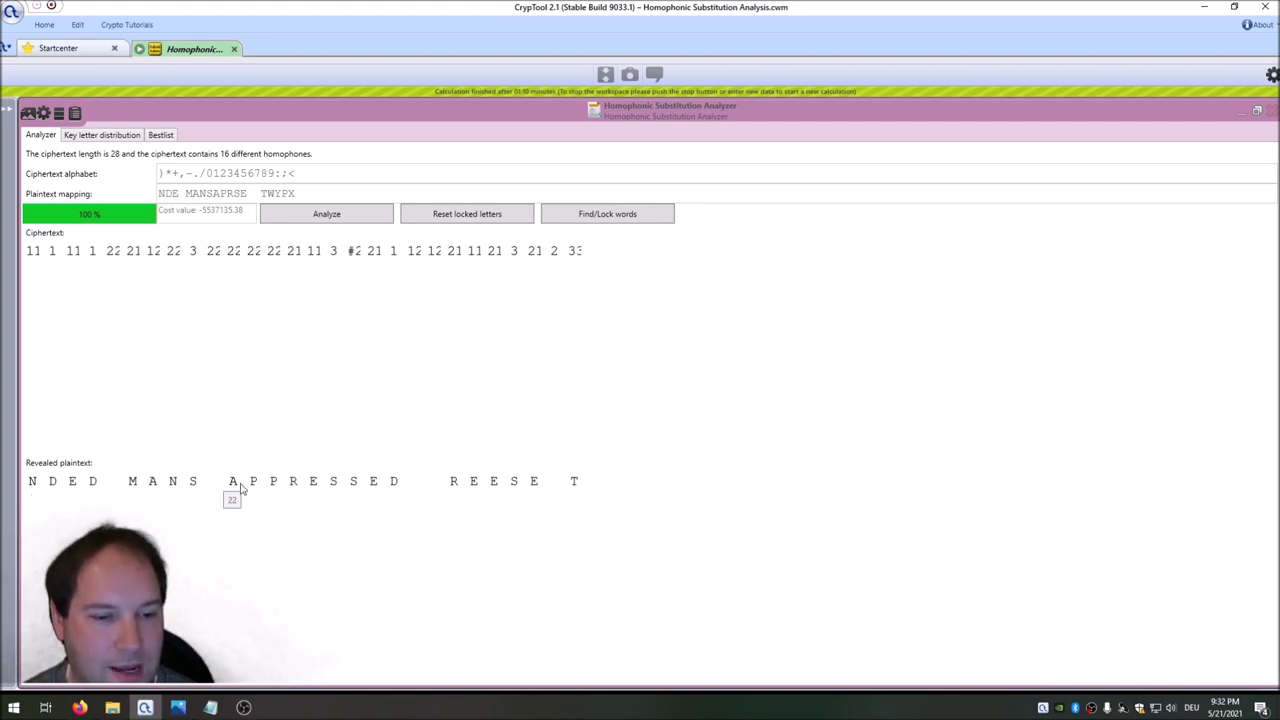
pyautogui.click(345, 218)
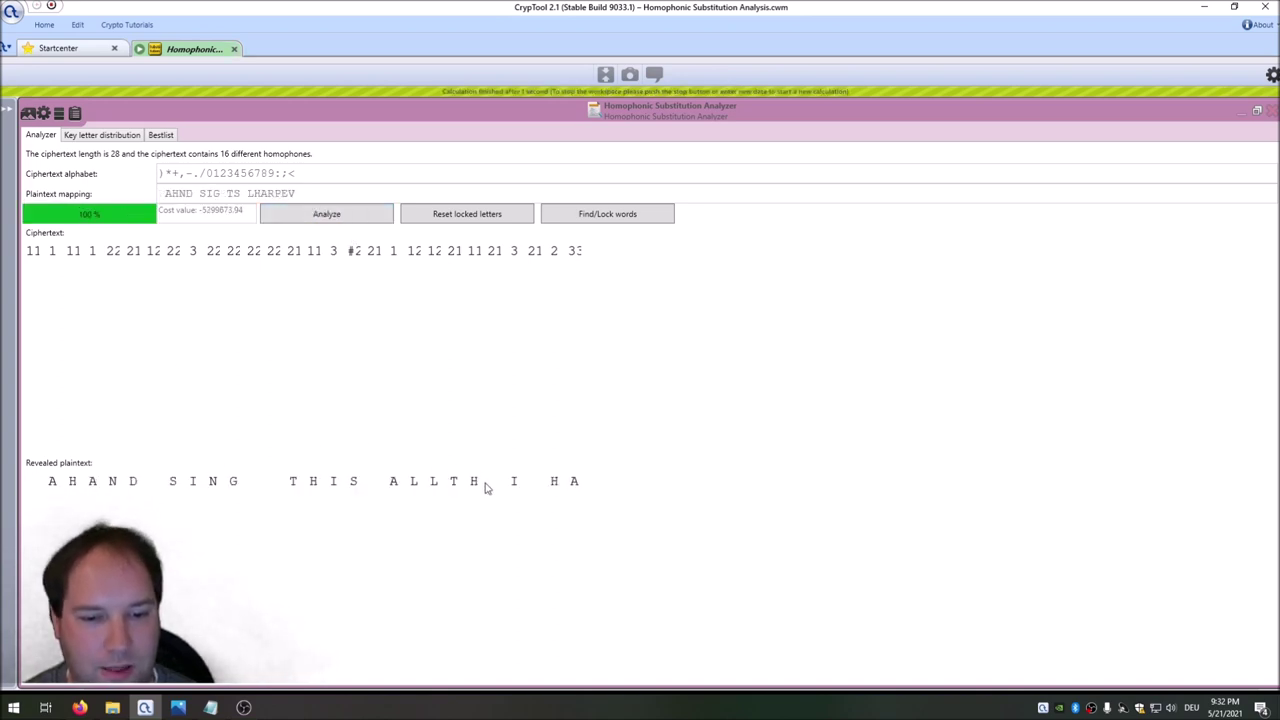
pyautogui.click(338, 222)
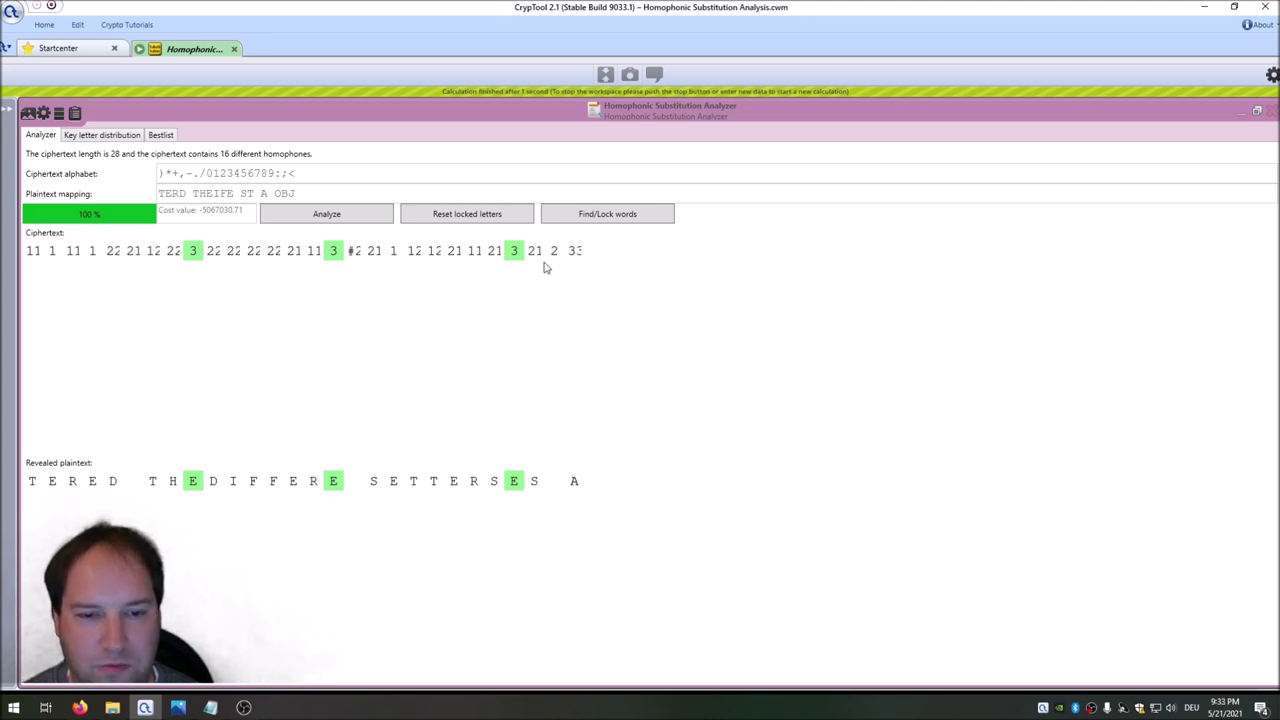
# Step: Blank out homophone 3's letters and lock the plaintext letters for homophones #2 and 33
pyautogui.scroll(-3, 513, 481)
pyautogui.scroll(-8, 513, 481)
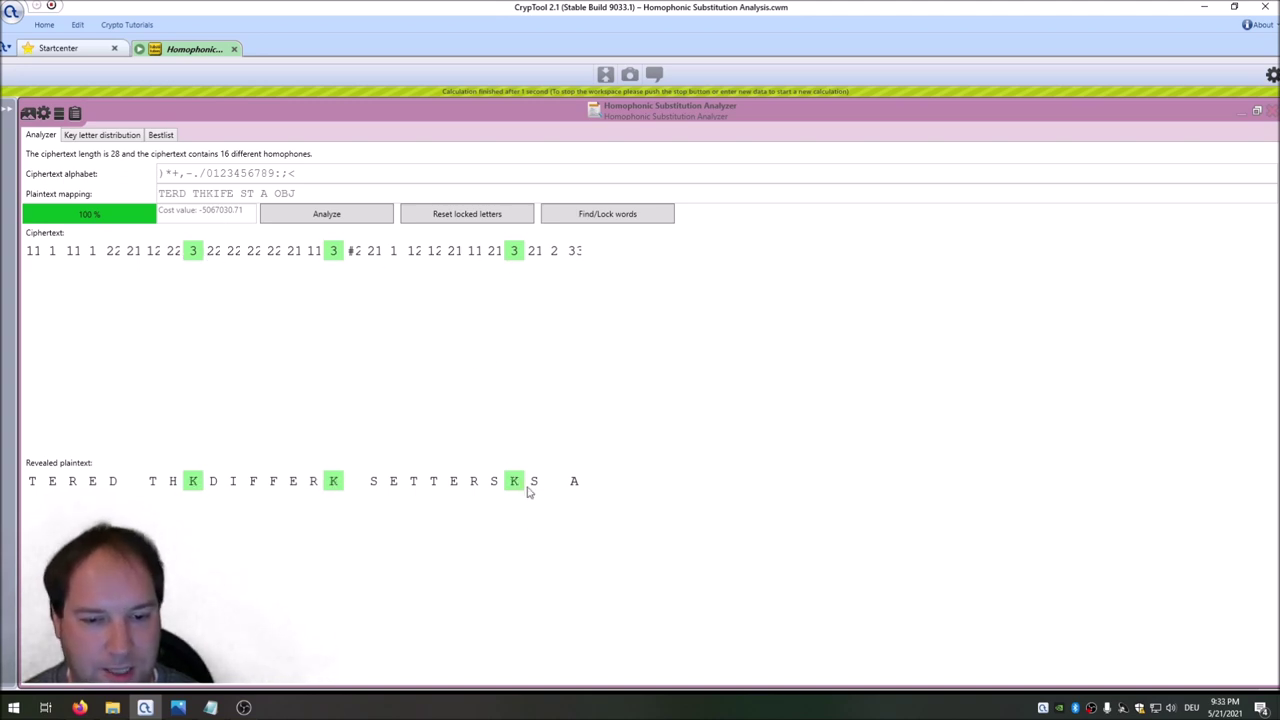
pyautogui.scroll(-3, 513, 481)
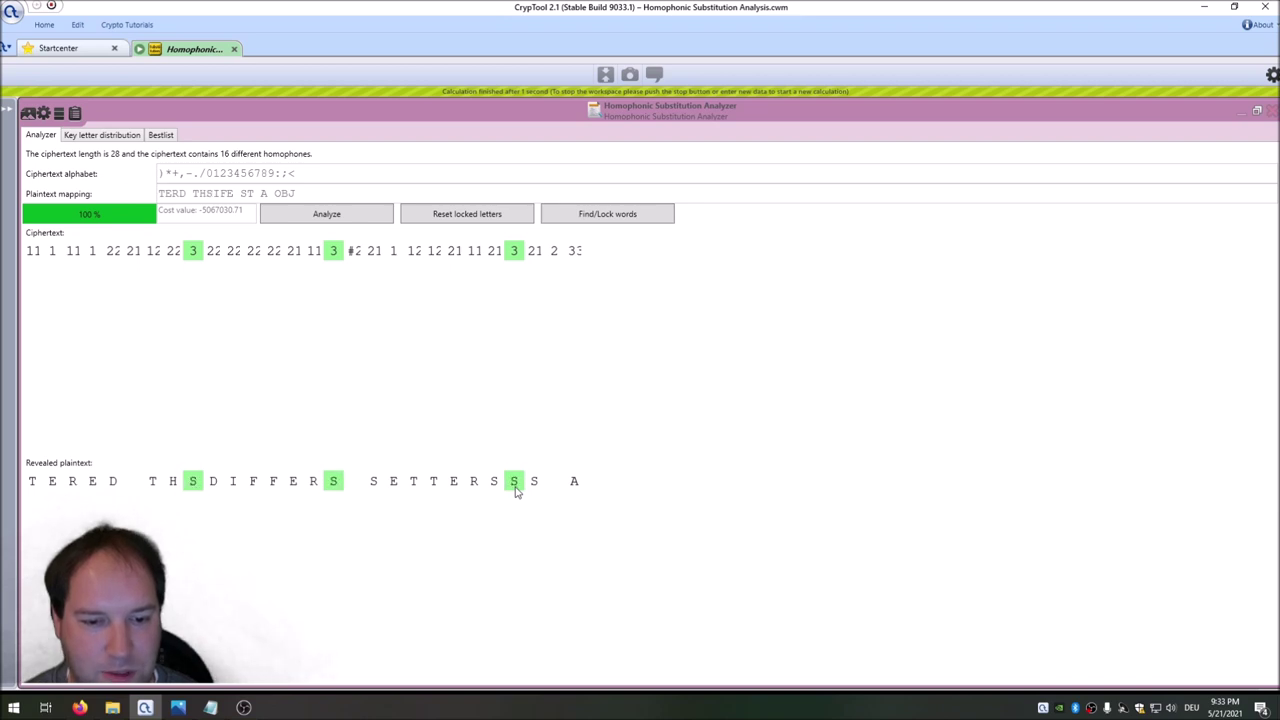
pyautogui.scroll(-2, 516, 490)
pyautogui.scroll(-1, 516, 490)
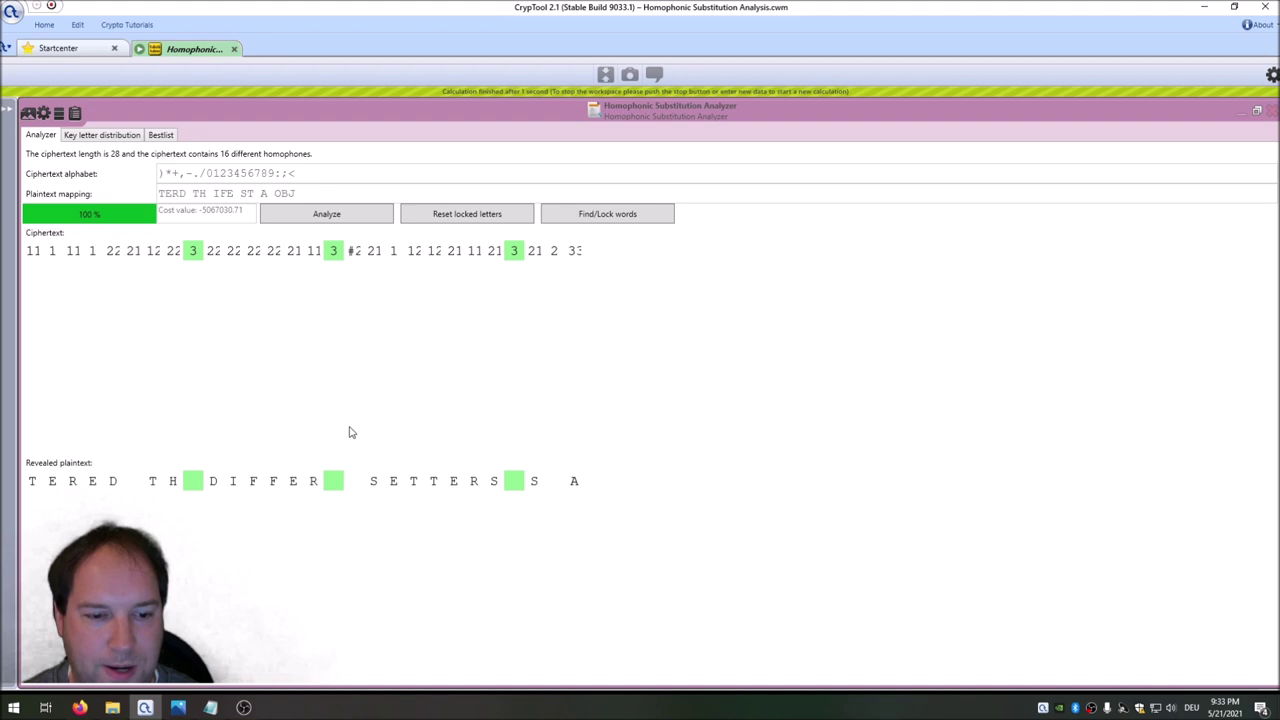
pyautogui.click(362, 484)
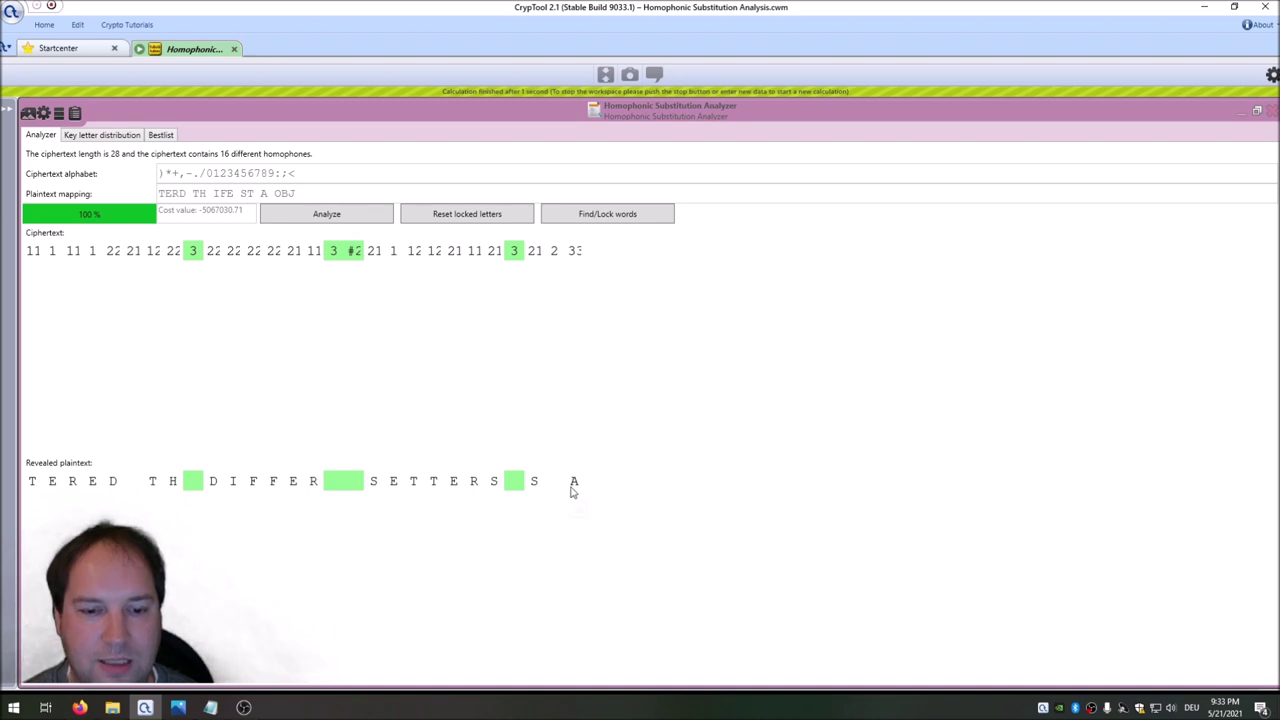
pyautogui.click(574, 485)
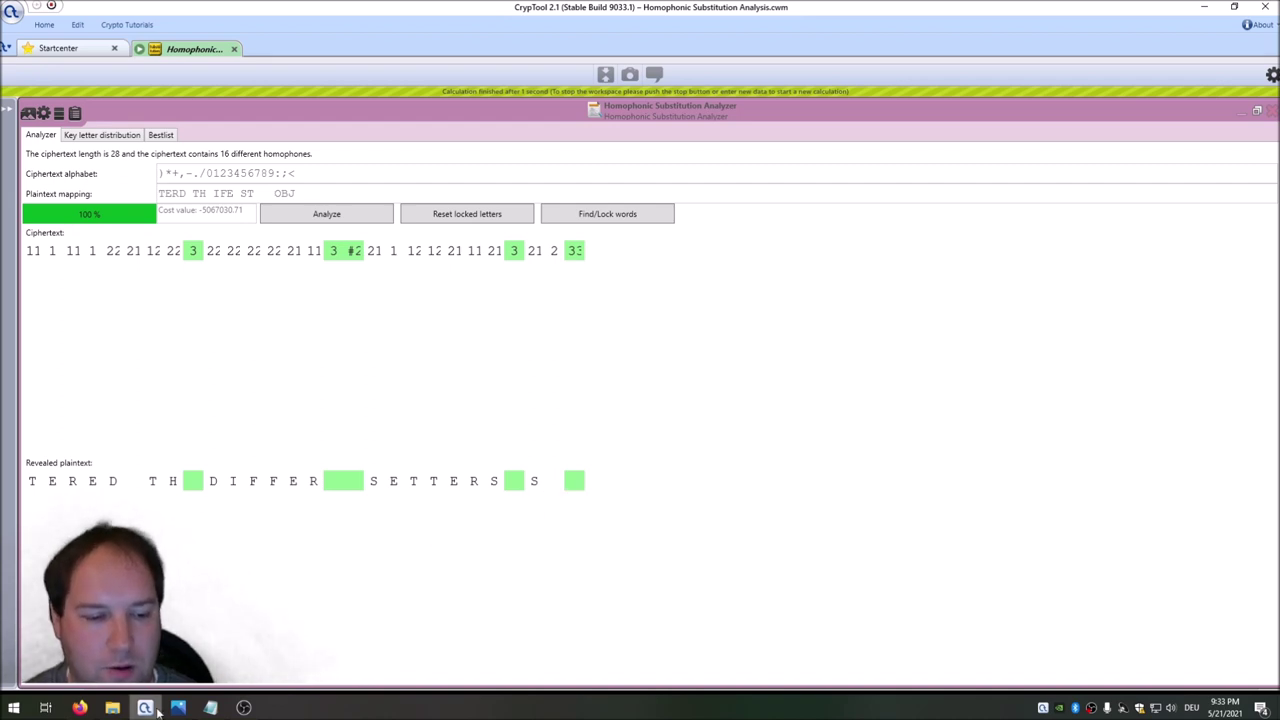
# Step: Look at the coded postcard photo in Photos, then minimize it
pyautogui.moveTo(178, 707)
pyautogui.click(290, 630)
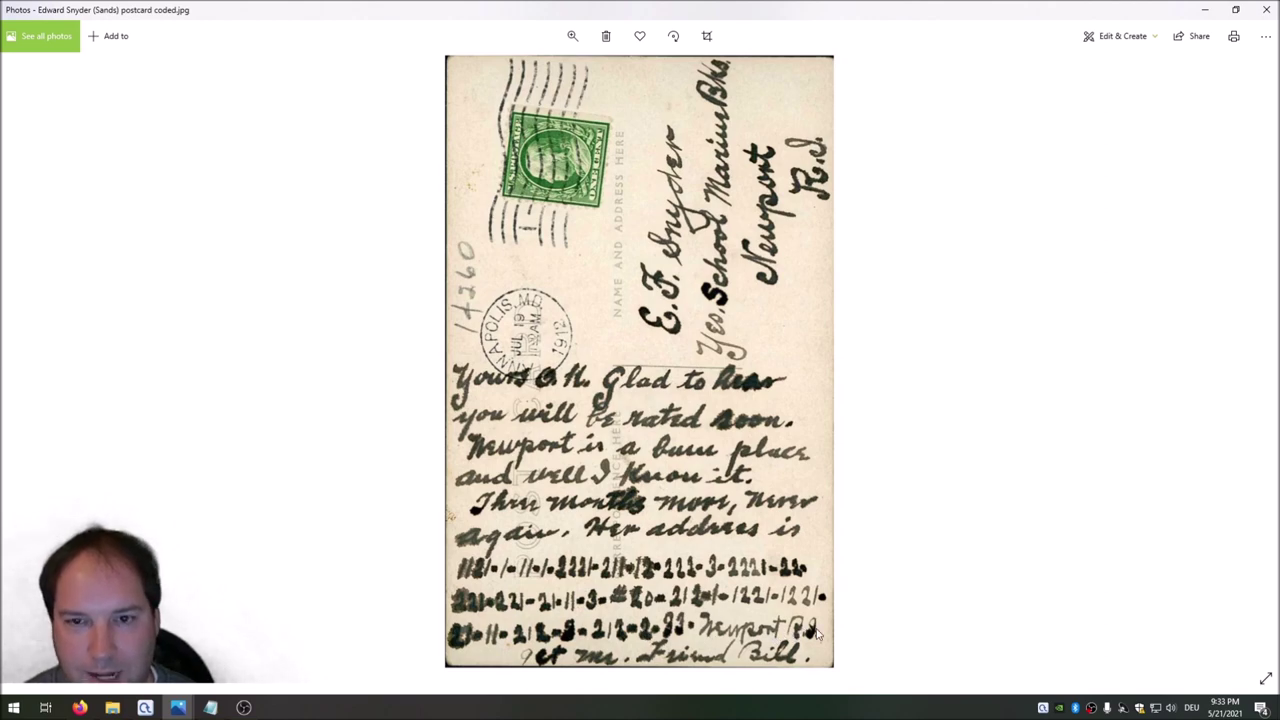
pyautogui.click(1205, 9)
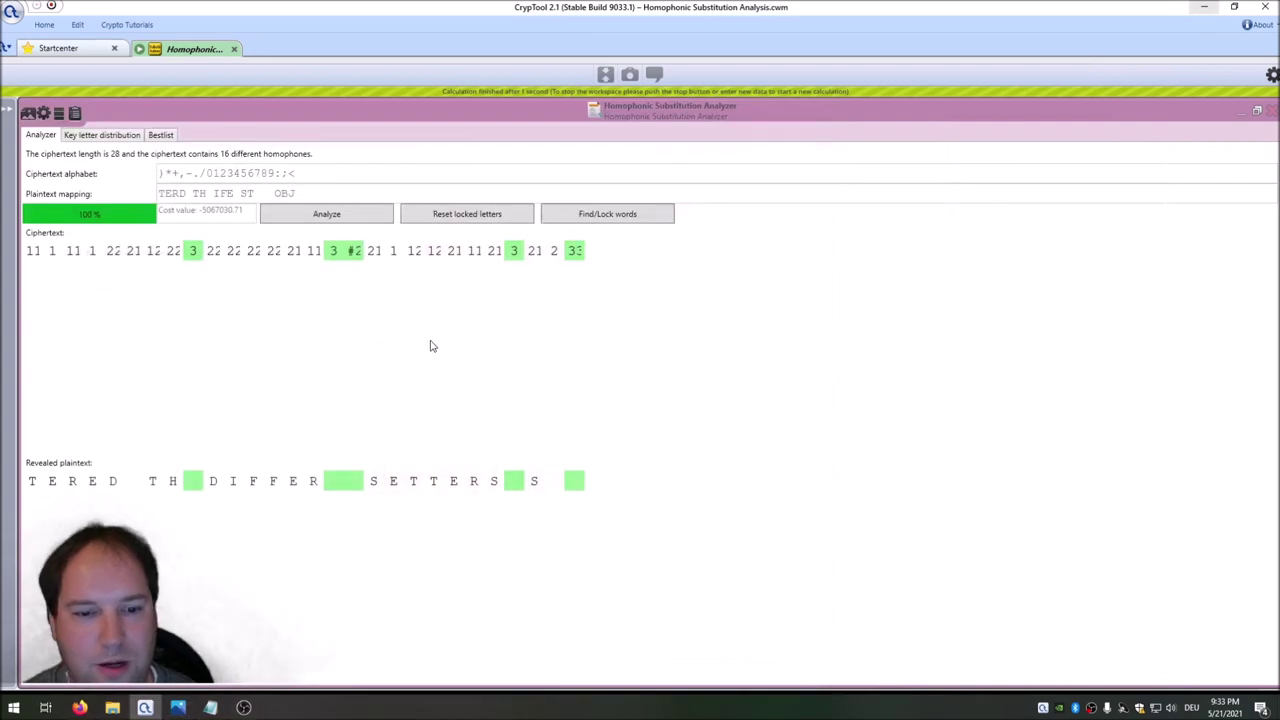
# Step: Lock homophone 21 as S, put a T in the blank slot, and lock homophone 12's T letters
pyautogui.click(535, 485)
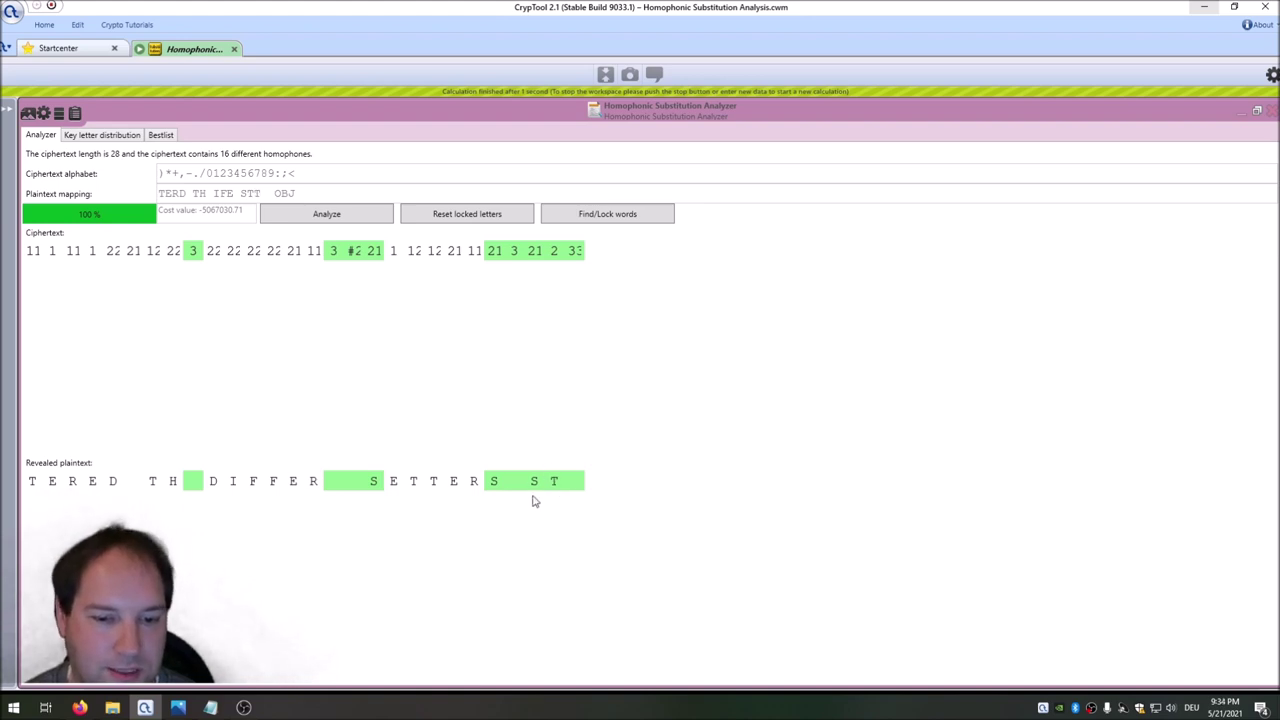
pyautogui.write('t')
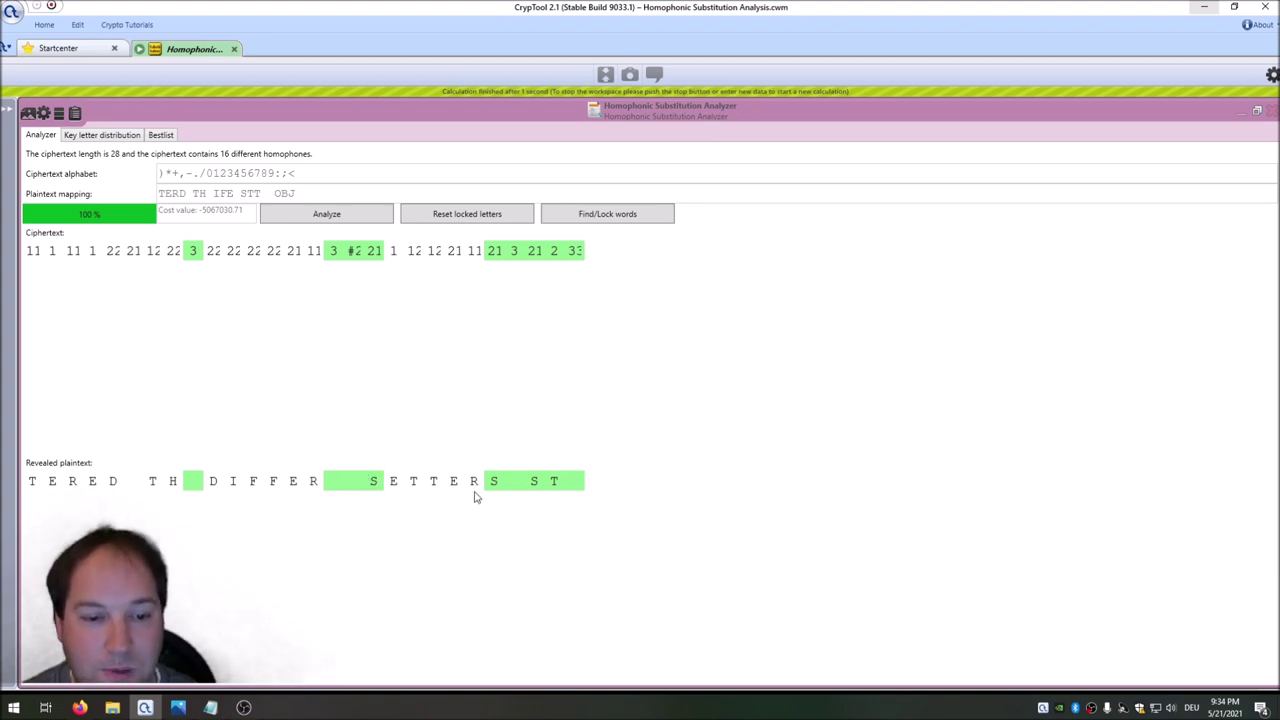
pyautogui.click(414, 484)
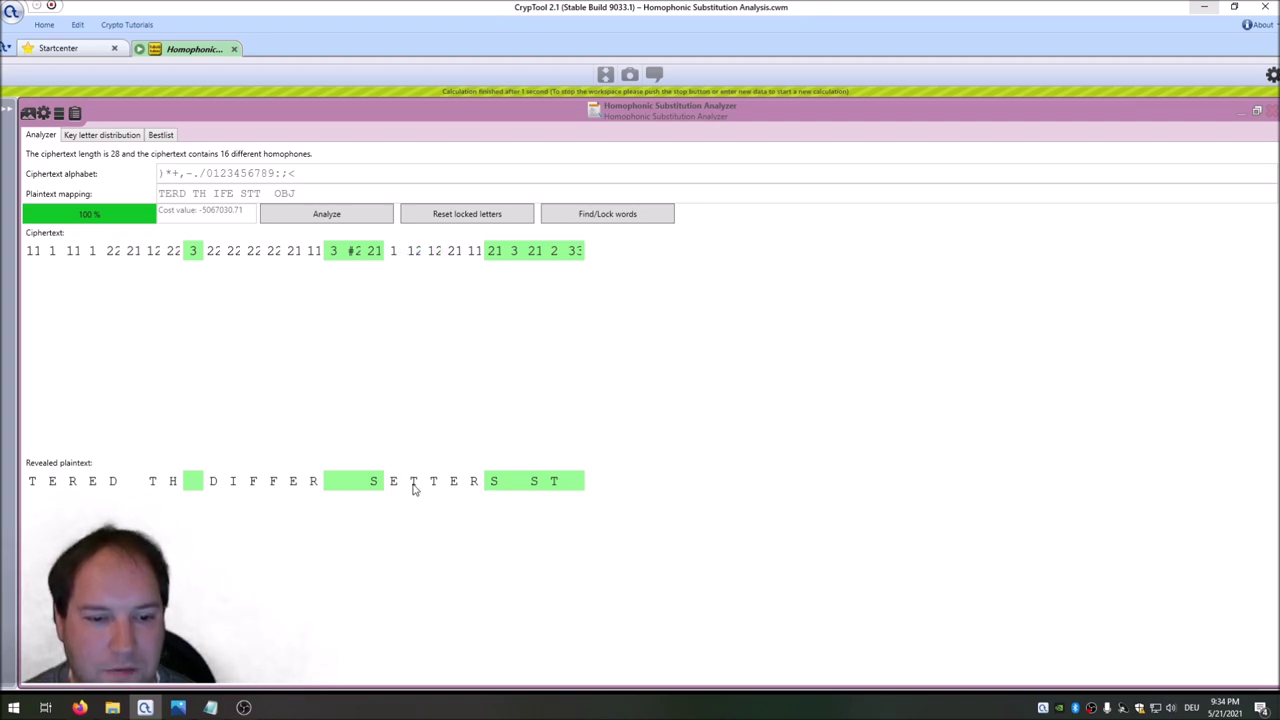
# Step: Change homophone 12's letter from T to G so the text reads SEGGERS
pyautogui.click(412, 488)
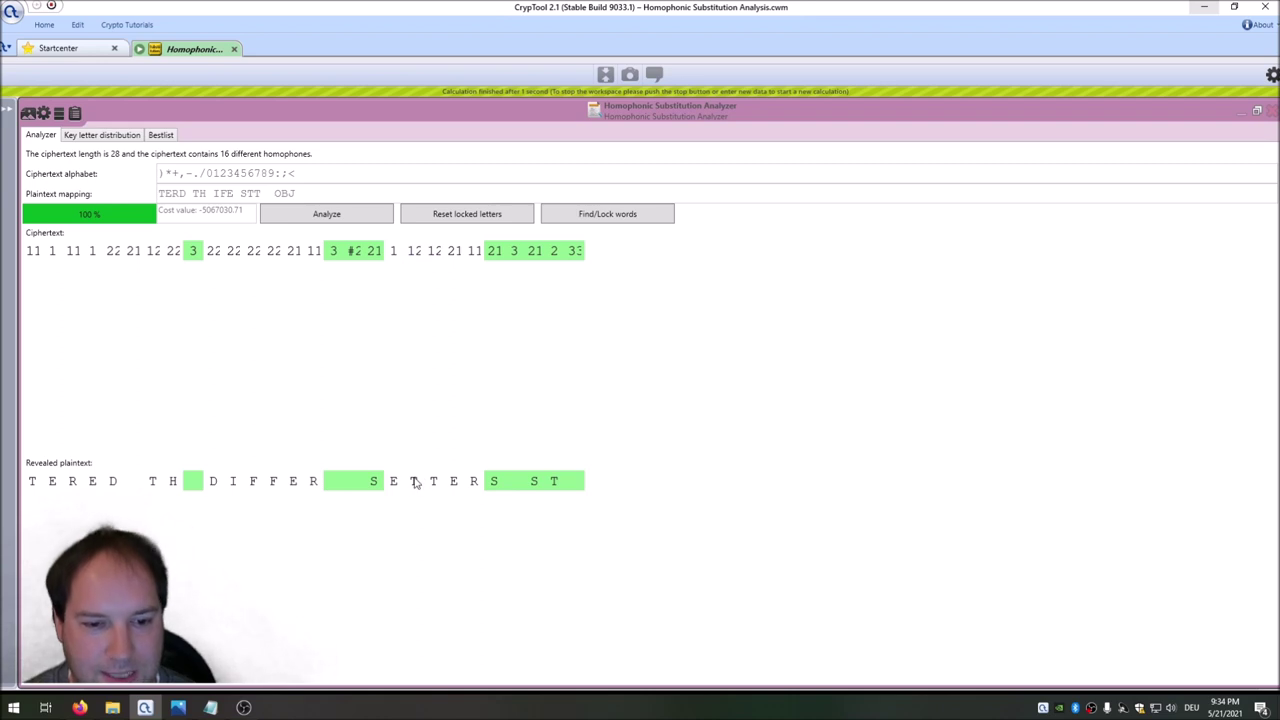
pyautogui.scroll(-1, 412, 488)
pyautogui.click(413, 488)
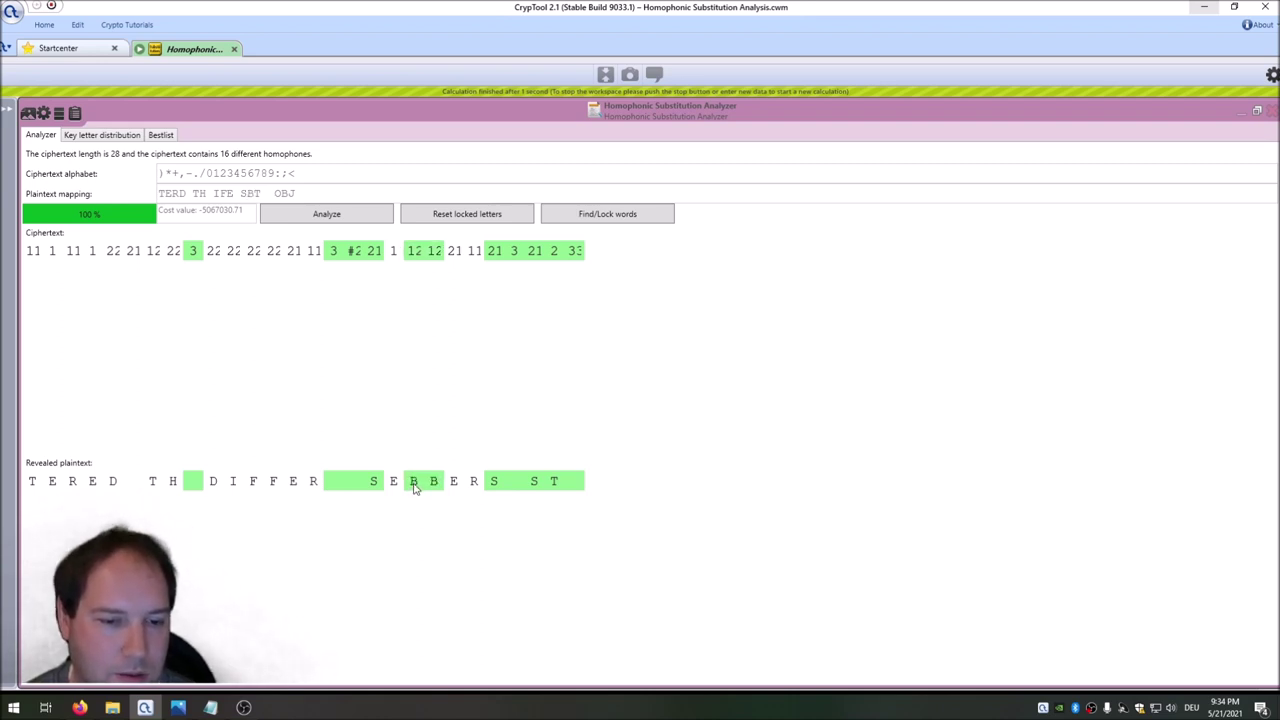
pyautogui.scroll(-1, 414, 488)
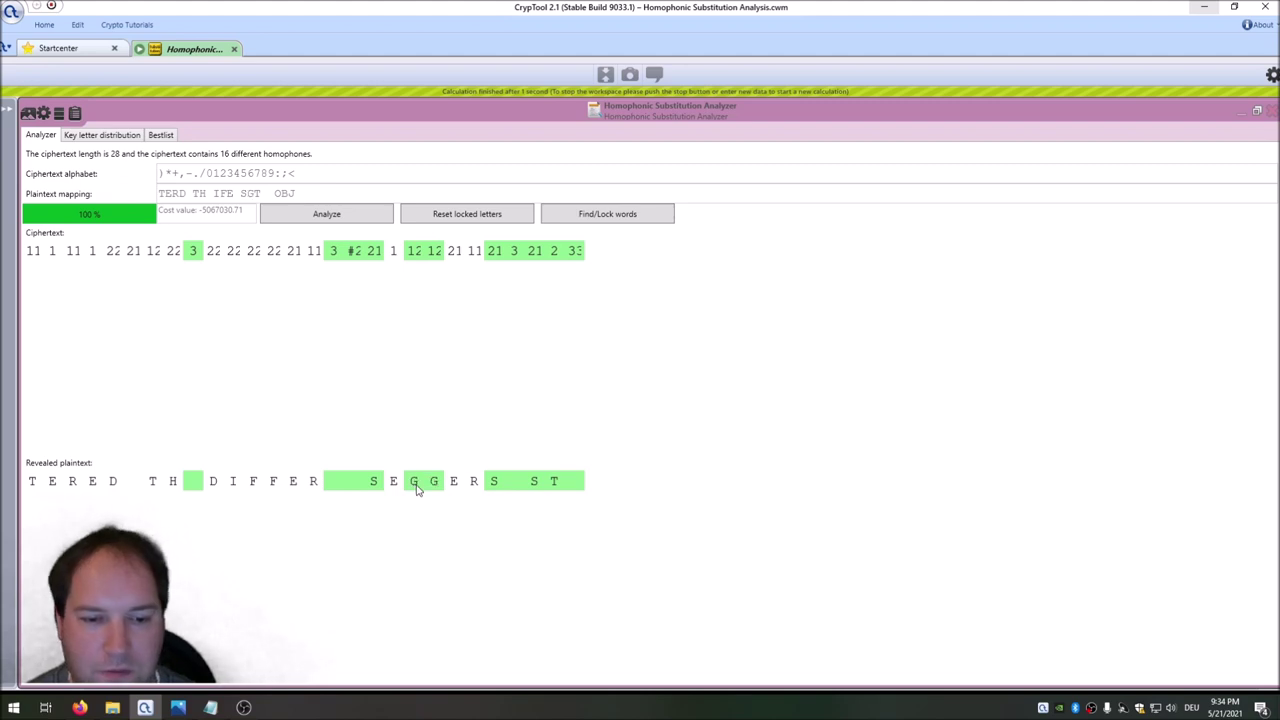
pyautogui.click(417, 488)
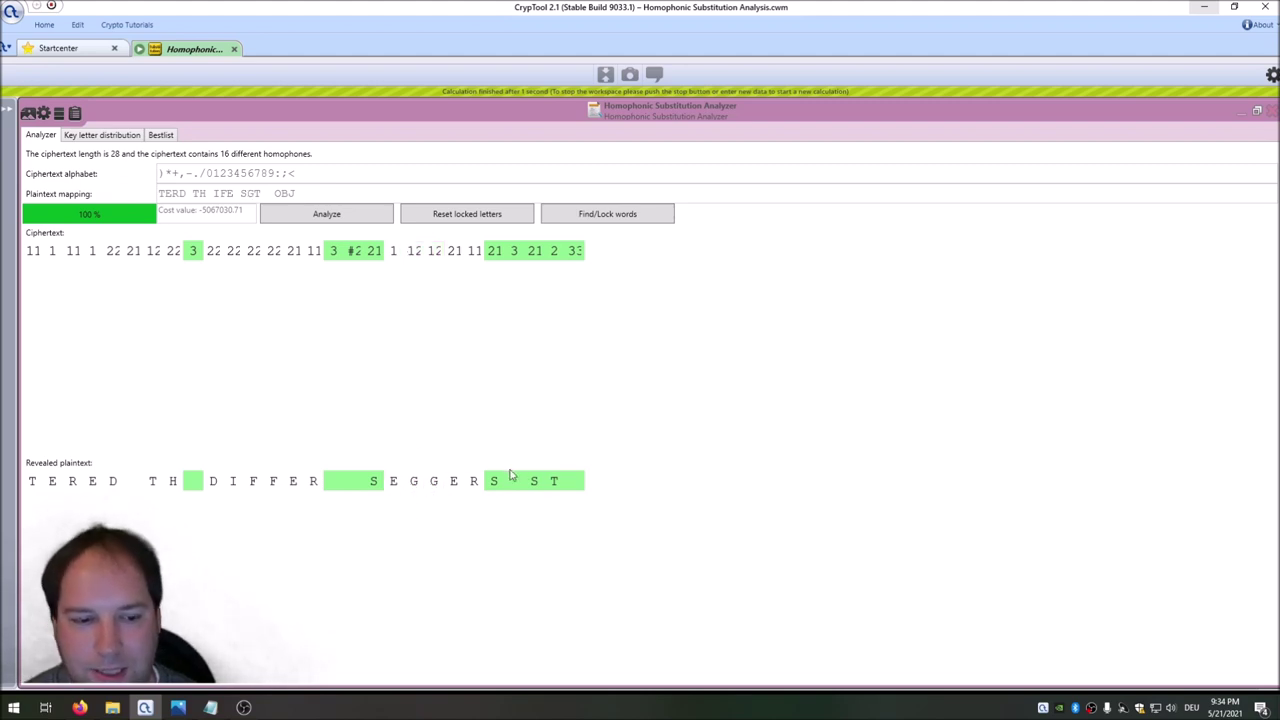
# Step: In Firefox's Newport street list, find and highlight the matching street entry, then return to CrypTool
pyautogui.click(79, 707)
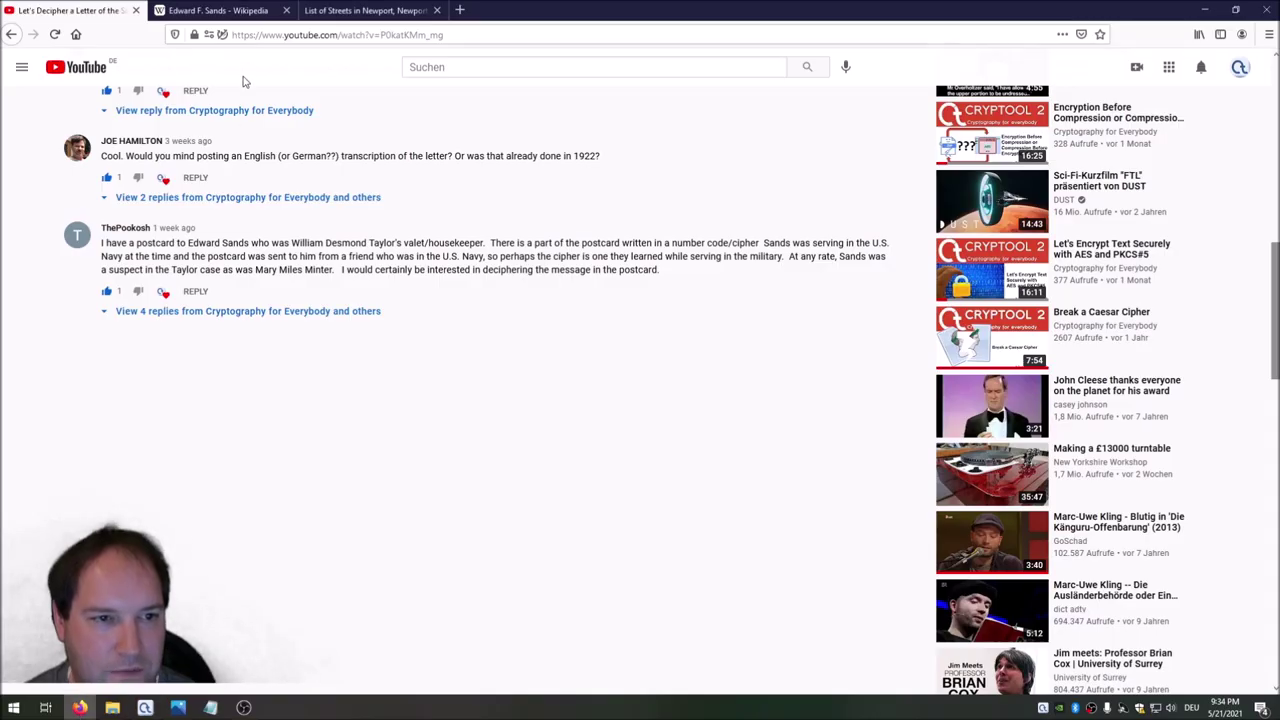
pyautogui.click(352, 14)
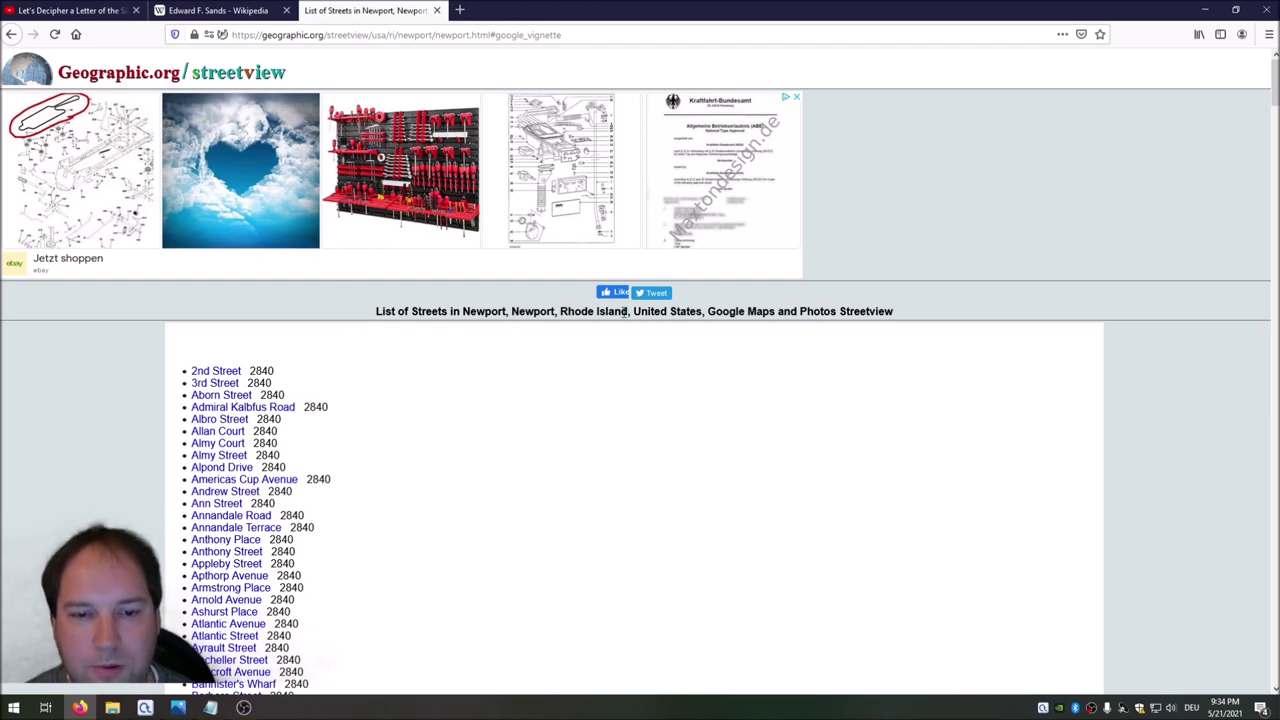
pyautogui.scroll(-15, 420, 475)
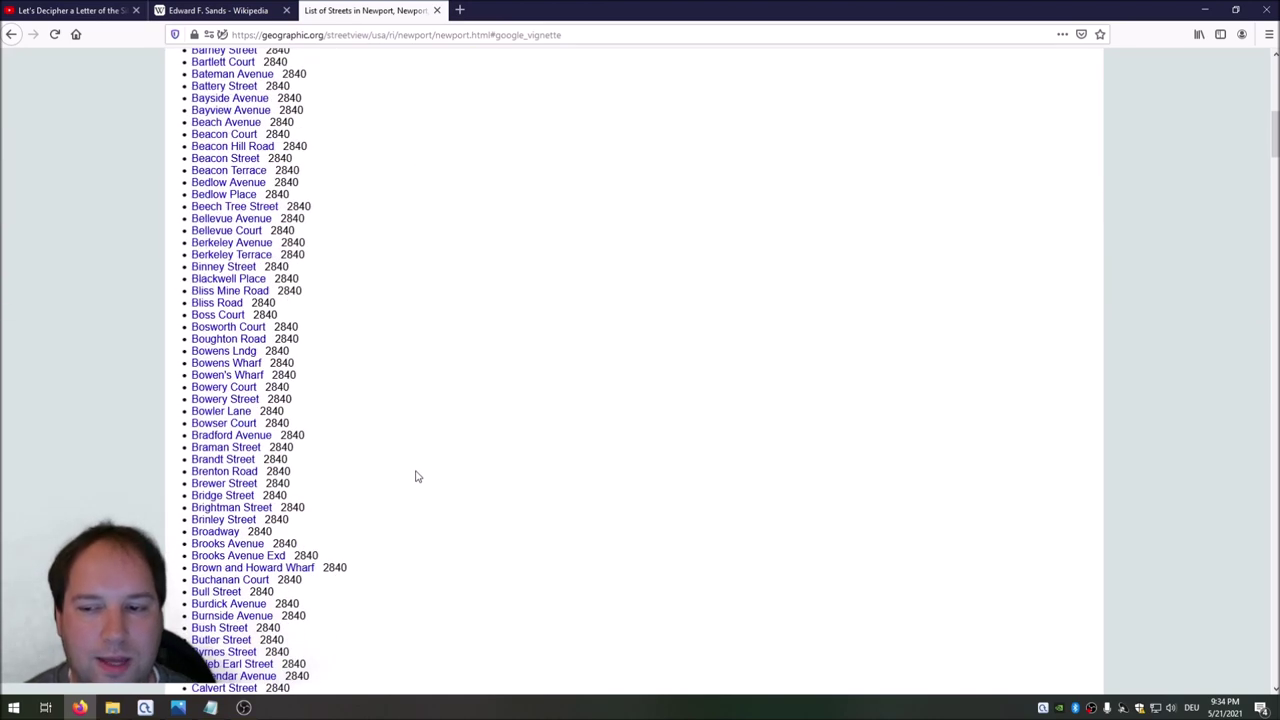
pyautogui.scroll(-20, 418, 470)
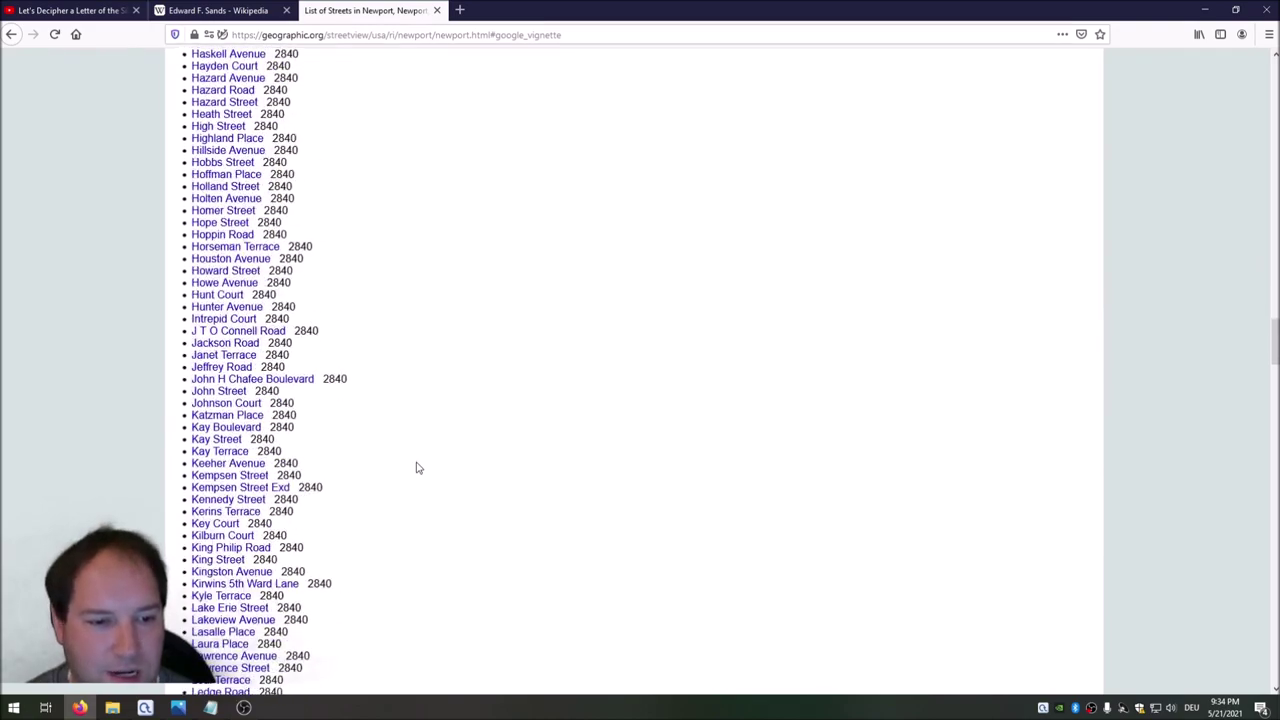
pyautogui.scroll(-8, 418, 468)
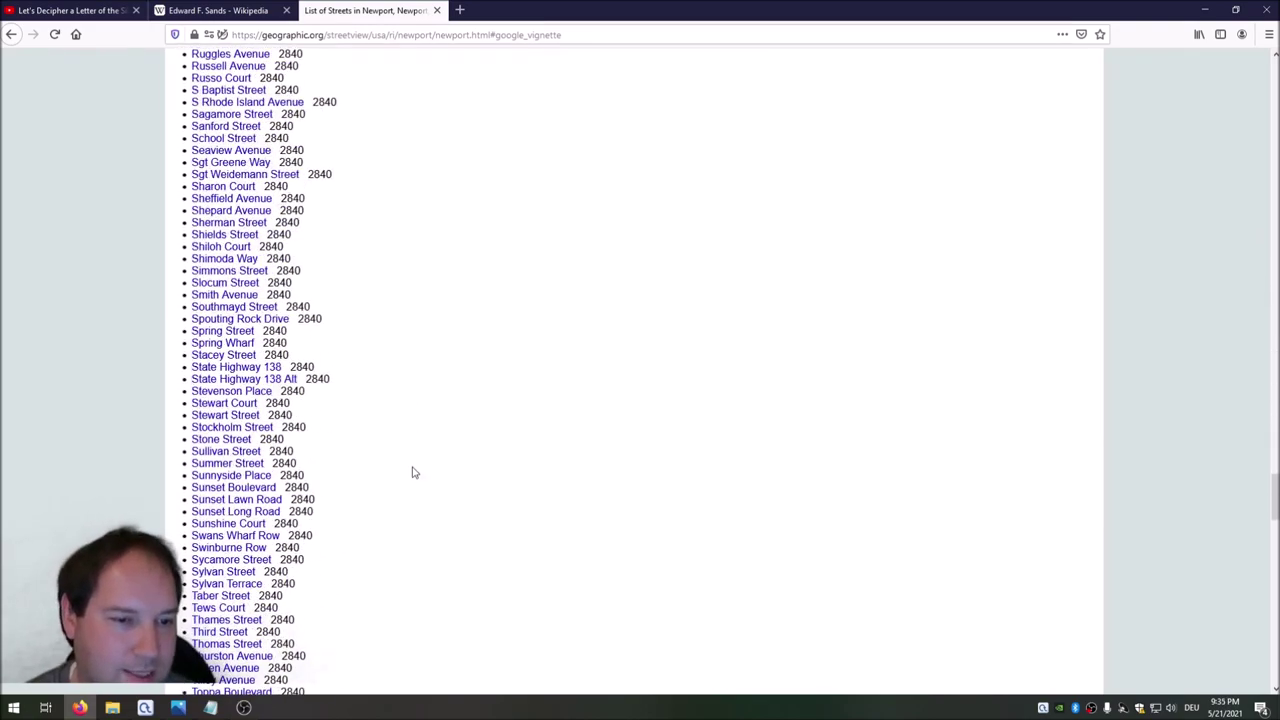
pyautogui.scroll(-1, 414, 406)
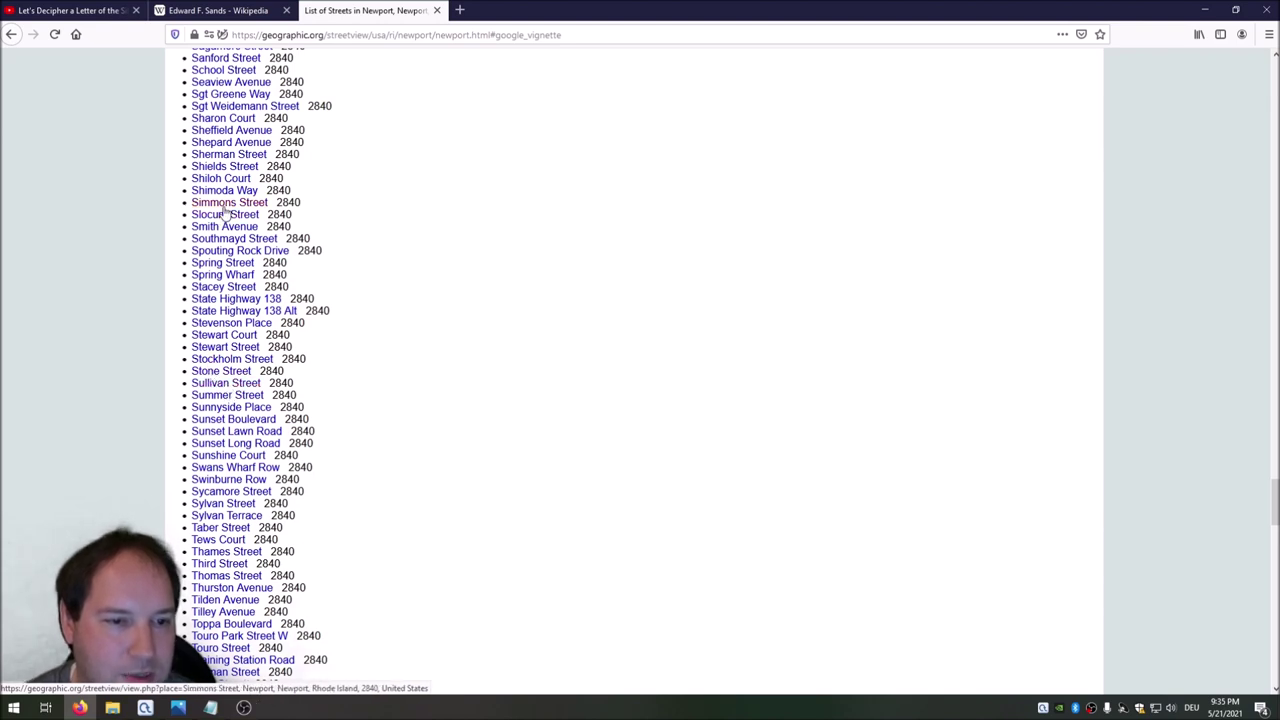
pyautogui.scroll(1, 225, 210)
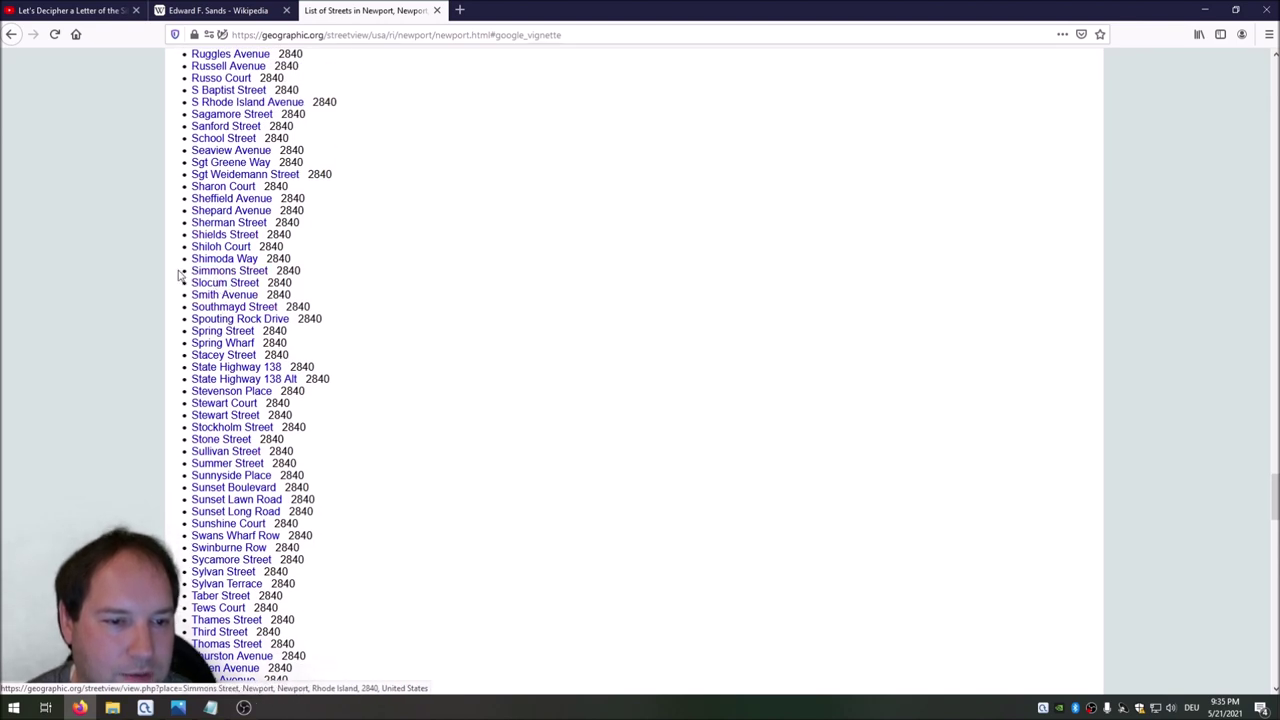
pyautogui.moveTo(180, 275); pyautogui.dragTo(302, 271)
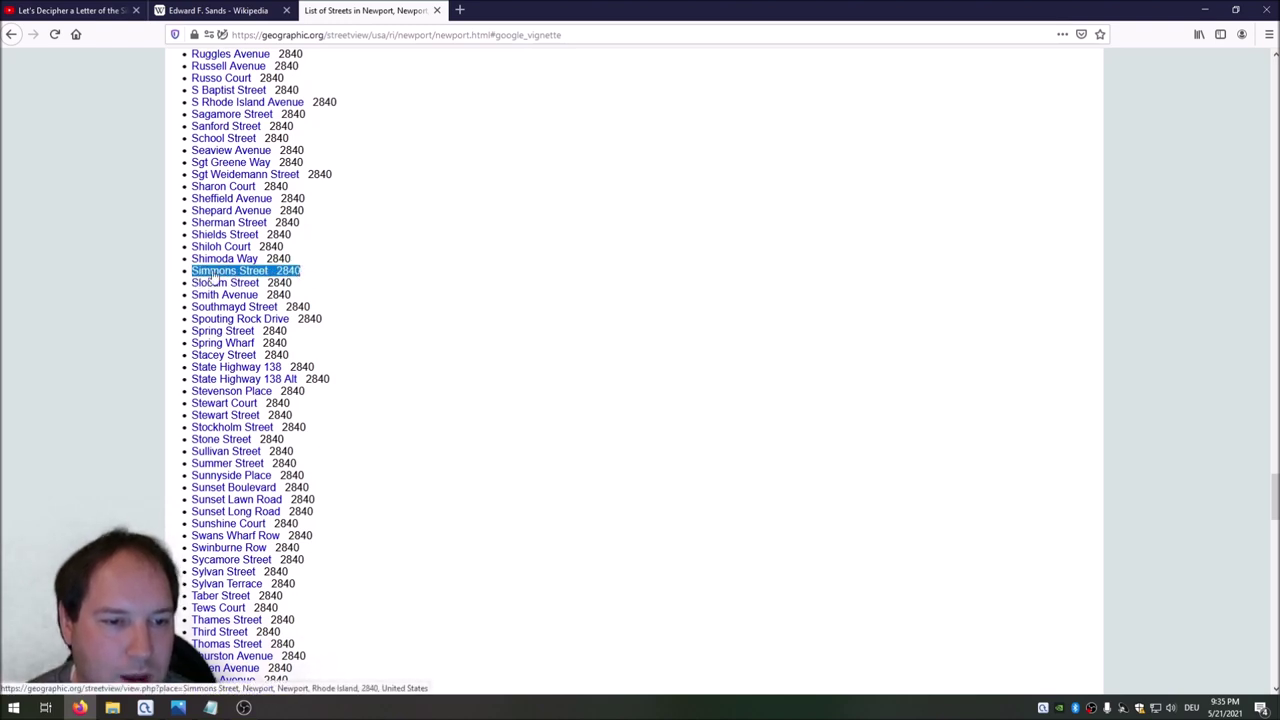
pyautogui.hotkey('alt', 'Tab')
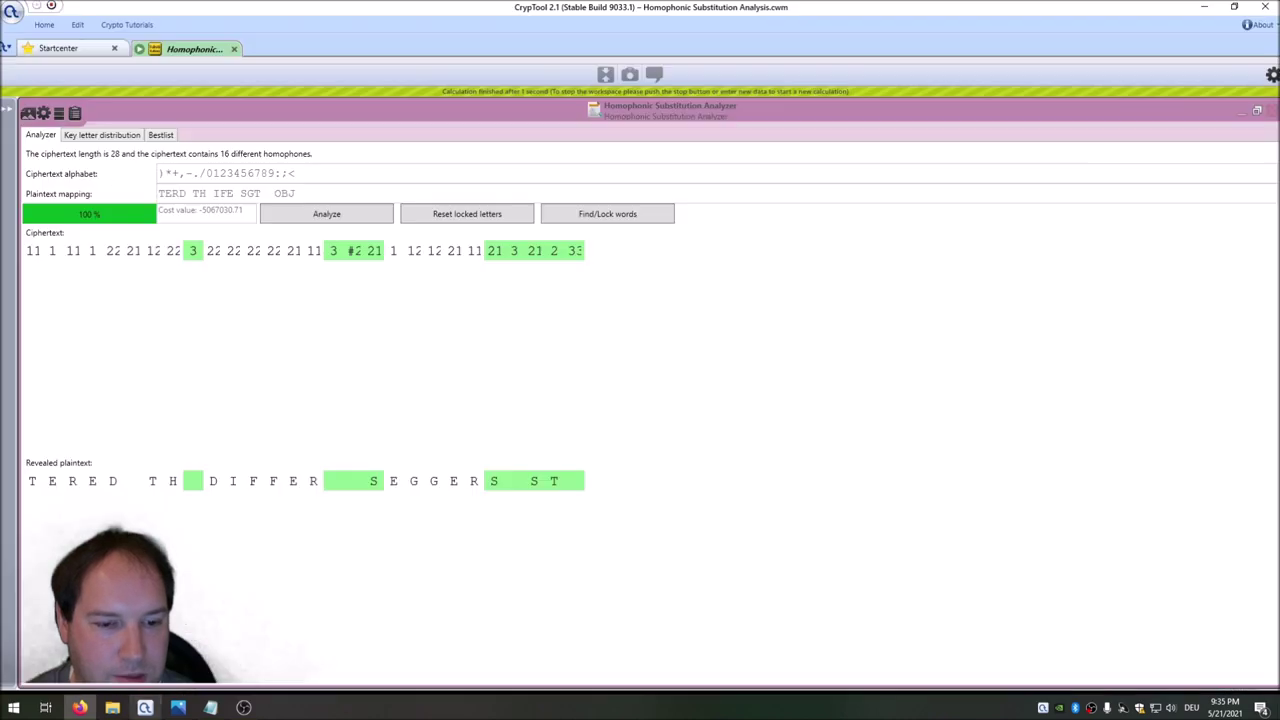
# Step: Reassign homophone 1 to F and homophone 12 to M in the street name
pyautogui.click(393, 481)
pyautogui.write('f')
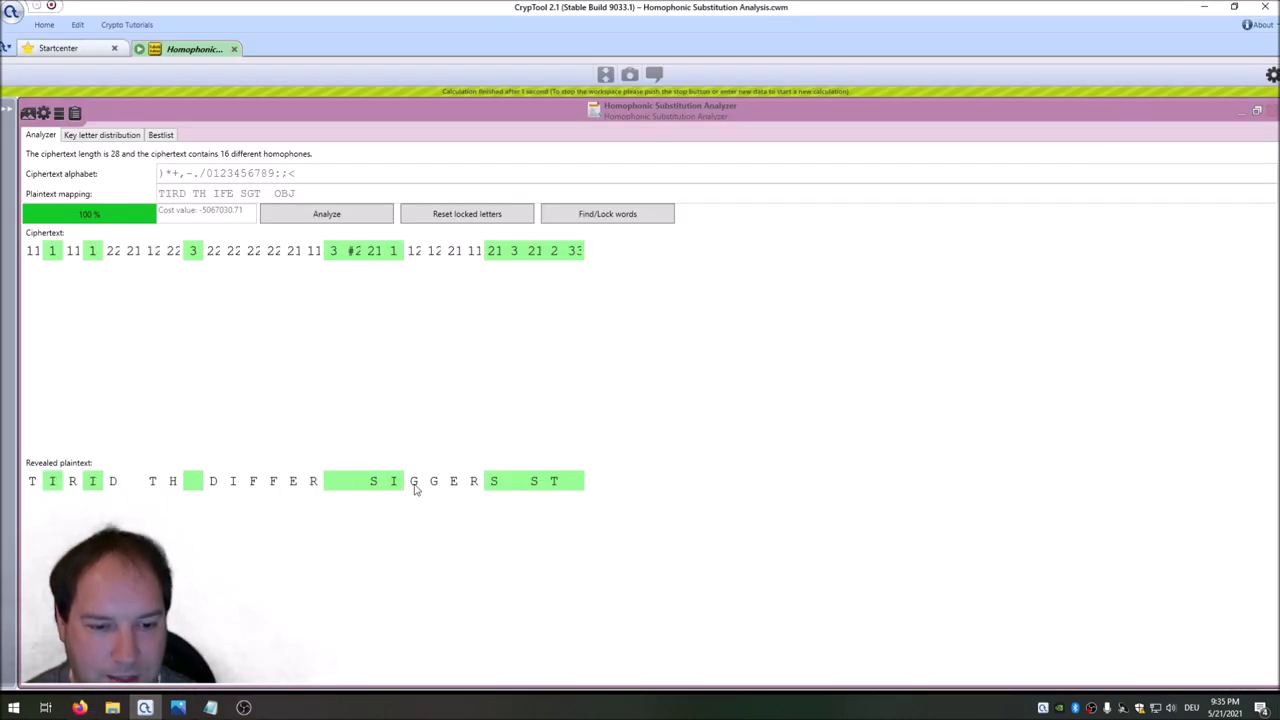
pyautogui.click(413, 481)
pyautogui.press('m')
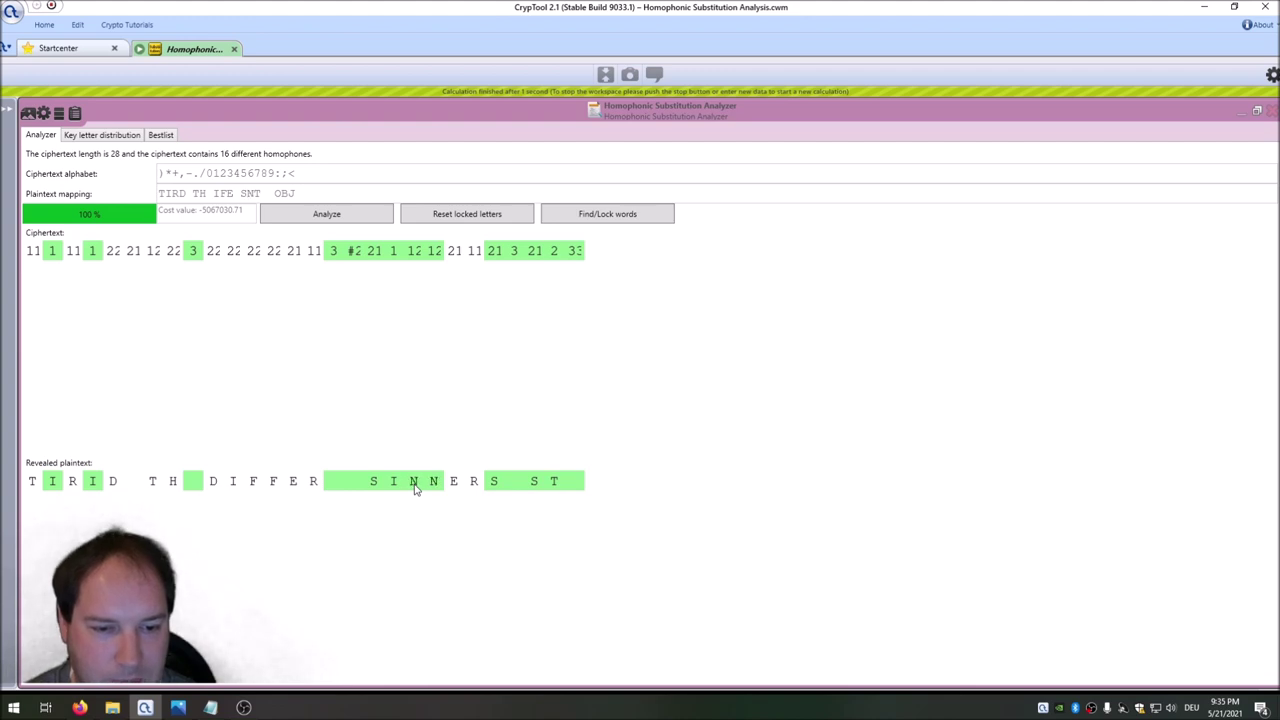
# Step: Change the remaining street-name symbols to O and N to finish the street name, and fill the earlier gap with A
pyautogui.click(453, 481)
pyautogui.press('i')
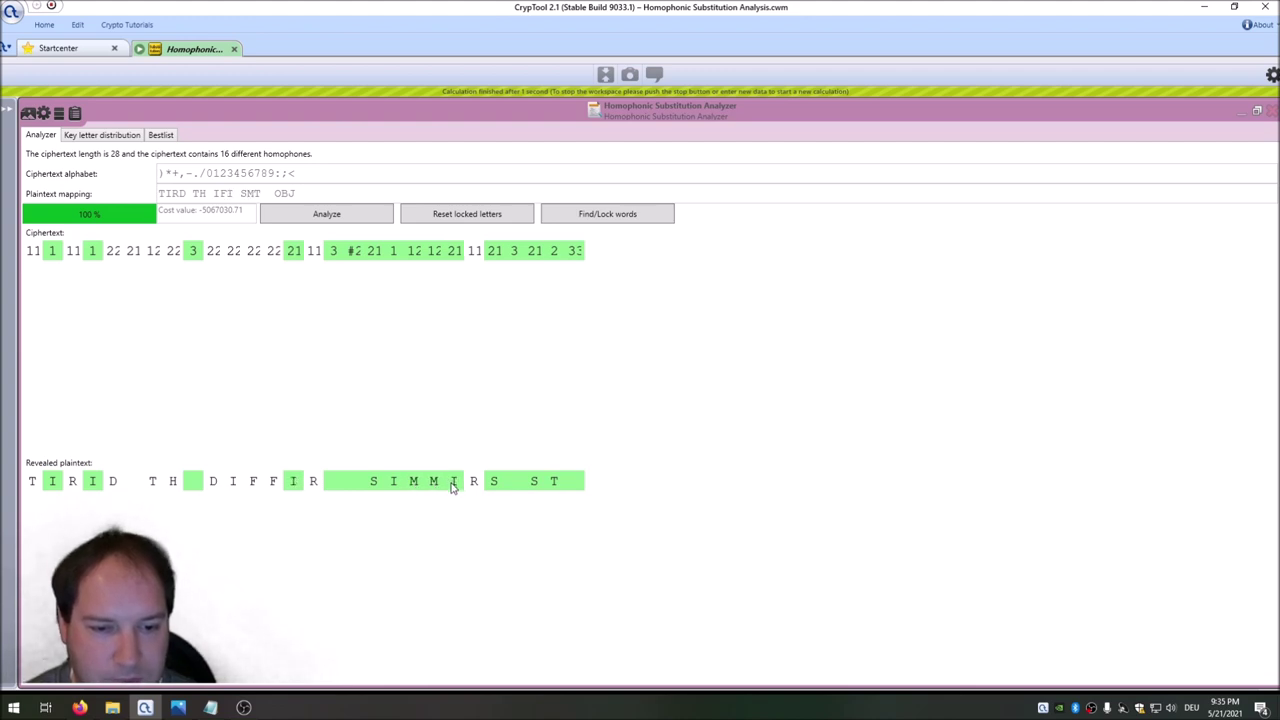
pyautogui.press('o')
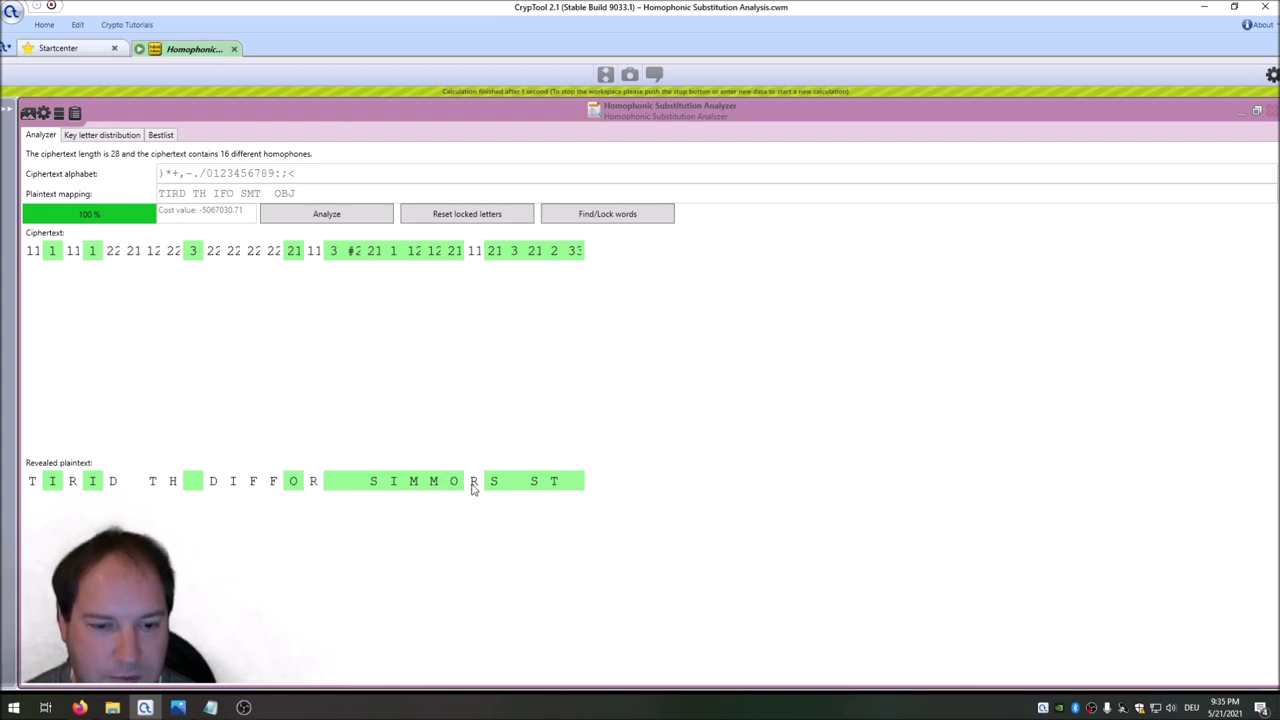
pyautogui.click(473, 485)
pyautogui.press('t')
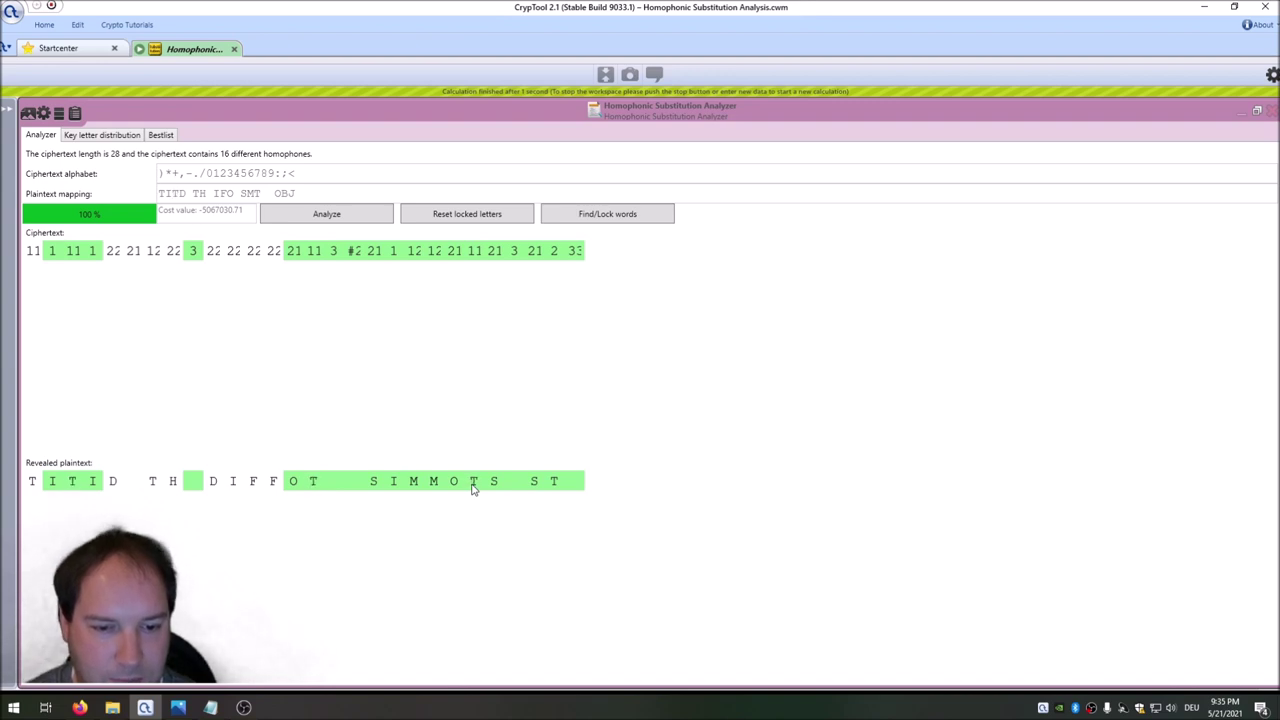
pyautogui.press('n')
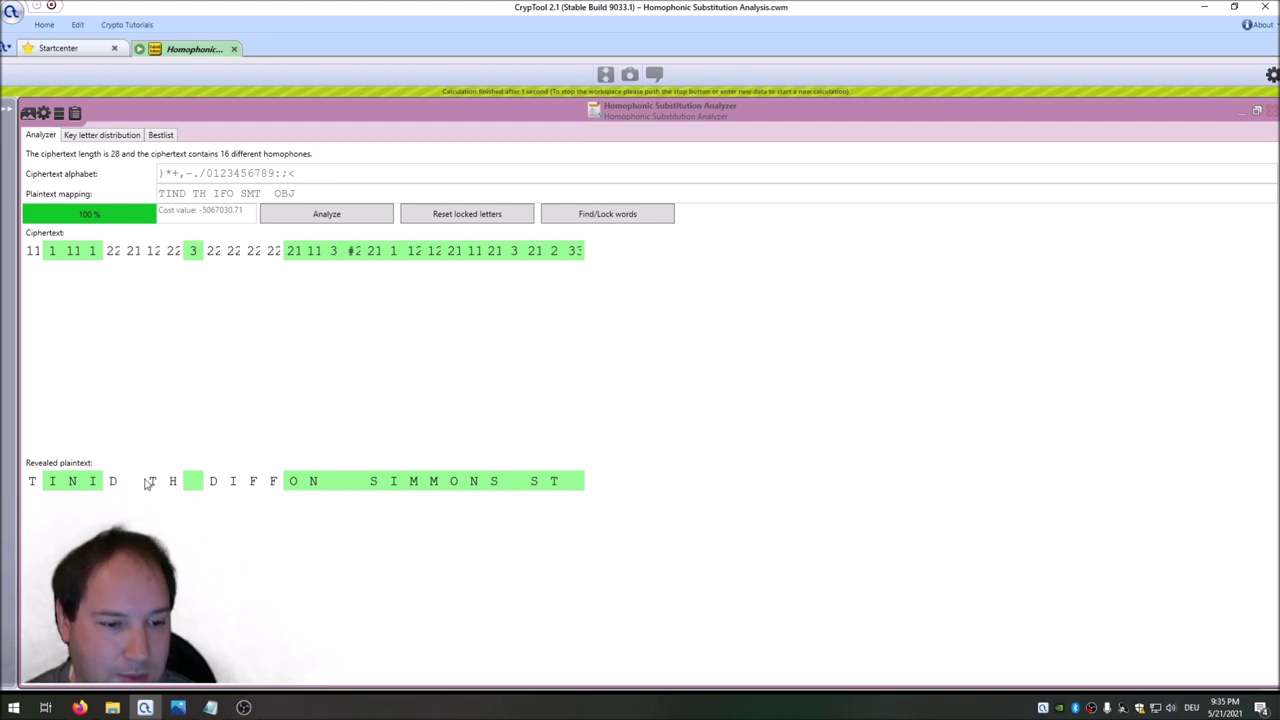
pyautogui.press('a')
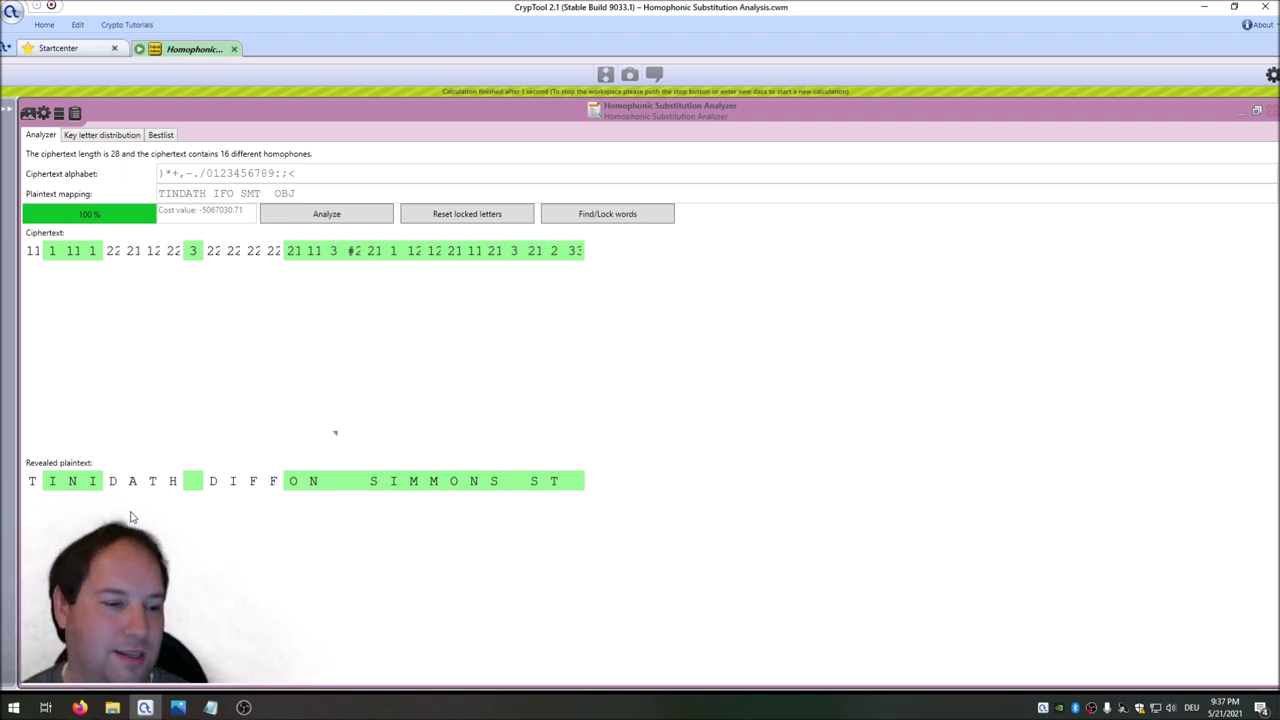
# Step: Reassign the first word's cipher letters until the decoded first name is complete
pyautogui.click(33, 483)
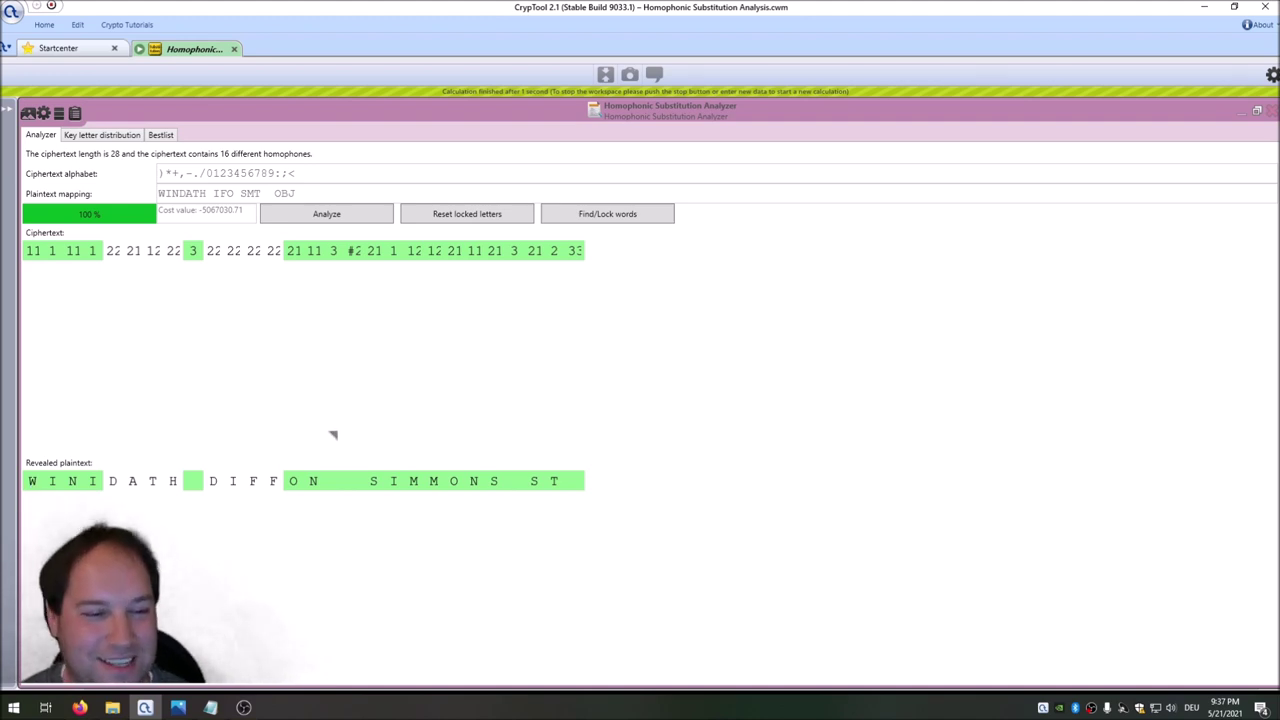
pyautogui.click(112, 482)
pyautogui.write('D')
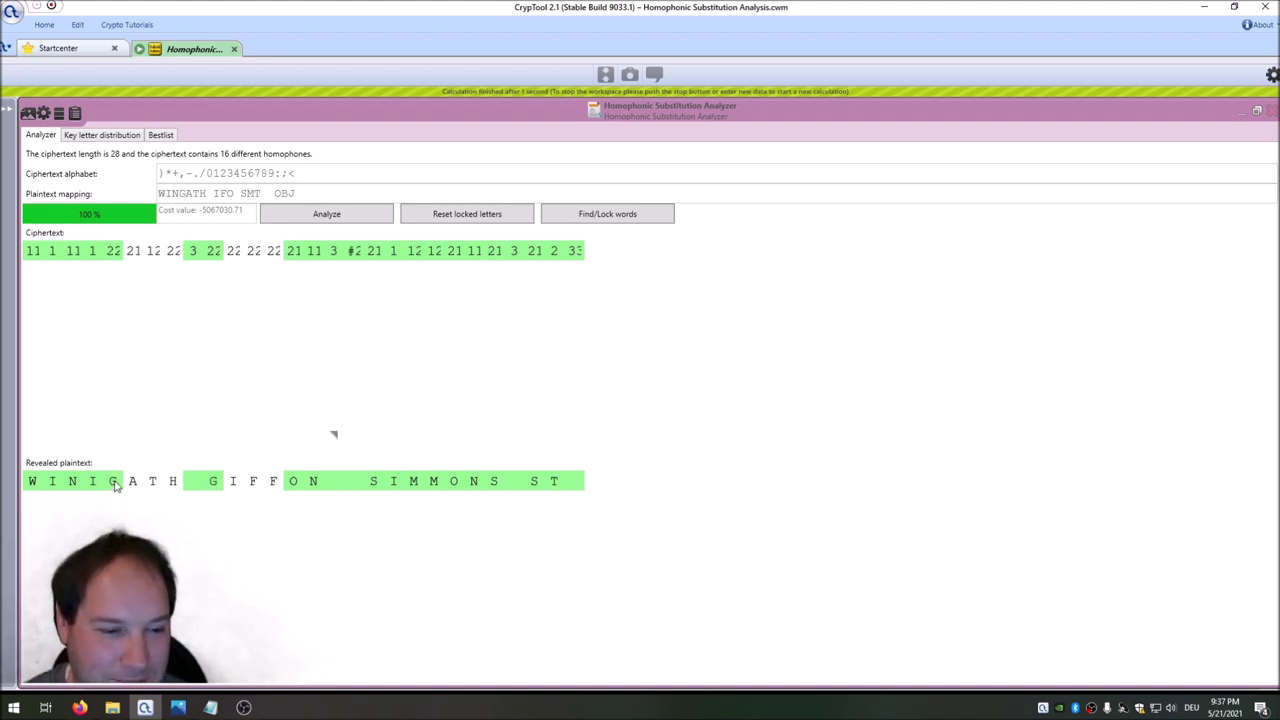
pyautogui.write('F')
pyautogui.click(132, 482)
pyautogui.write('B')
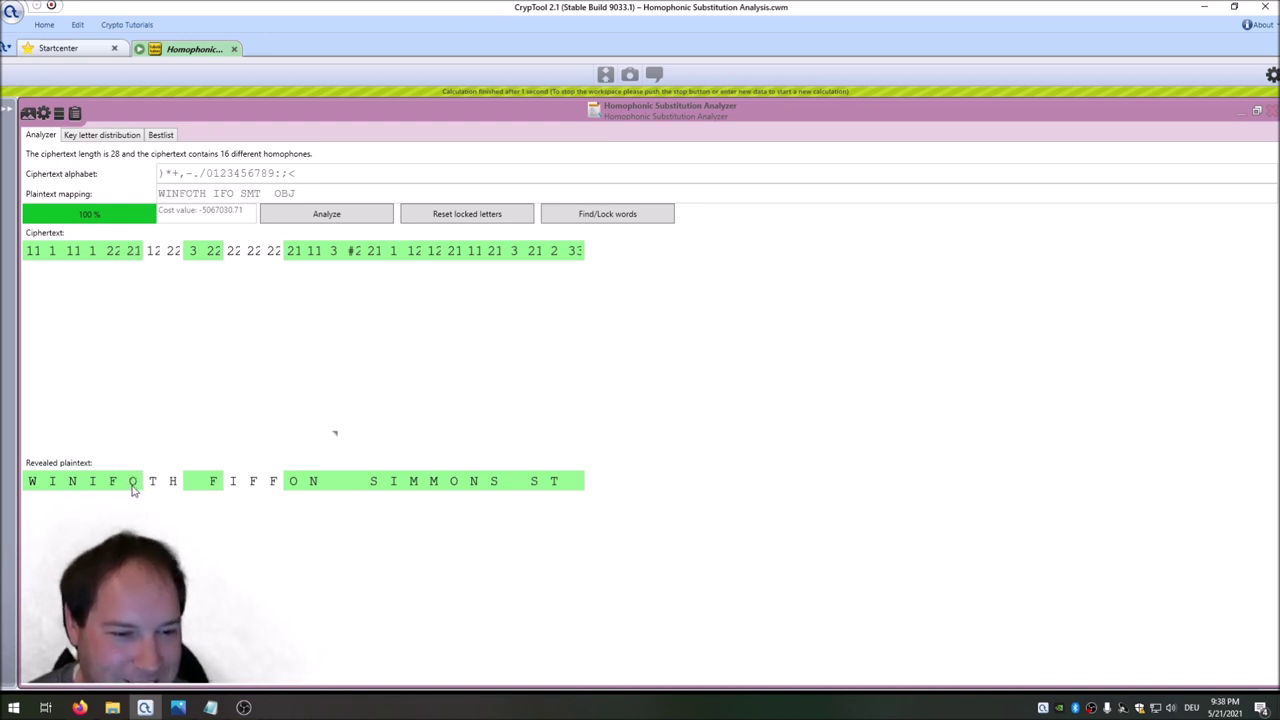
pyautogui.click(153, 482)
pyautogui.write('T')
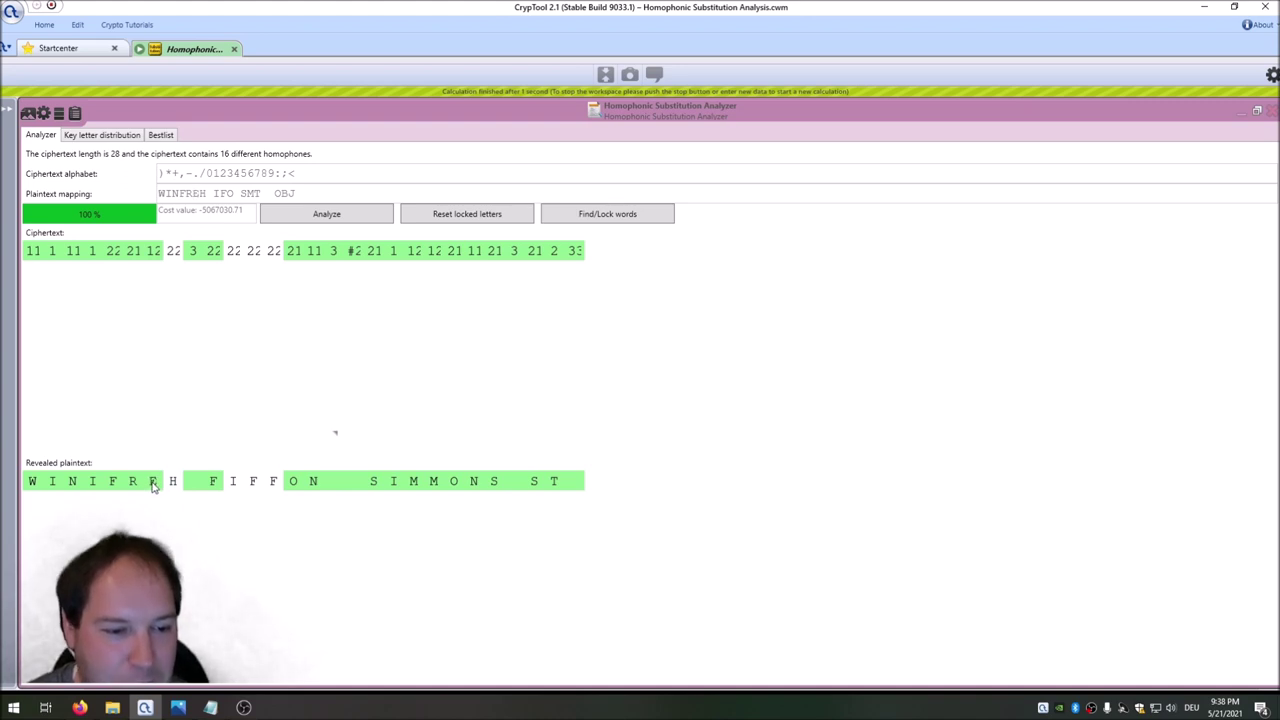
pyautogui.click(173, 482)
pyautogui.write('J')
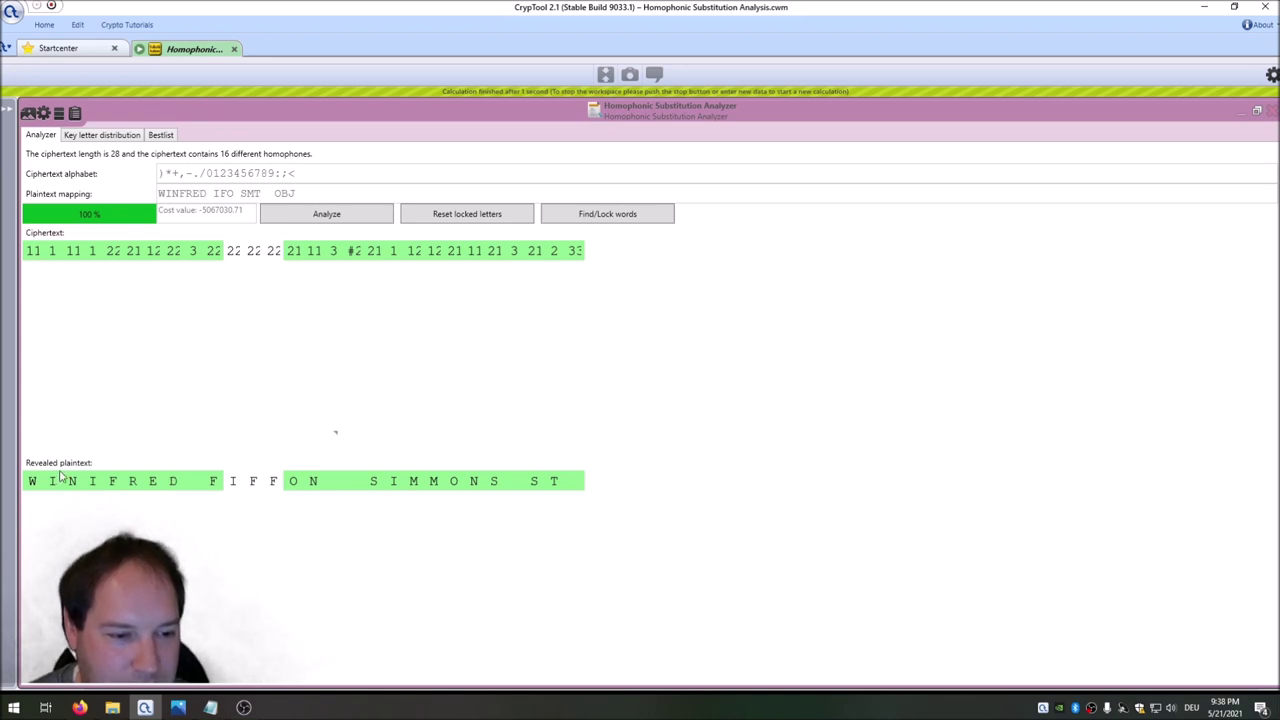
# Step: Reassign the surname's letters to complete the decoded last name, then show the coded postcard photo
pyautogui.click(235, 486)
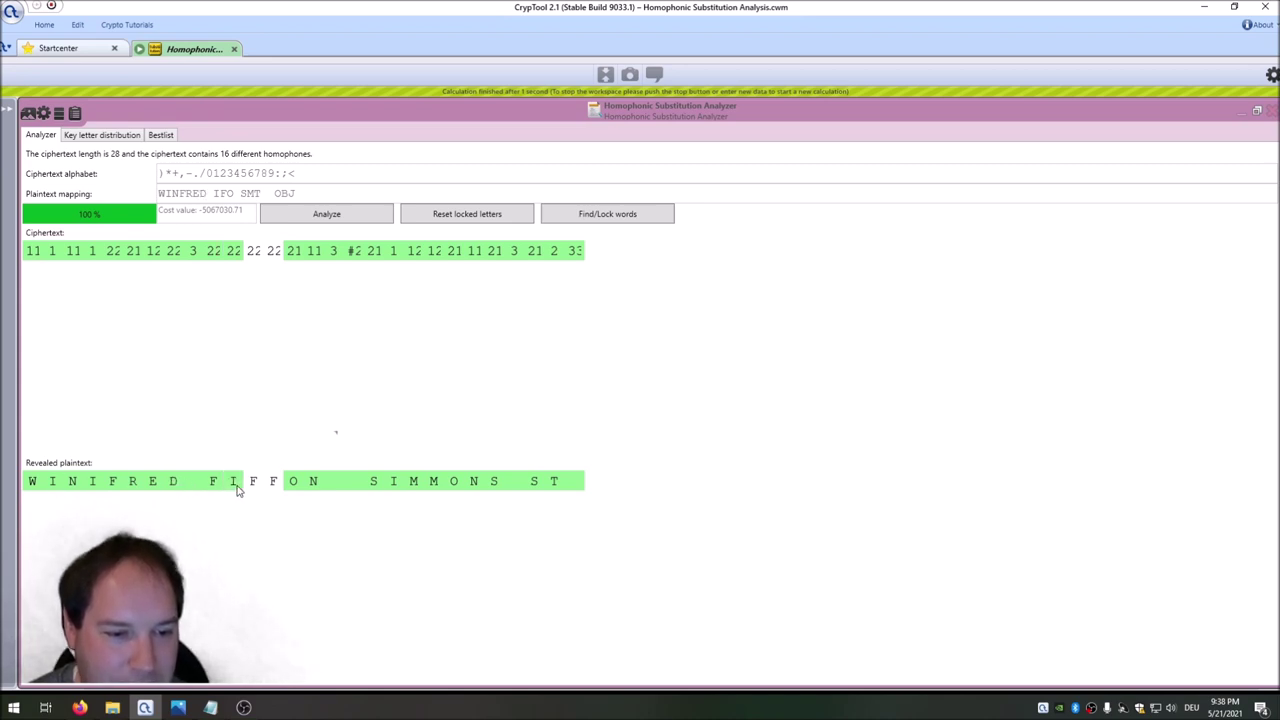
pyautogui.write('J')
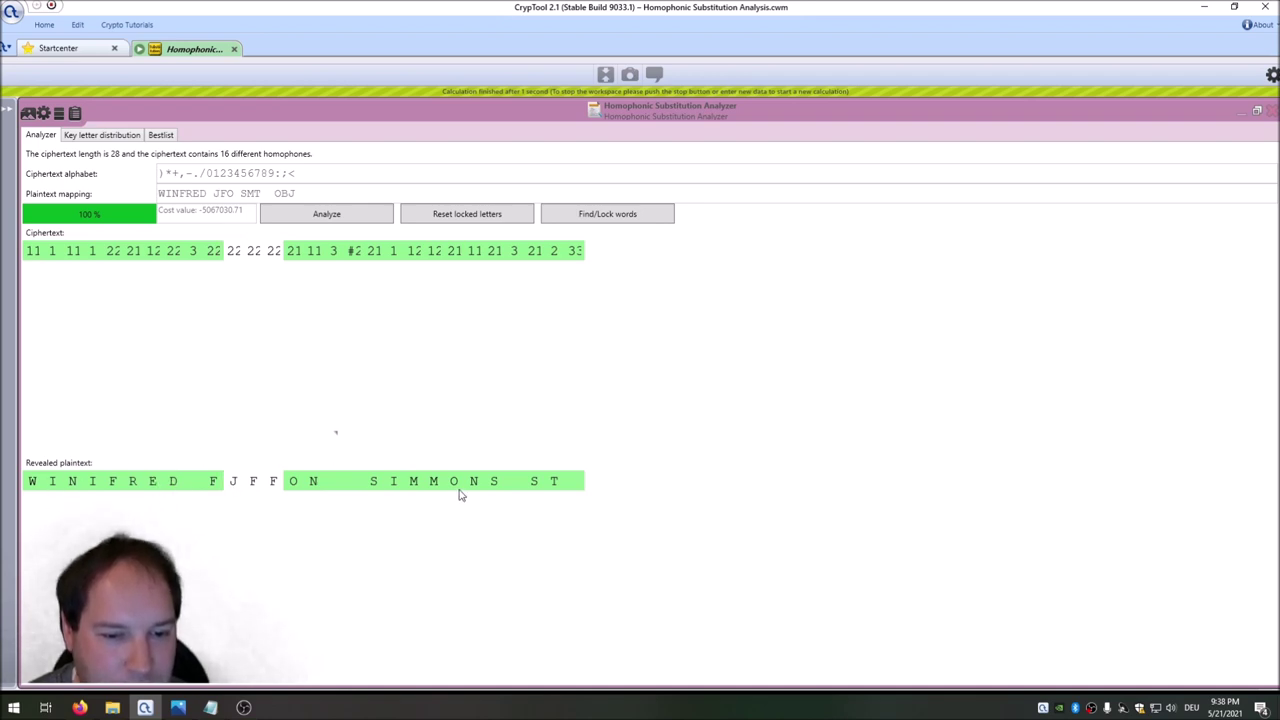
pyautogui.click(234, 484)
pyautogui.write('m')
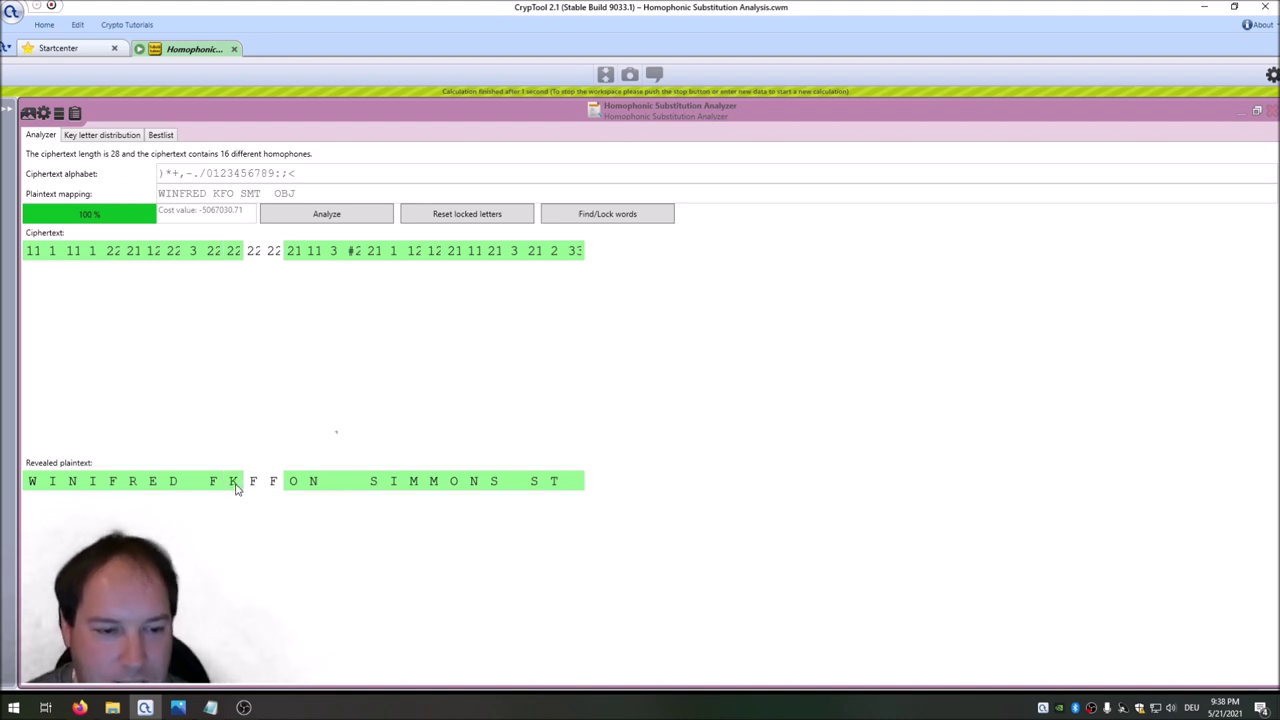
pyautogui.write('r')
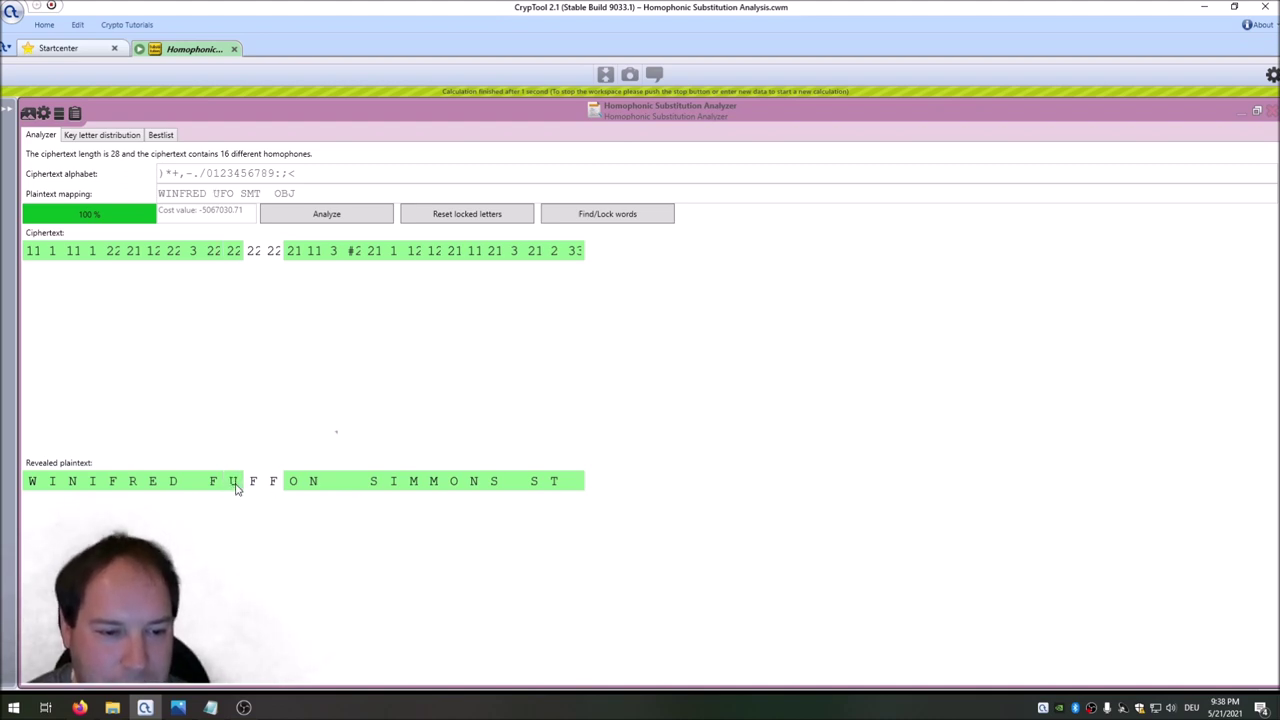
pyautogui.write('a')
pyautogui.click(253, 484)
pyautogui.write('flj')
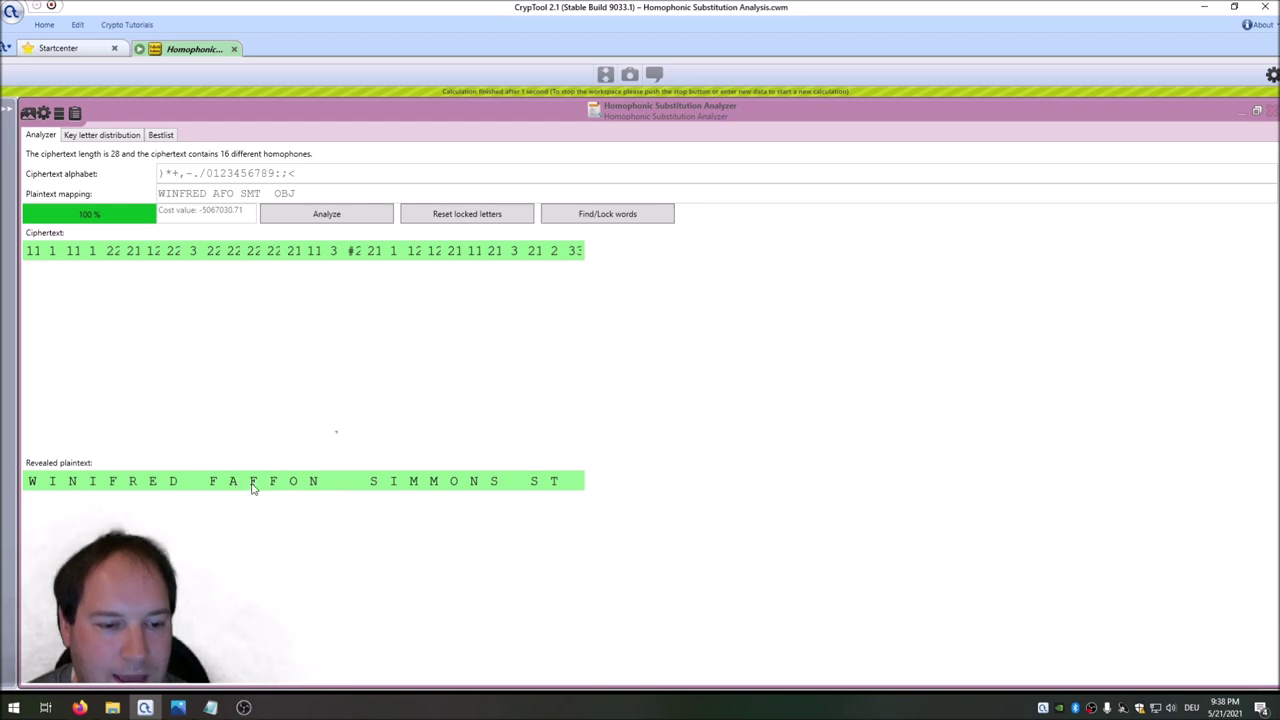
pyautogui.write('l')
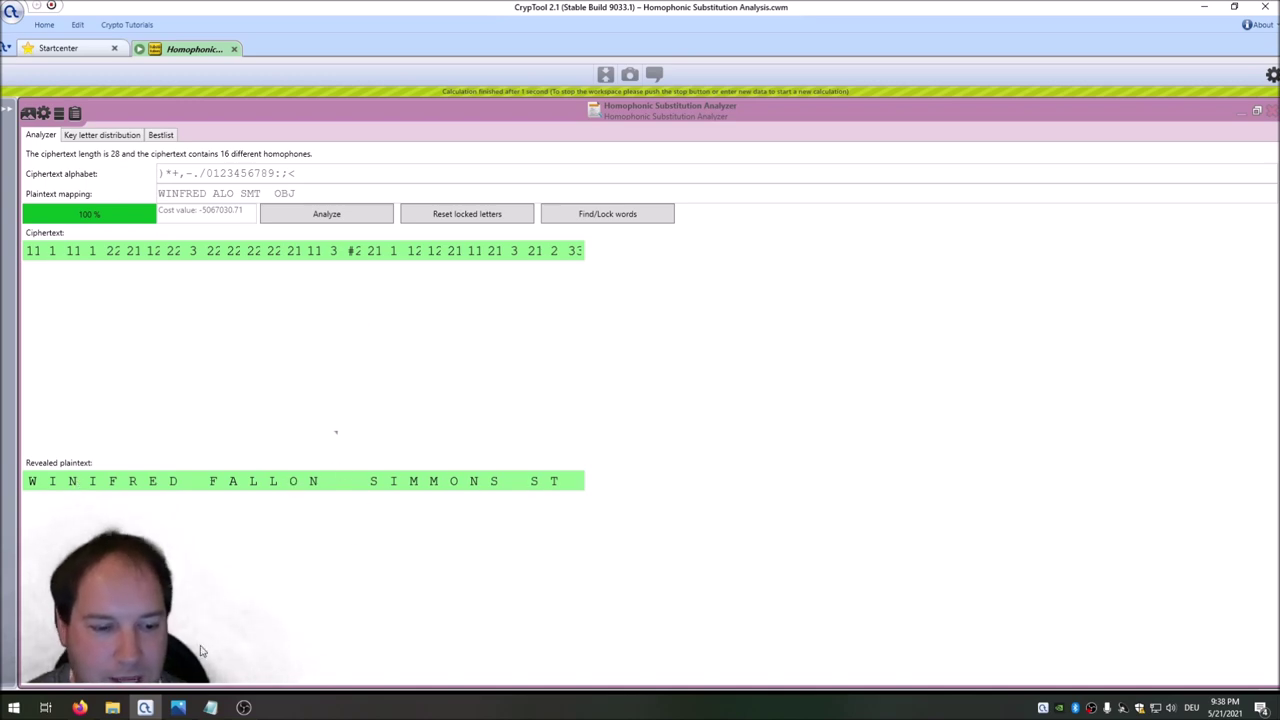
pyautogui.moveTo(177, 707)
pyautogui.click(250, 628)
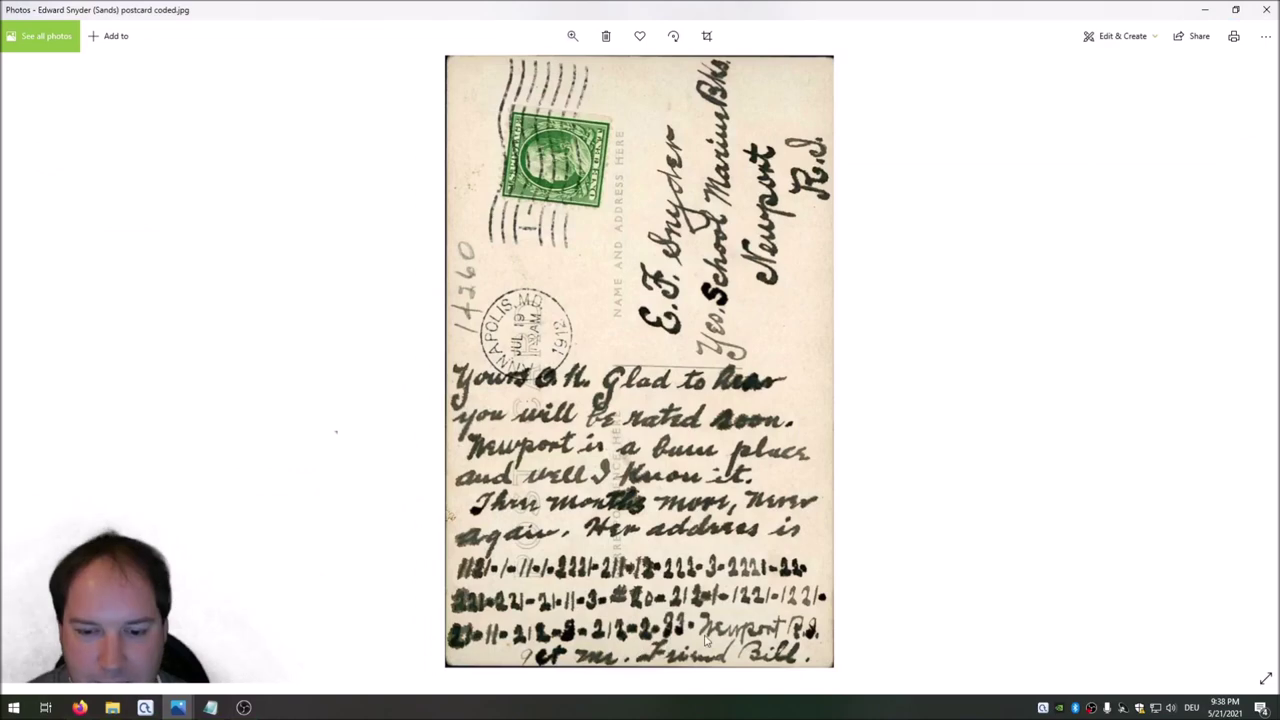
pyautogui.click(1205, 9)
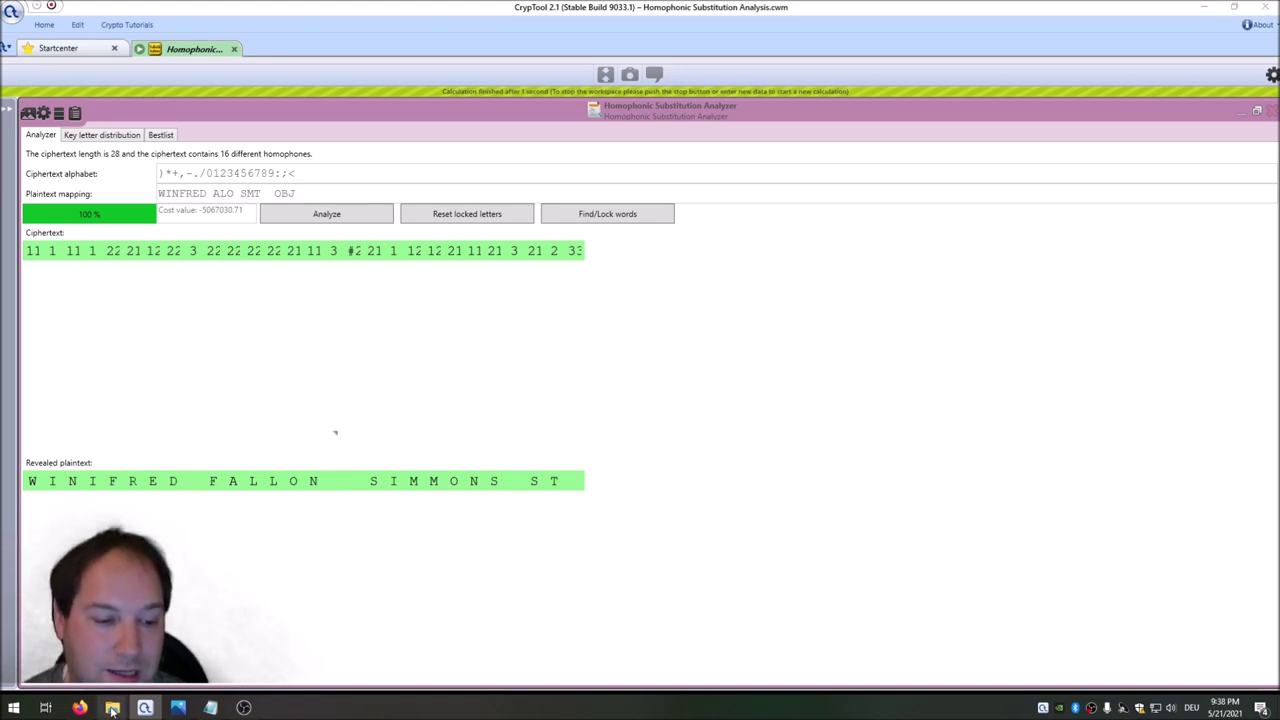
# Step: Bring up the Lab folder and open Census_record.png in Photos
pyautogui.moveTo(112, 708)
pyautogui.click(235, 655)
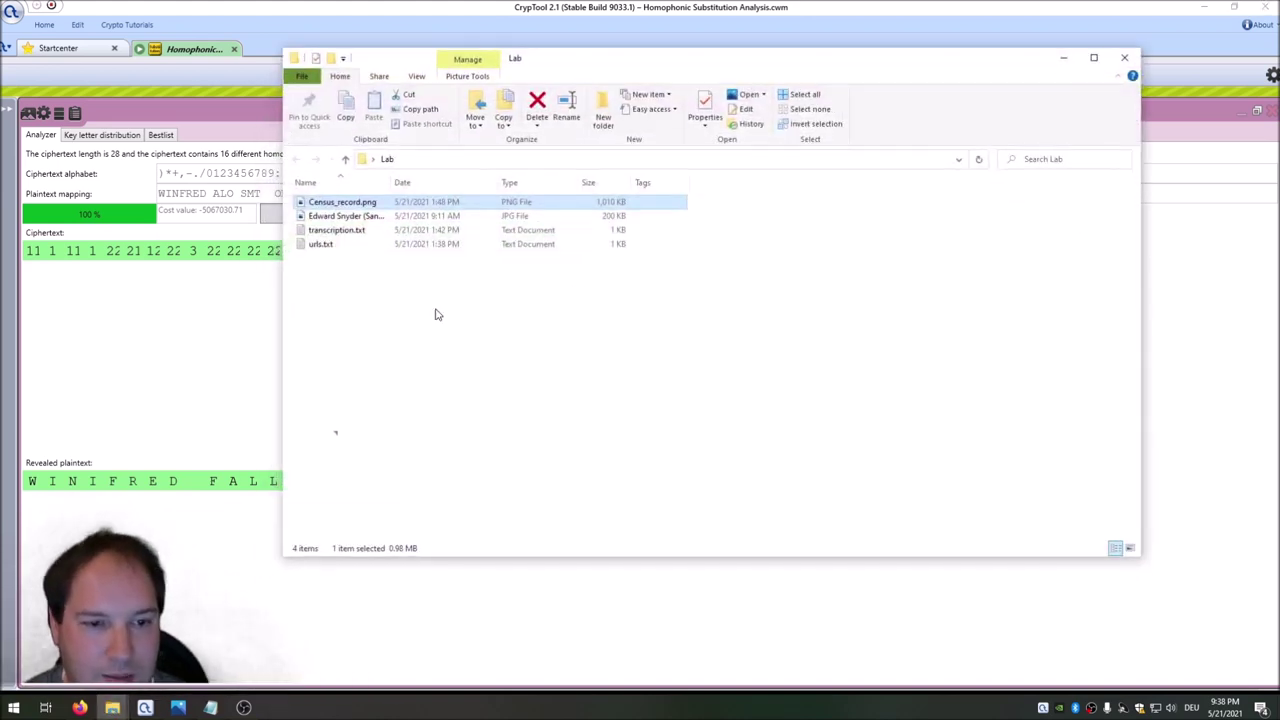
pyautogui.doubleClick(358, 205)
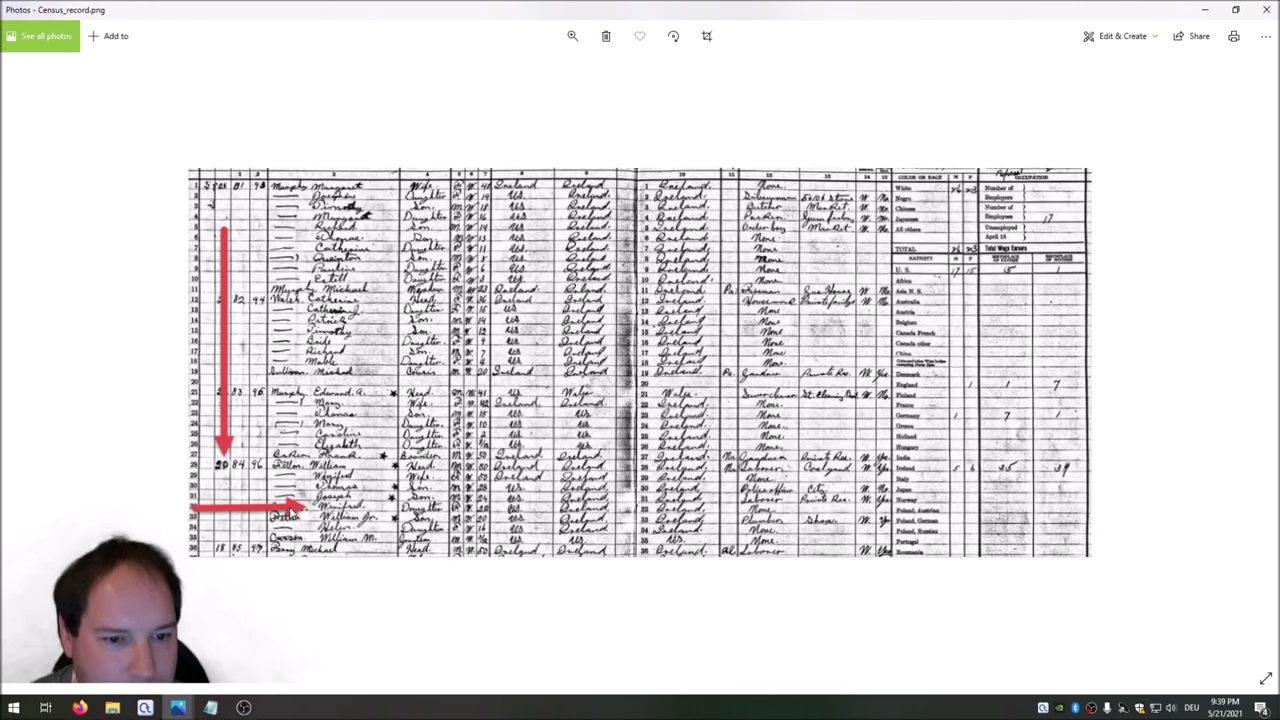
# Step: Zoom into the census record, close Photos, and minimize the Lab folder window
pyautogui.hotkey('ctrl', '+')
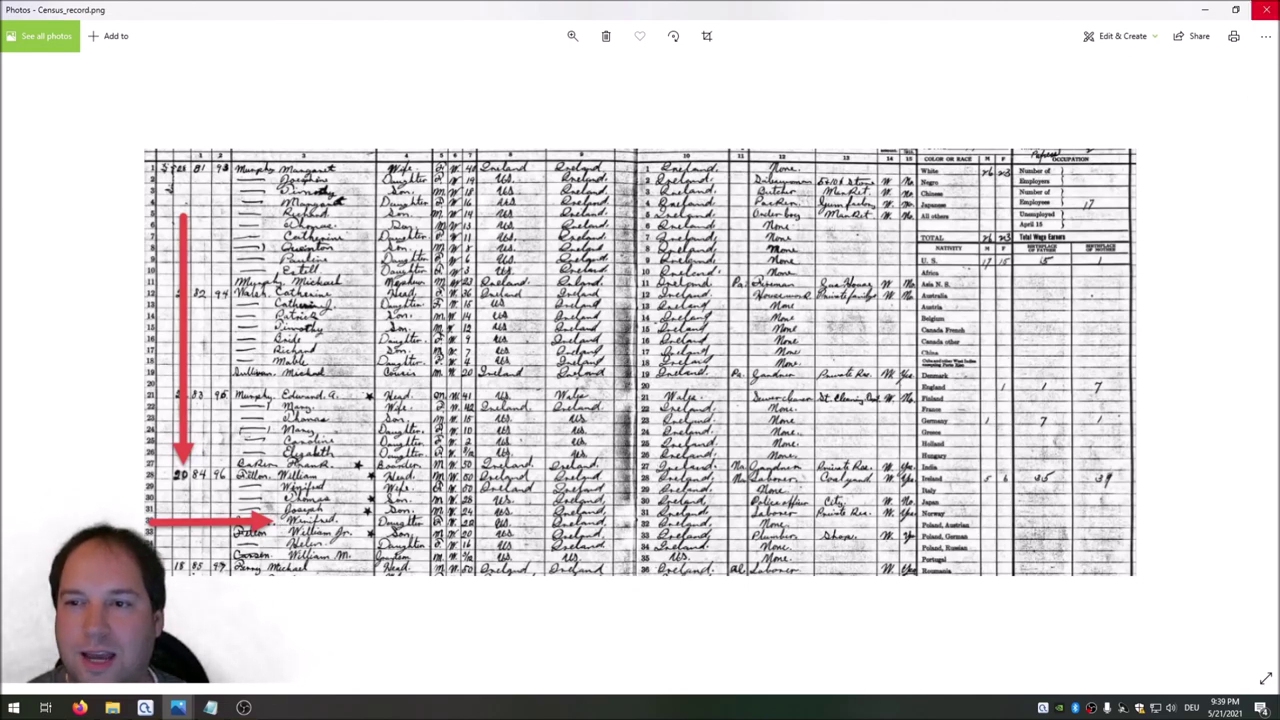
pyautogui.click(1266, 9)
pyautogui.click(1062, 58)
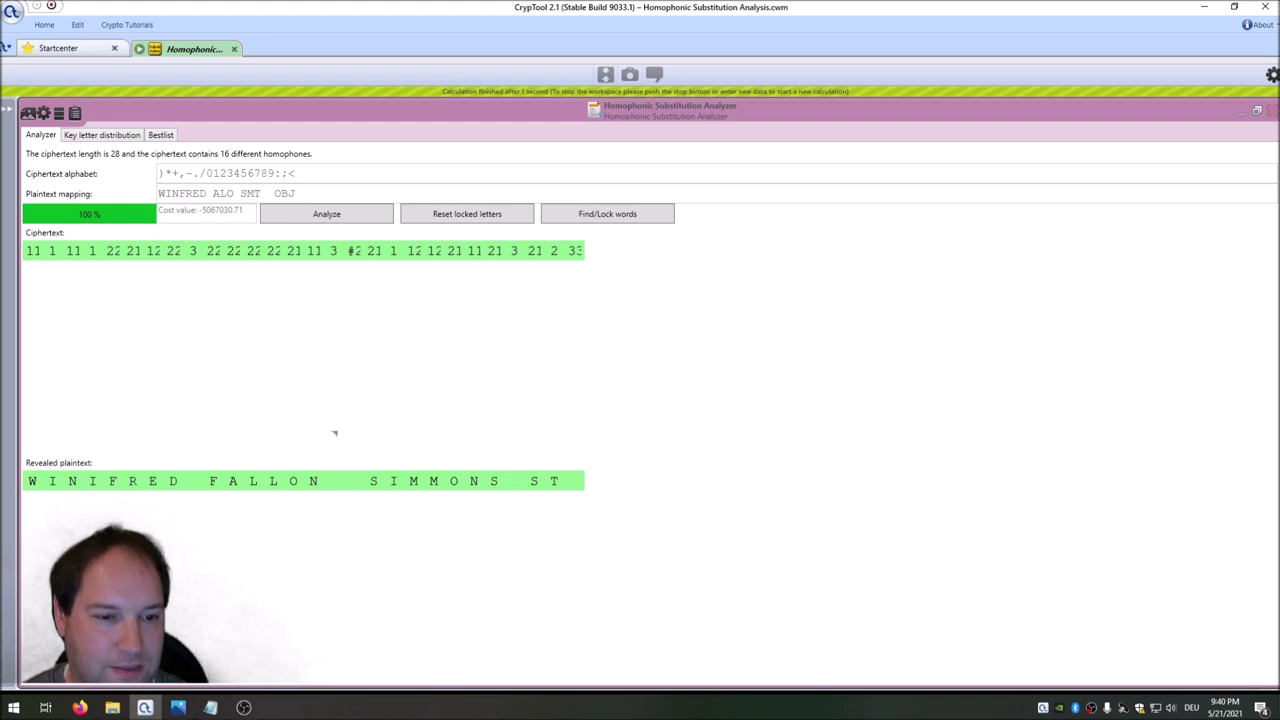
# Step: Unlock the three gap symbols between the decrypted name and street words, then return to the postcard photo
pyautogui.click(193, 483)
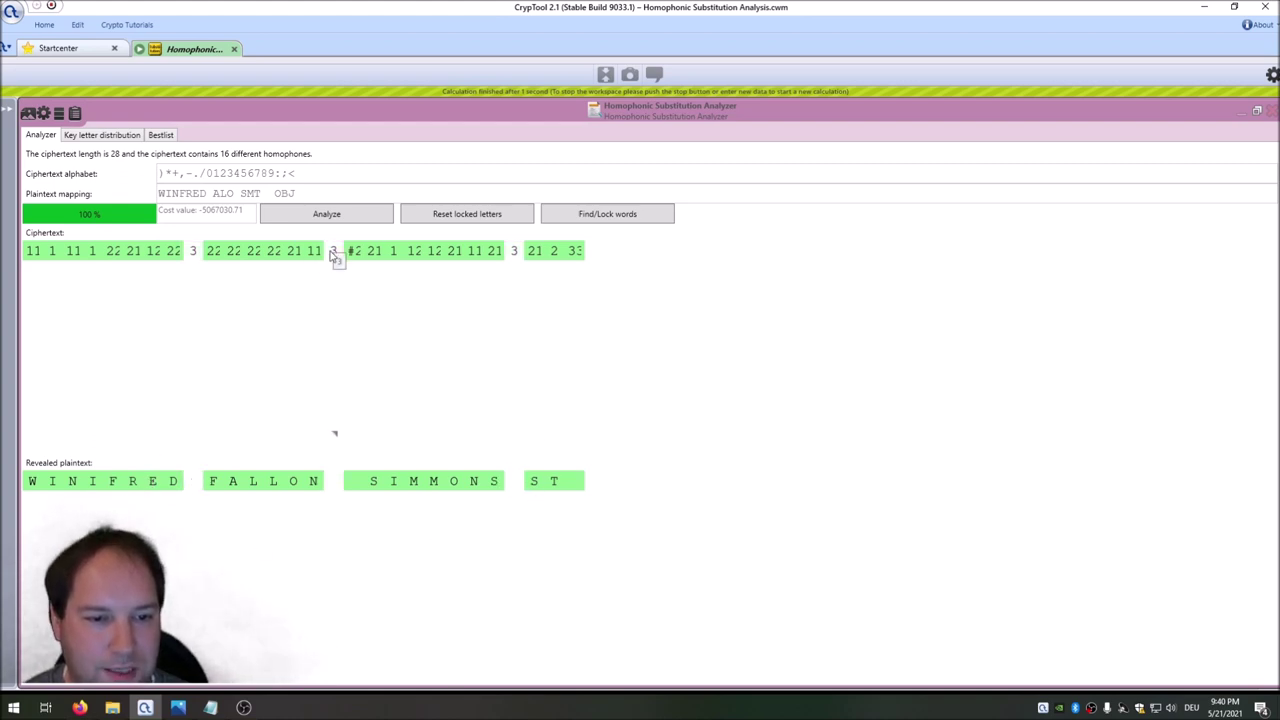
pyautogui.click(354, 483)
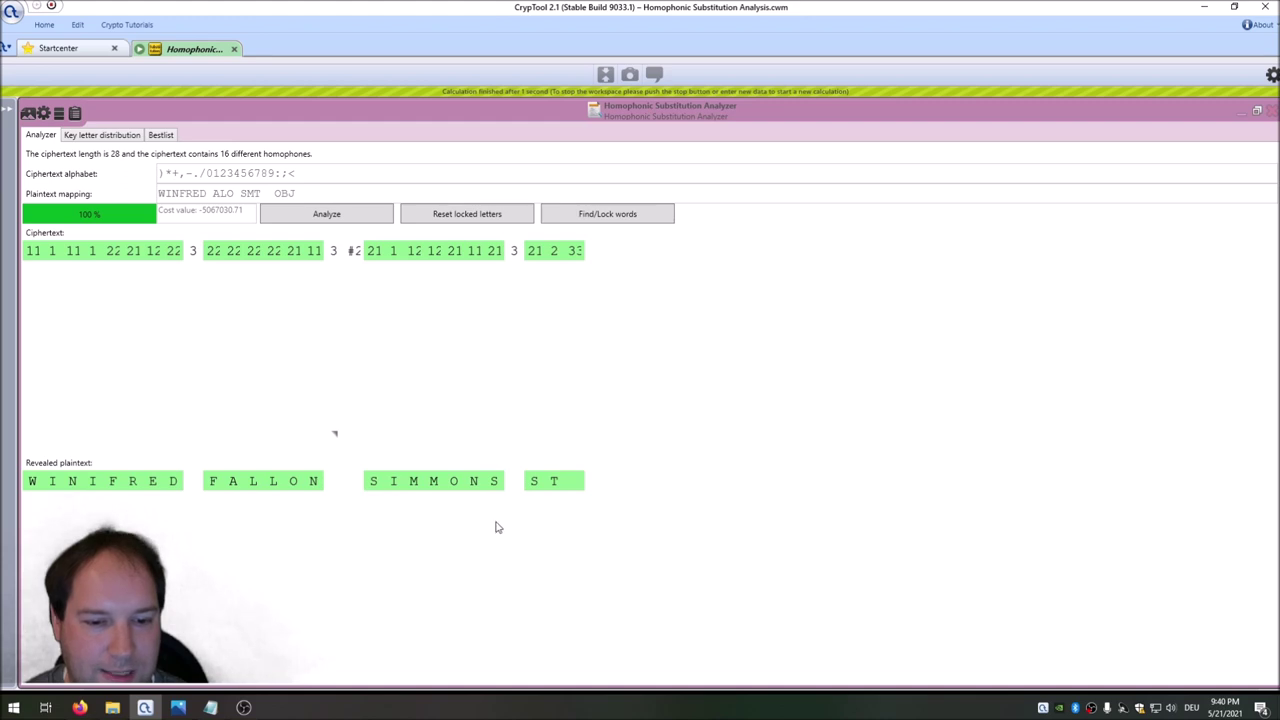
pyautogui.click(573, 483)
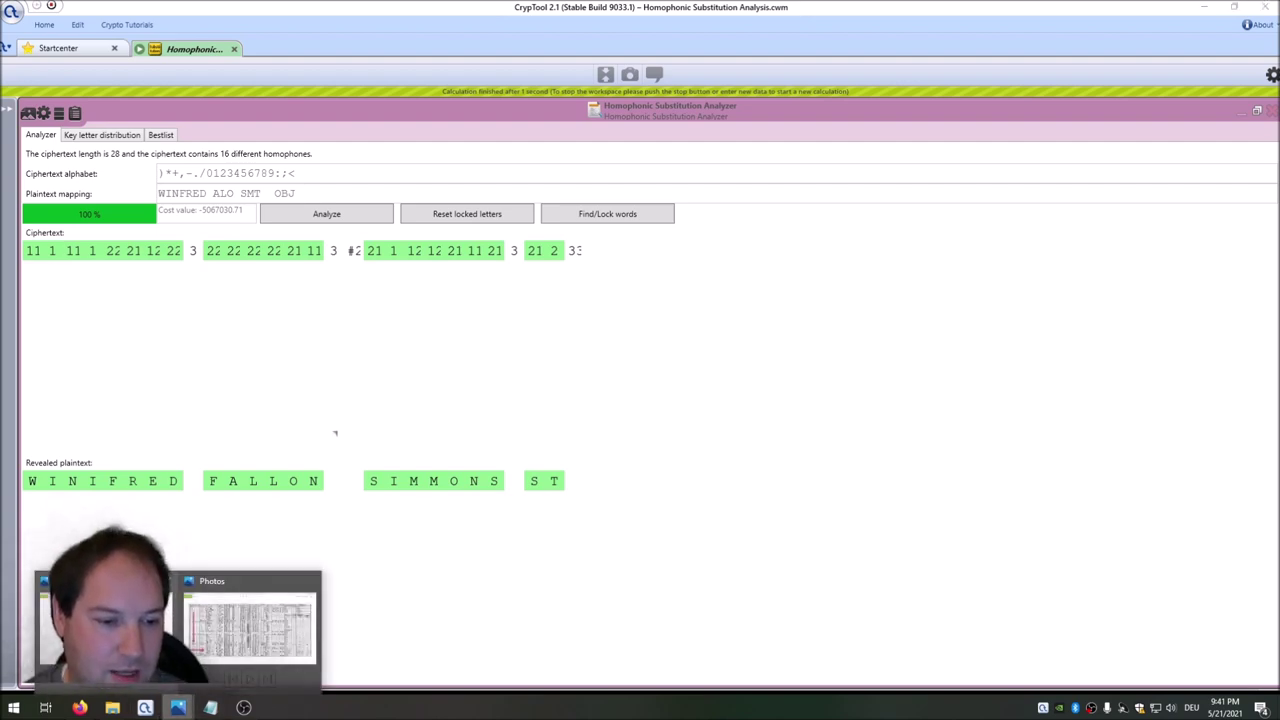
pyautogui.click(178, 707)
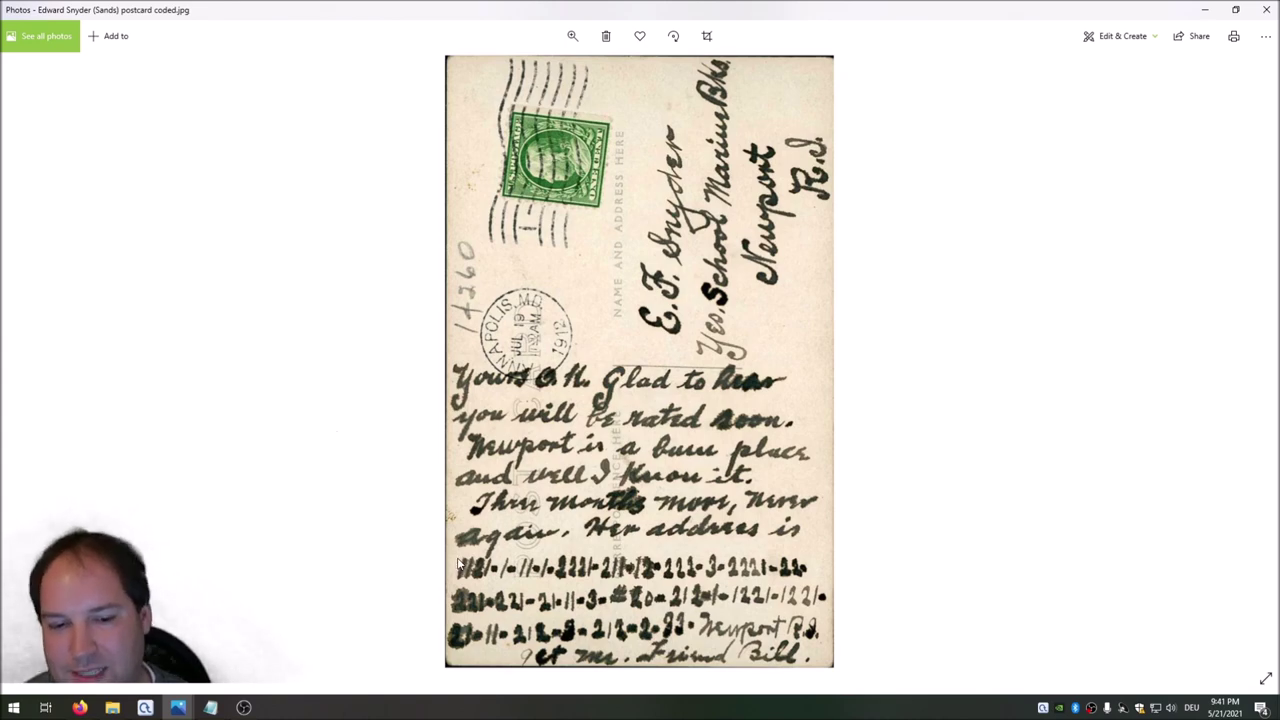
# Step: Switch to the Photos window to view the coded postcard image
pyautogui.moveTo(177, 707)
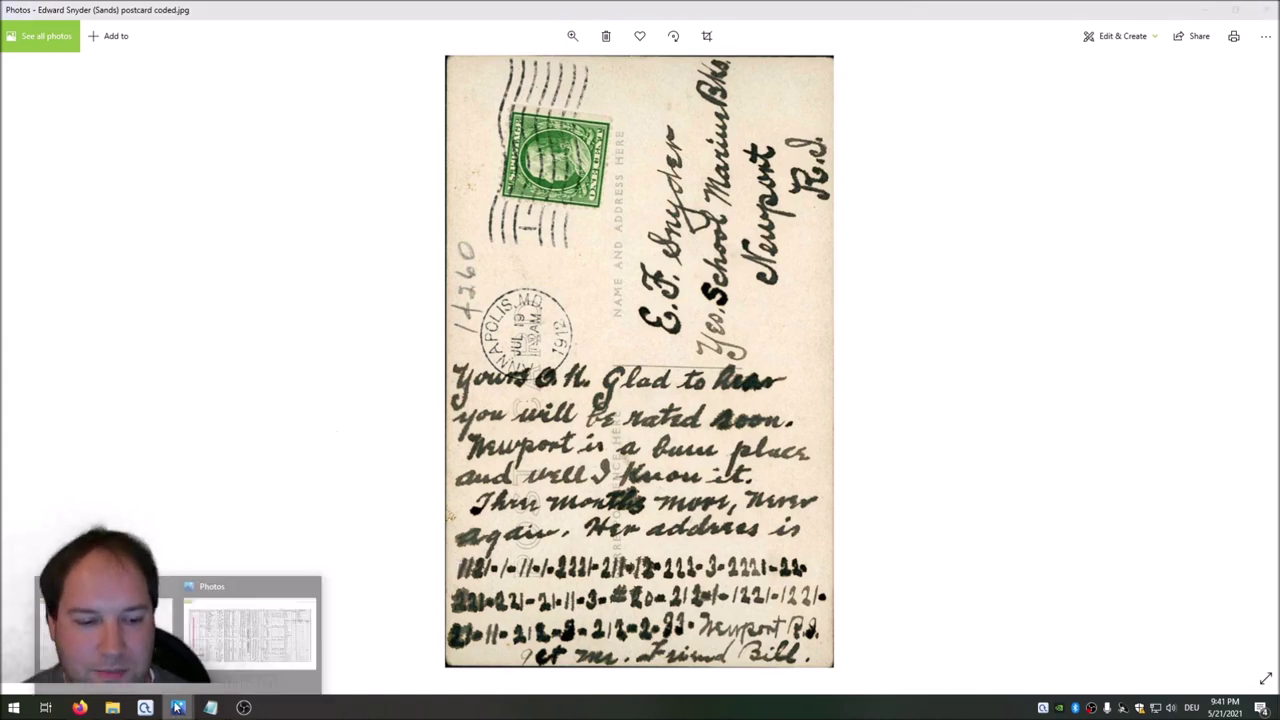
pyautogui.click(277, 628)
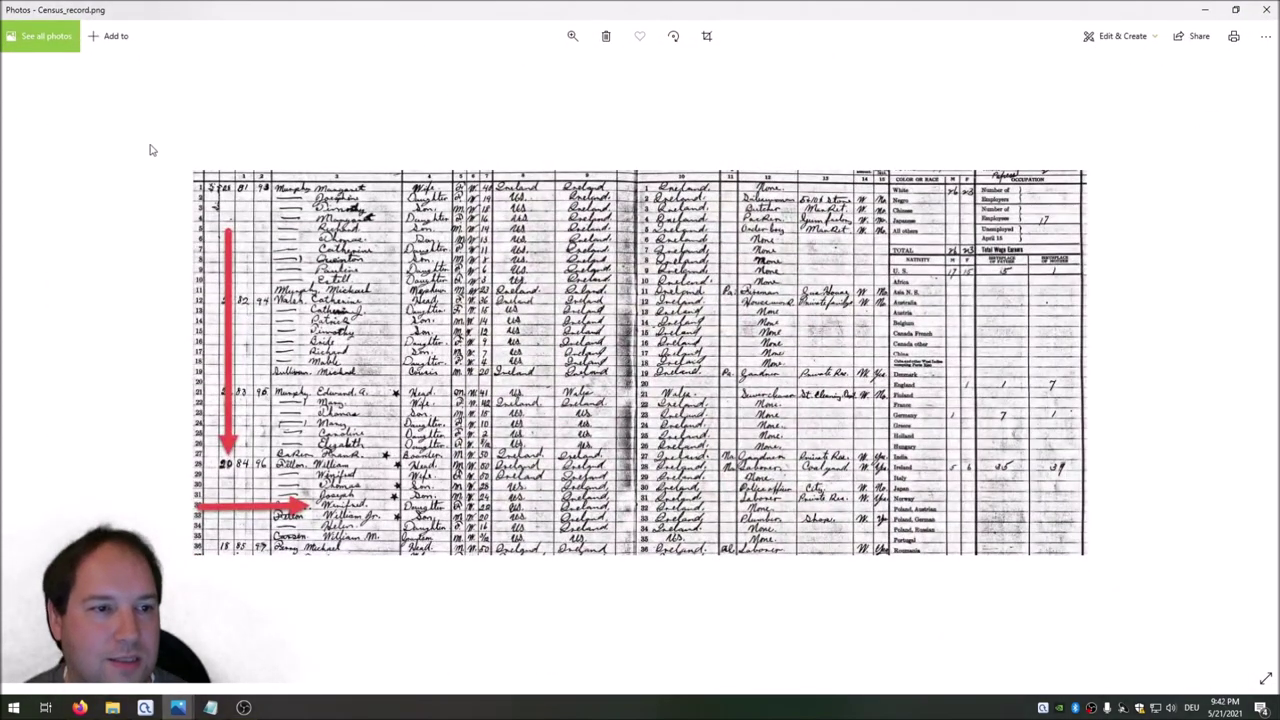